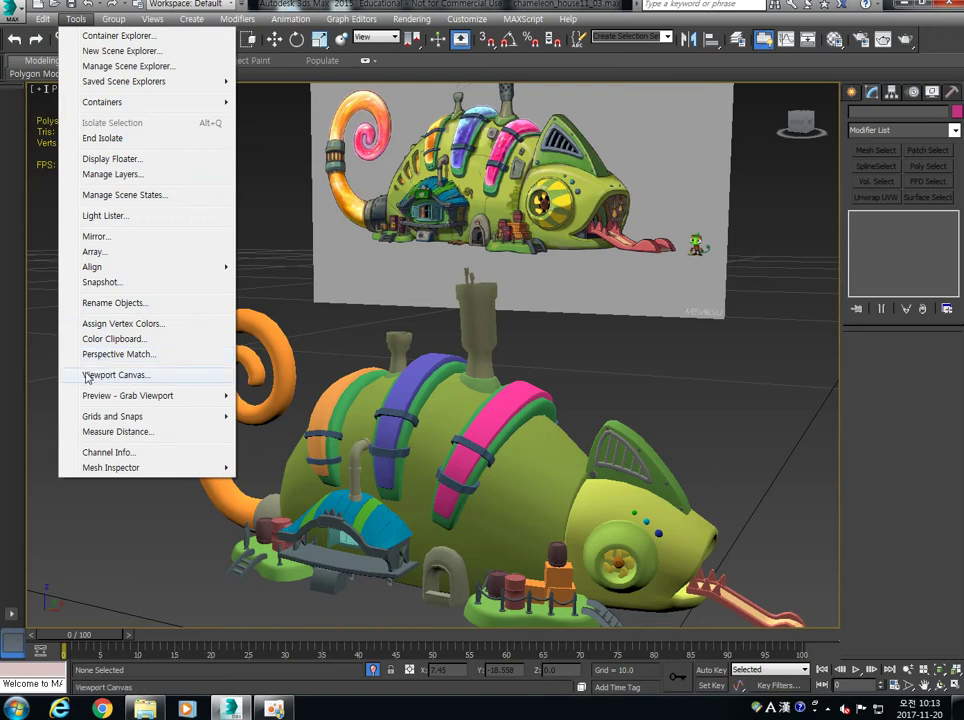
# Step: Open the Viewport Canvas and move its window clear of the chameleon house model
pyautogui.click(118, 376)
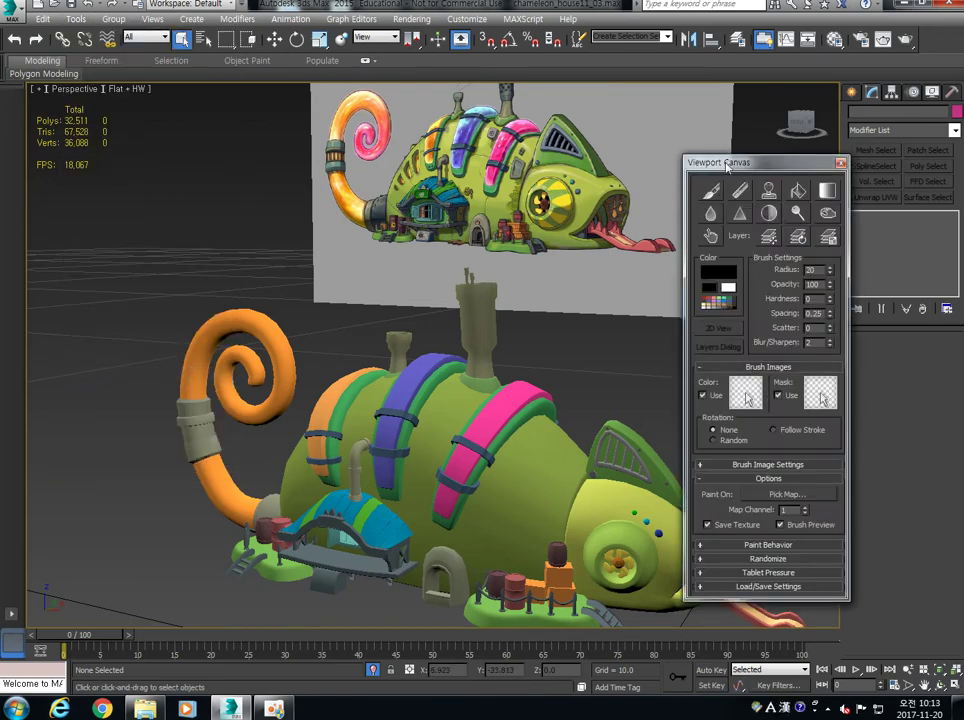
pyautogui.moveTo(757, 170); pyautogui.dragTo(100, 104)
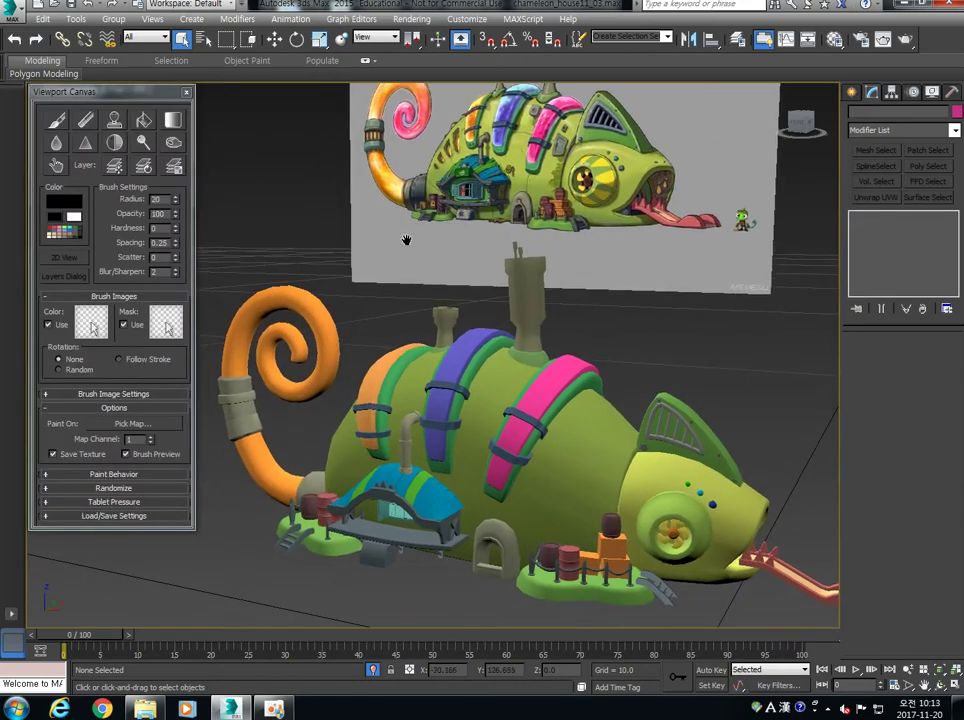
pyautogui.keyDown('alt'); pyautogui.moveTo(297, 305); pyautogui.dragTo(424, 338, button='middle'); pyautogui.keyUp('alt')
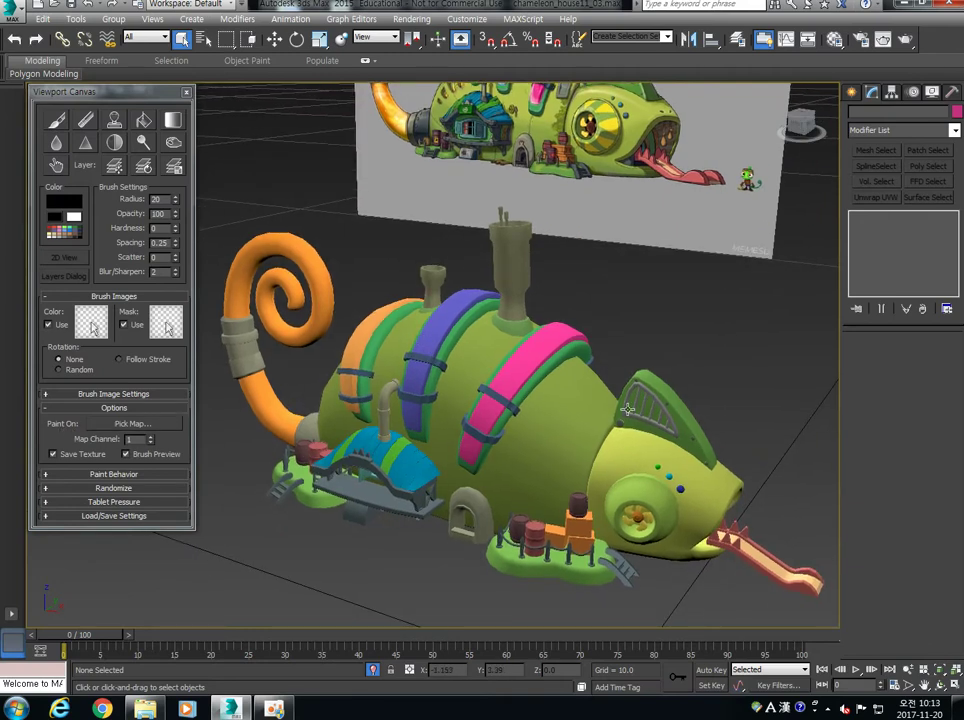
# Step: Select the chameleon body mesh and set its Diffuse Color map, chameleon_house_body_diffusecolor_completamap.jpg, as the map to paint on
pyautogui.click(569, 410)
pyautogui.moveTo(544, 439); pyautogui.dragTo(456, 407, button='middle')
pyautogui.click(611, 285)
pyautogui.click(547, 392)
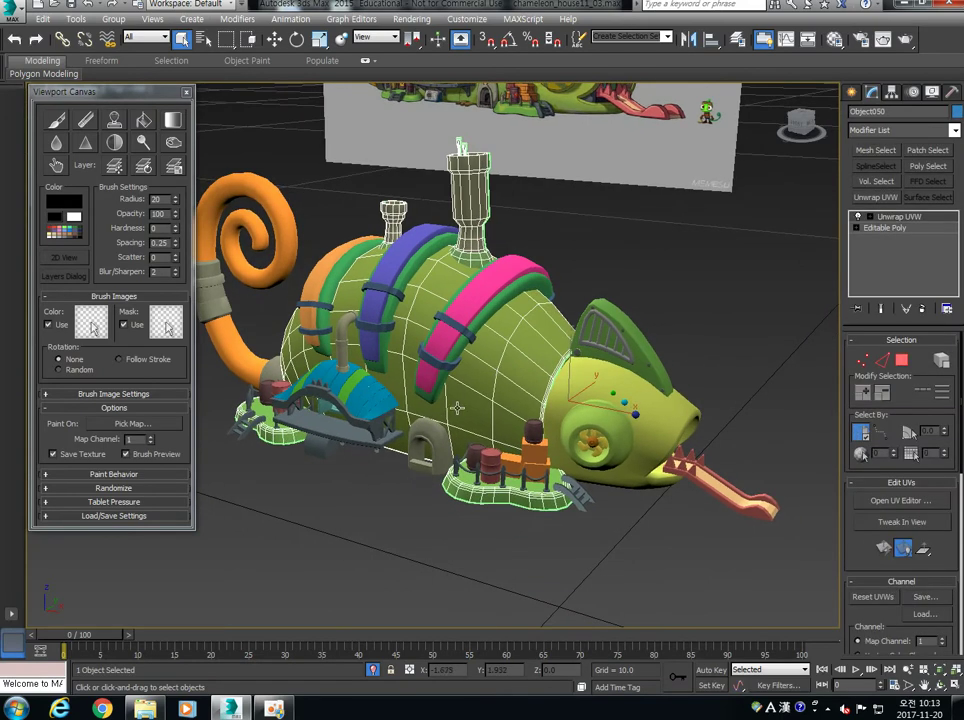
pyautogui.keyDown('alt'); pyautogui.moveTo(375, 291); pyautogui.dragTo(516, 456, button='middle'); pyautogui.keyUp('alt')
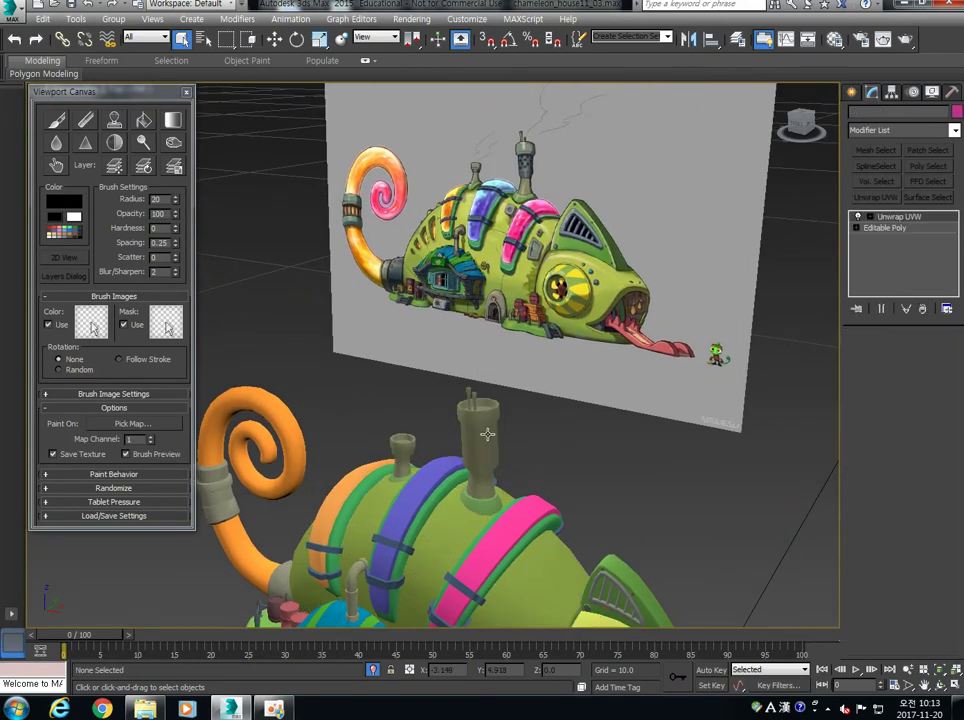
pyautogui.click(133, 423)
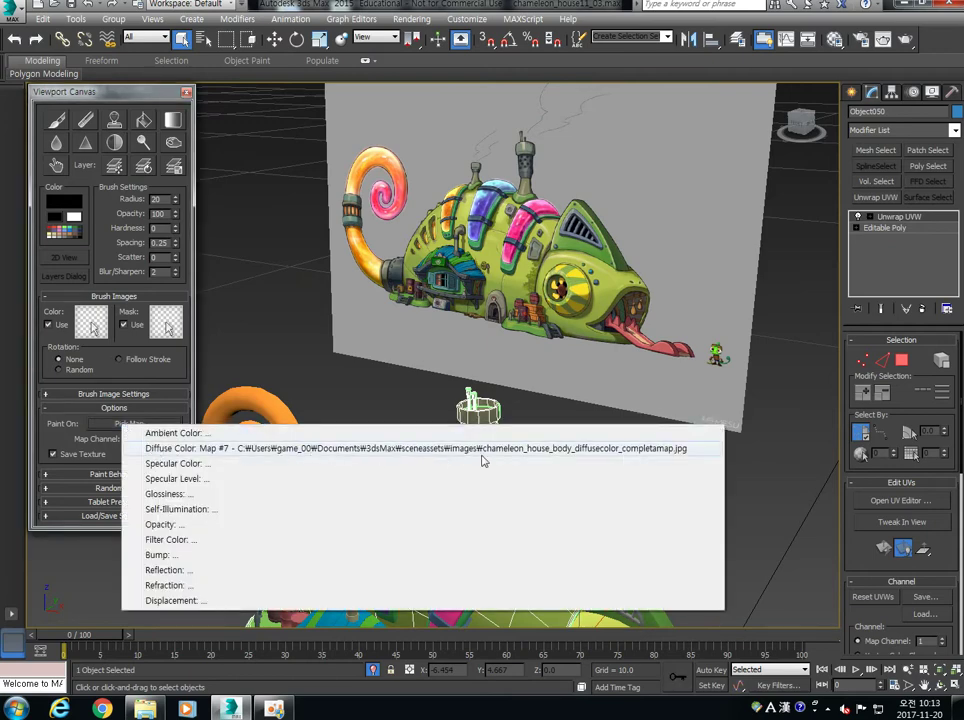
pyautogui.click(198, 449)
pyautogui.click(118, 424)
pyautogui.click(186, 451)
# Step: Paint black spots on the large chimney's barrel with the Paint brush at radius 20 and opacity 100
pyautogui.moveTo(463, 449); pyautogui.dragTo(417, 330, button='middle')
pyautogui.scroll(5, 418, 329)
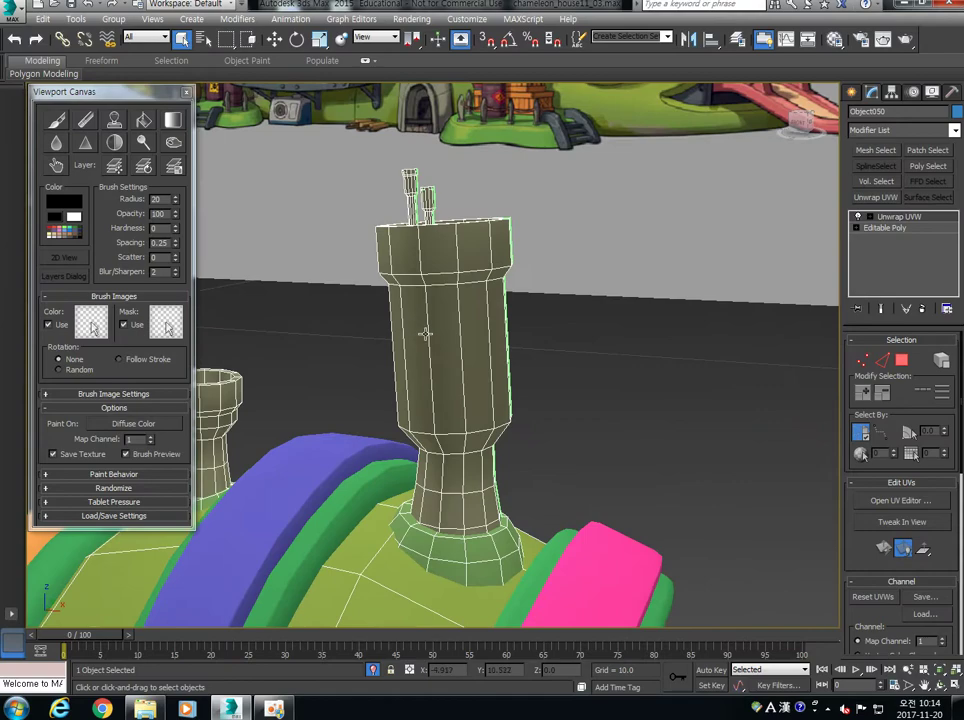
pyautogui.scroll(-3, 465, 241)
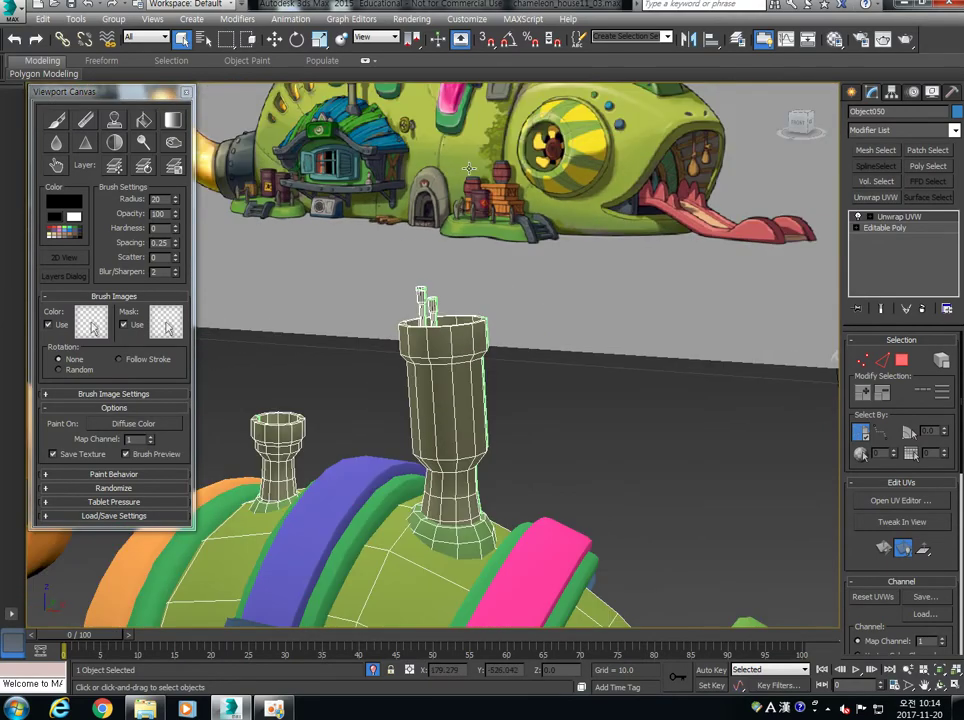
pyautogui.scroll(-3, 469, 168)
pyautogui.scroll(3, 456, 228)
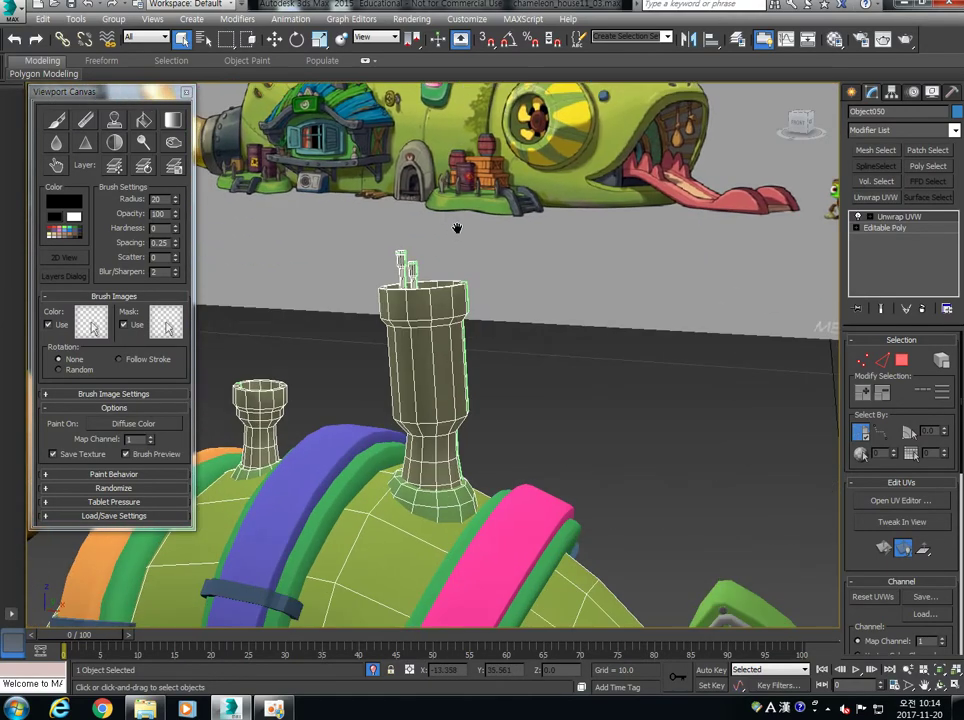
pyautogui.click(57, 121)
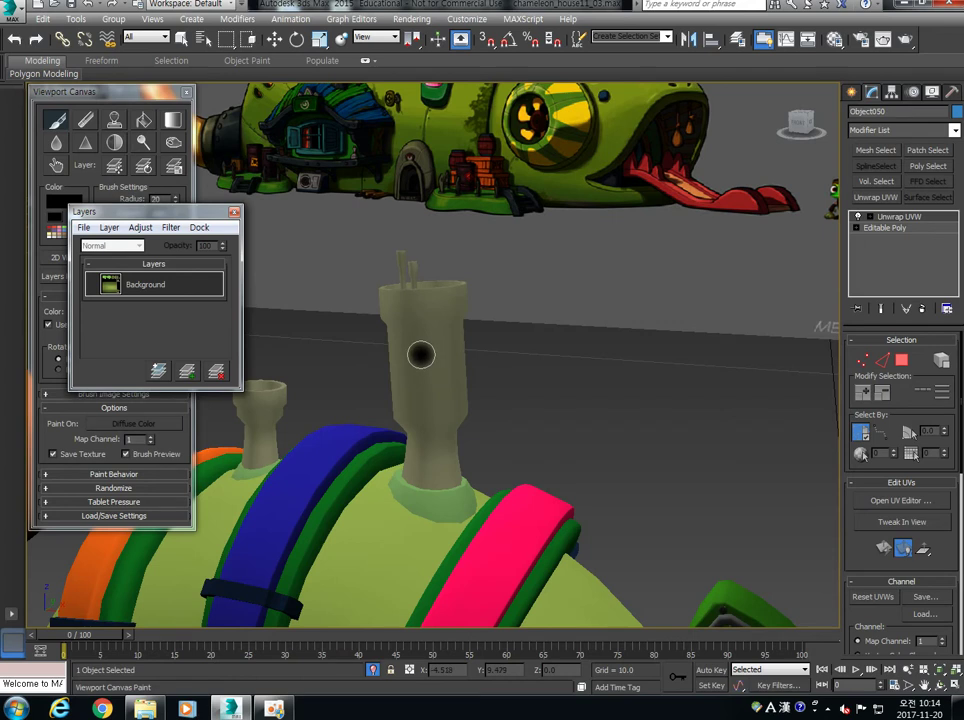
pyautogui.click(425, 393)
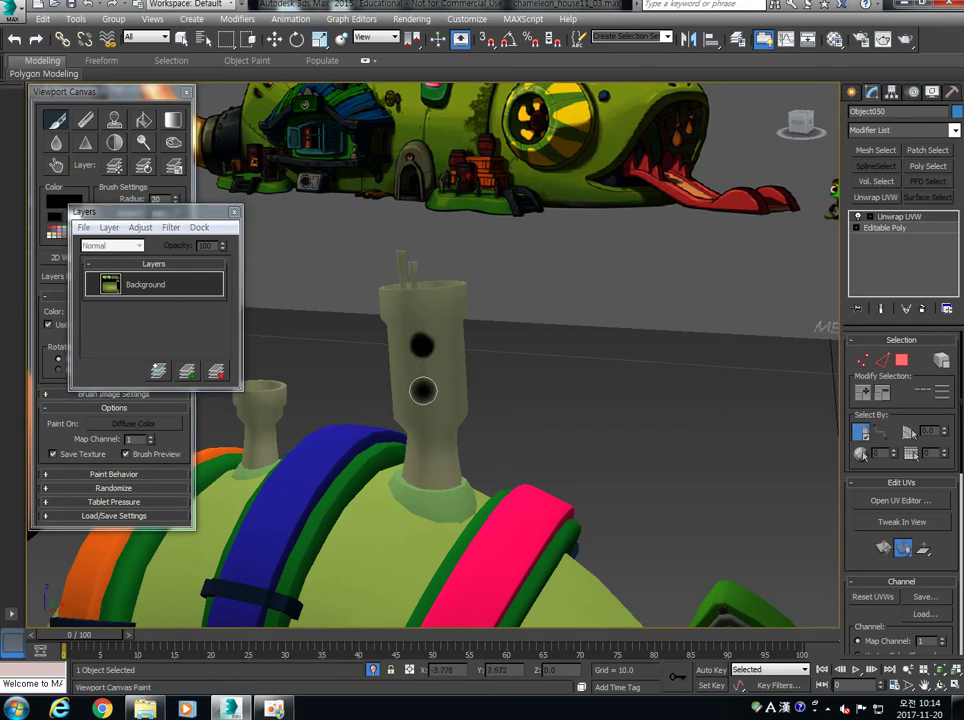
pyautogui.click(452, 345)
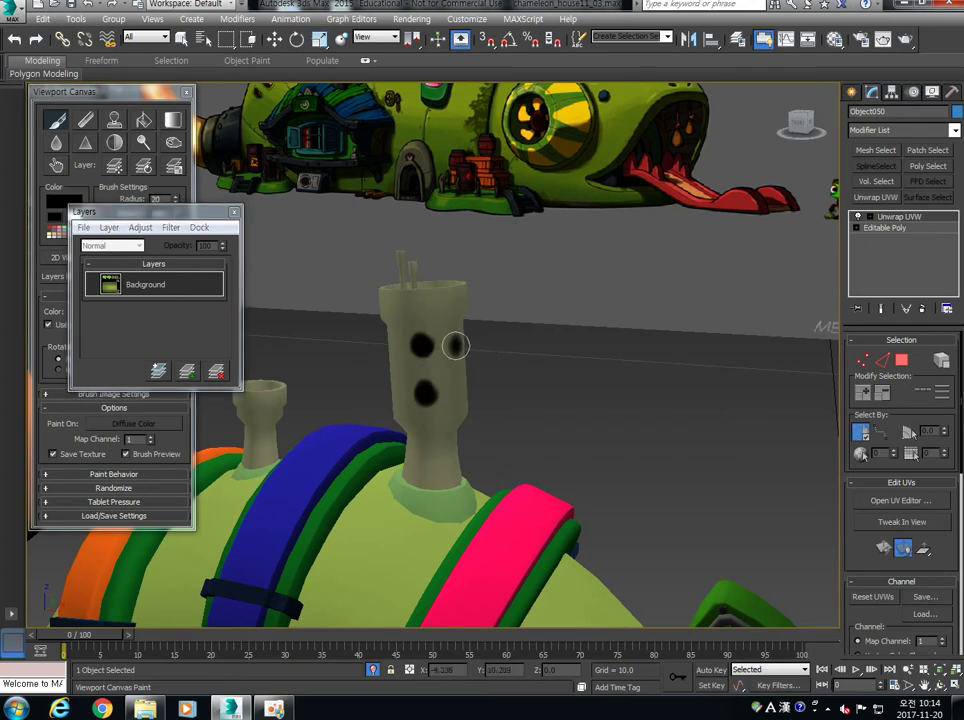
pyautogui.click(447, 371)
pyautogui.click(390, 342)
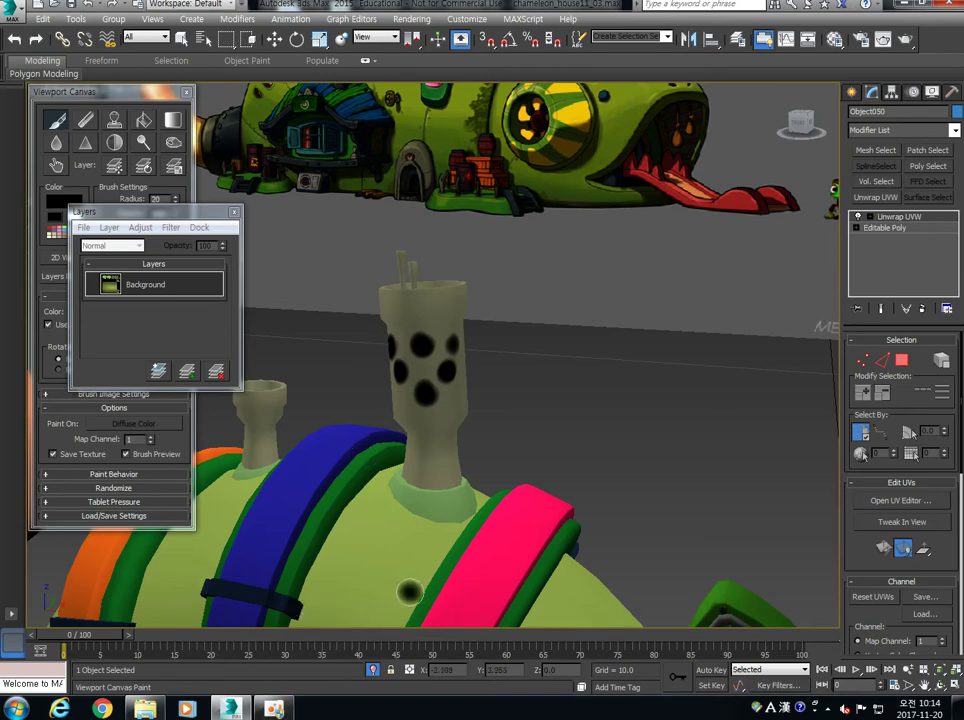
# Step: Add more black spots on another side of the large chimney, including one low on the barrel
pyautogui.moveTo(322, 291)
pyautogui.keyDown('alt'); pyautogui.mouseDown(button='middle')
pyautogui.moveTo(441, 379)
pyautogui.moveTo(478, 353)
pyautogui.moveTo(532, 402)
pyautogui.moveTo(545, 400)
pyautogui.mouseUp(button='middle'); pyautogui.keyUp('alt')
pyautogui.scroll(4, 413, 351)
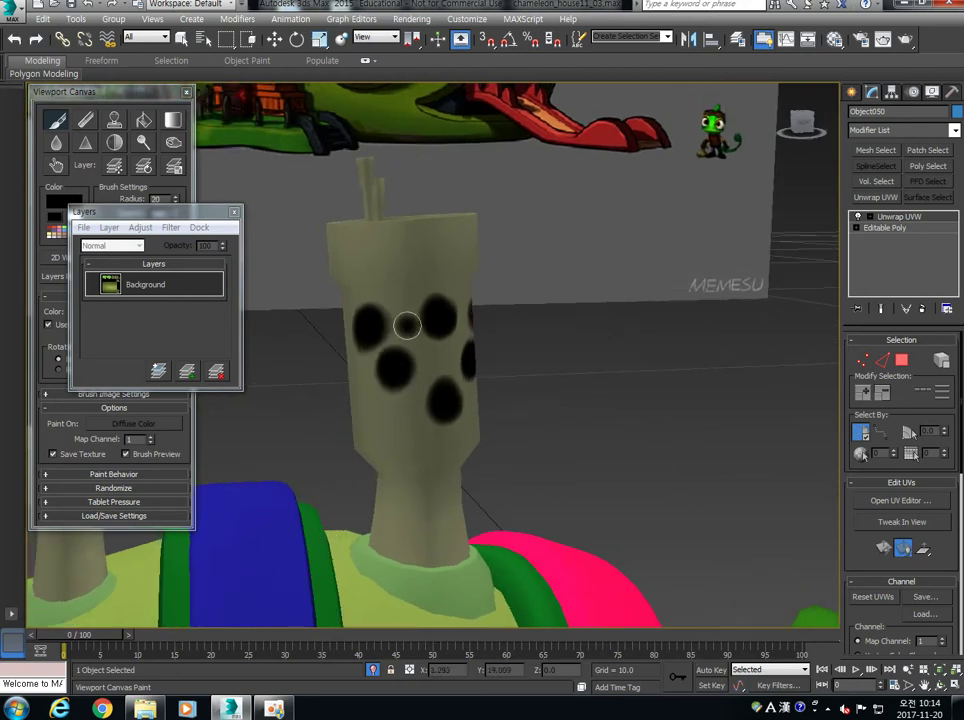
pyautogui.click(381, 414)
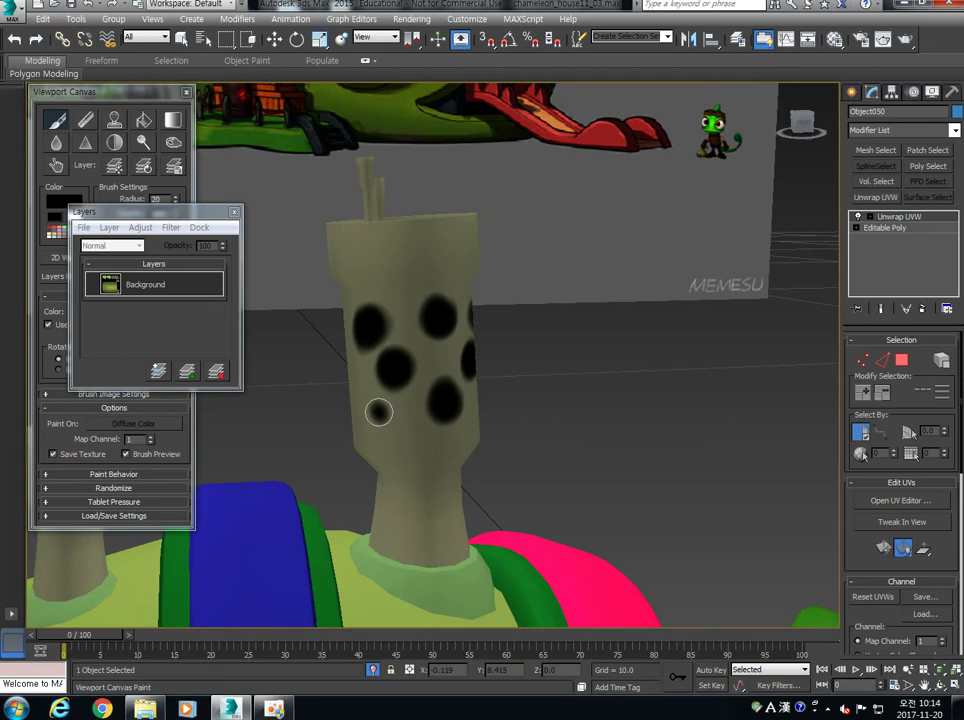
pyautogui.moveTo(382, 415); pyautogui.dragTo(385, 427)
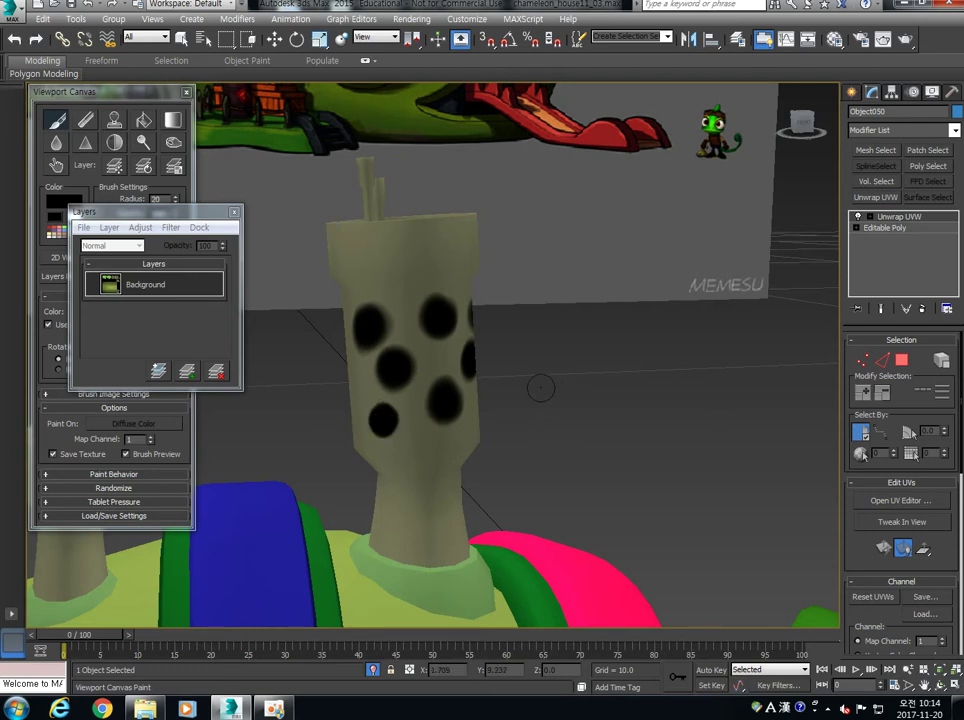
pyautogui.keyDown('alt'); pyautogui.moveTo(489, 372); pyautogui.dragTo(456, 370, button='middle'); pyautogui.keyUp('alt')
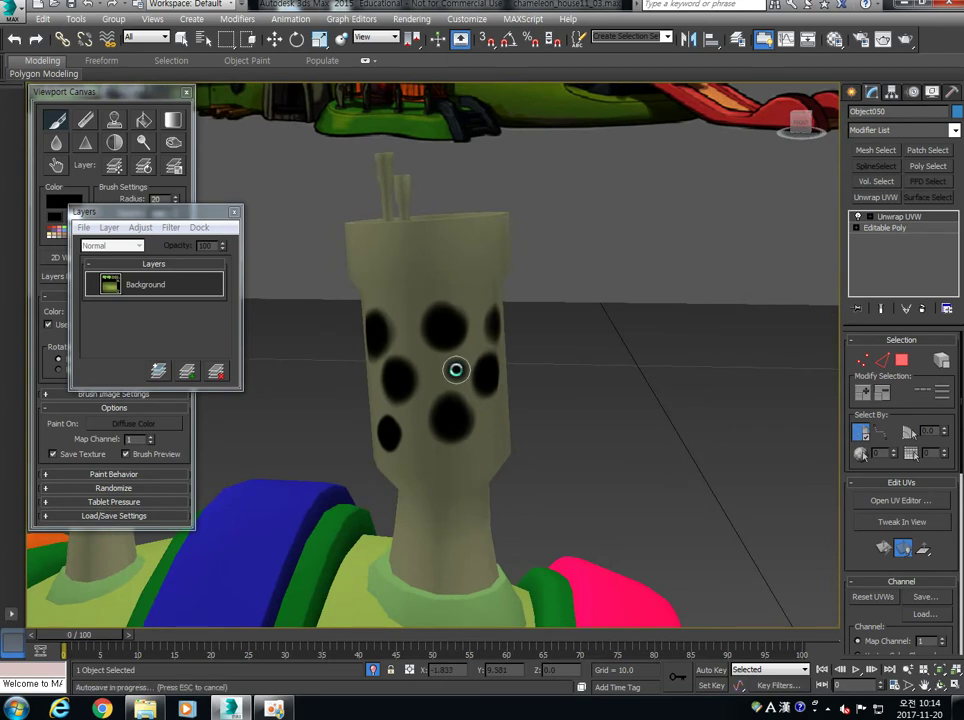
# Step: Try to erase the black spots on the chimney, and paint over them with the chimney's olive colour (90, 89, 68)
pyautogui.click(86, 120)
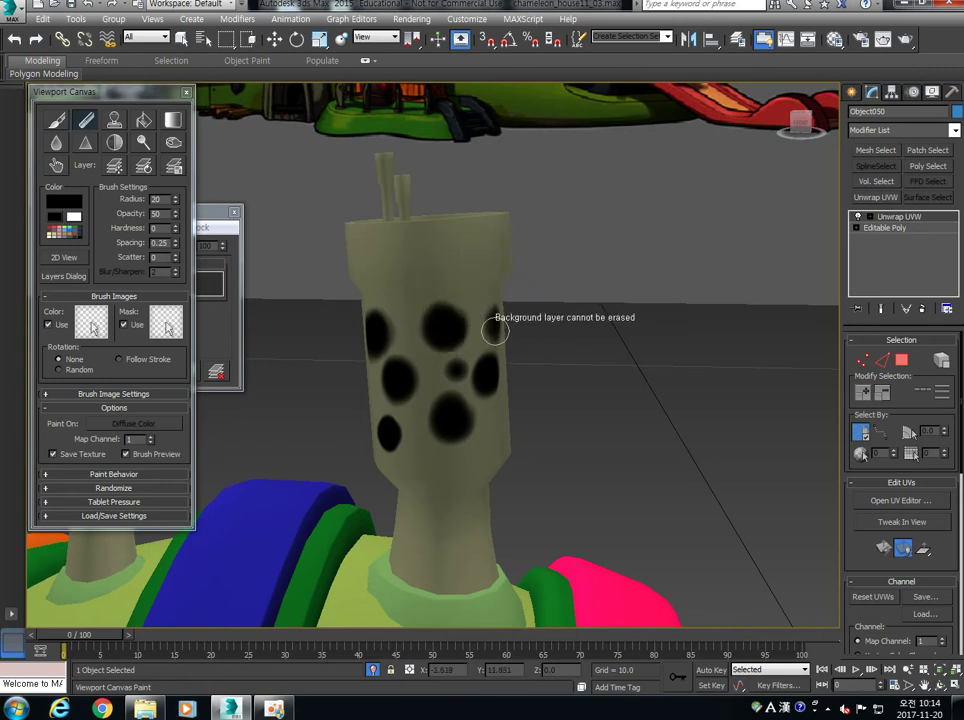
pyautogui.moveTo(486, 364)
pyautogui.keyDown('alt'); pyautogui.mouseDown(button='middle')
pyautogui.moveTo(443, 362)
pyautogui.moveTo(478, 366)
pyautogui.moveTo(463, 338)
pyautogui.mouseUp(button='middle'); pyautogui.keyUp('alt')
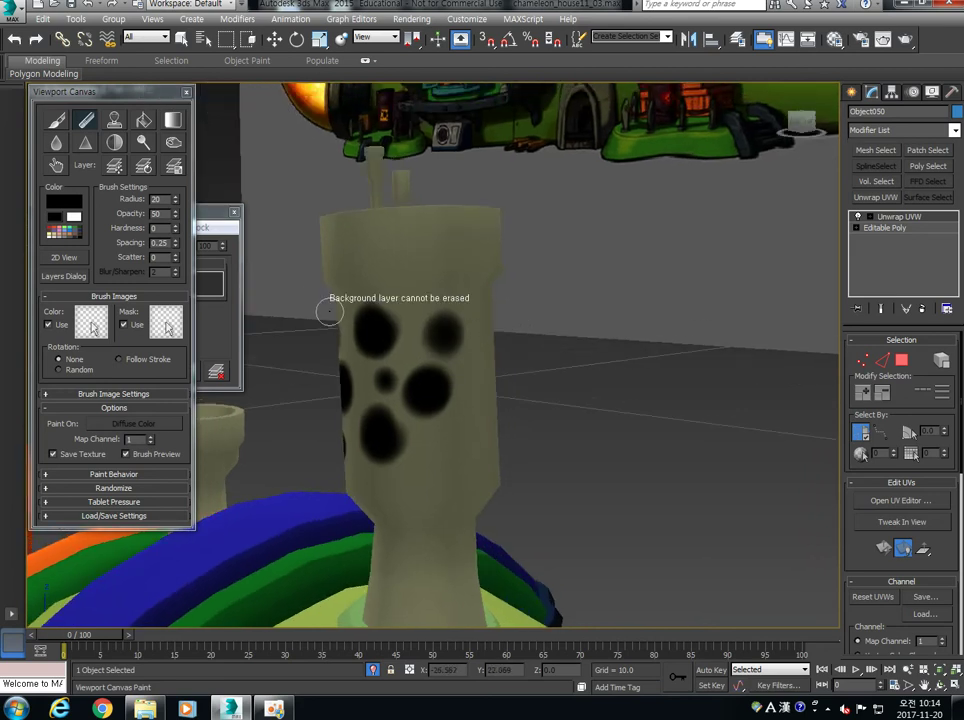
pyautogui.click(60, 121)
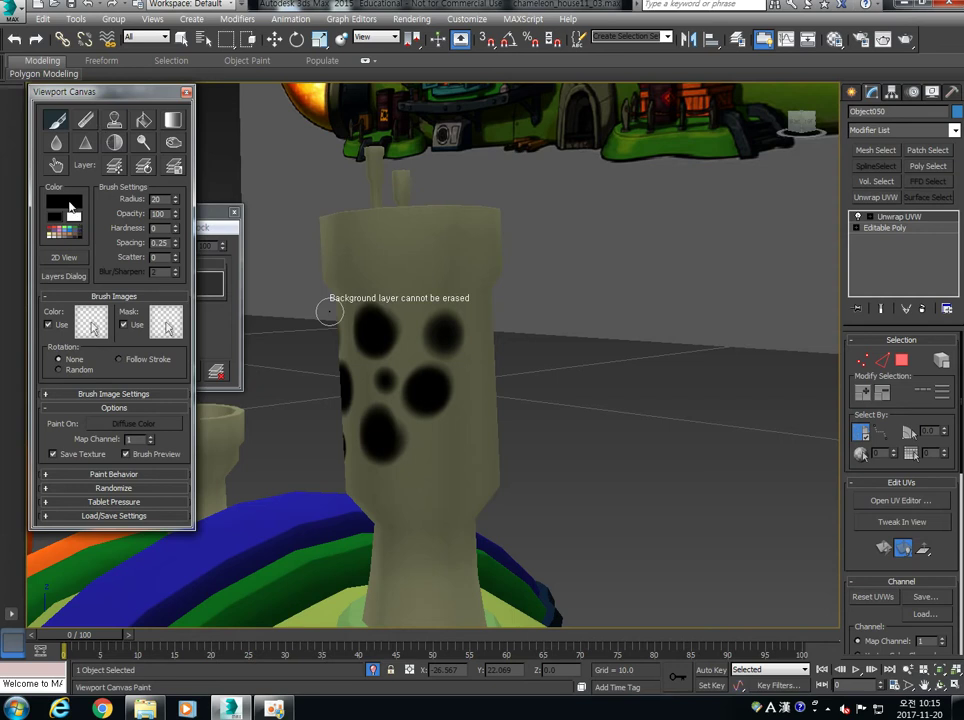
pyautogui.click(72, 205)
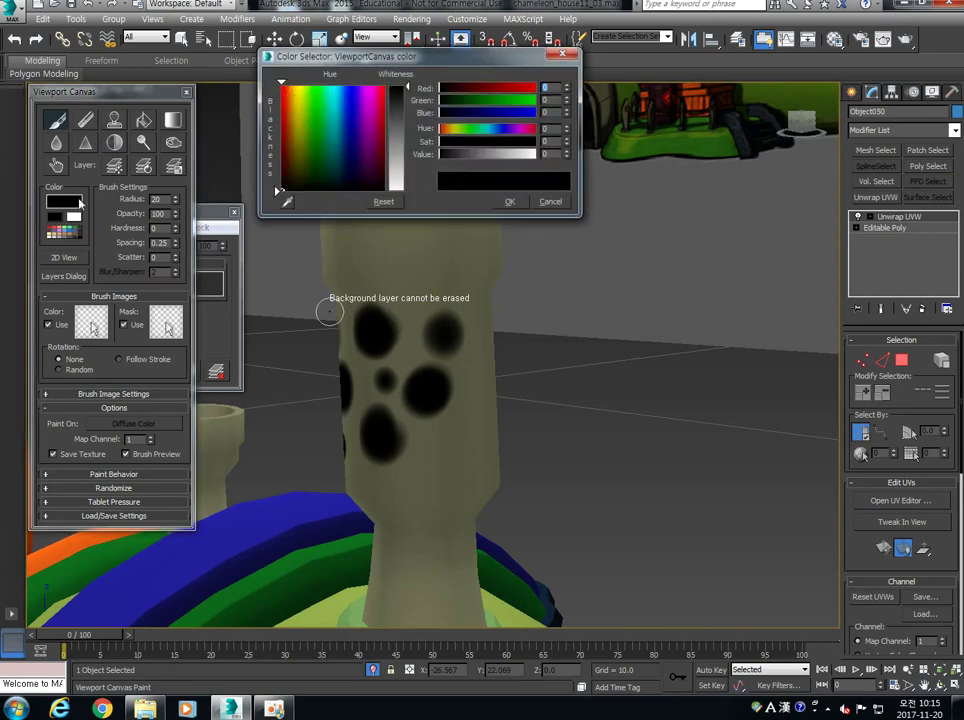
pyautogui.click(404, 308)
pyautogui.moveTo(404, 310)
pyautogui.mouseDown()
pyautogui.moveTo(392, 323)
pyautogui.moveTo(392, 301)
pyautogui.moveTo(374, 351)
pyautogui.moveTo(364, 314)
pyautogui.moveTo(400, 357)
pyautogui.moveTo(433, 316)
pyautogui.moveTo(446, 330)
pyautogui.moveTo(460, 316)
pyautogui.moveTo(441, 316)
pyautogui.moveTo(439, 398)
pyautogui.moveTo(402, 374)
pyautogui.moveTo(398, 435)
pyautogui.moveTo(363, 444)
pyautogui.moveTo(390, 450)
pyautogui.moveTo(383, 424)
pyautogui.moveTo(327, 449)
pyautogui.mouseUp()
pyautogui.keyDown('alt'); pyautogui.moveTo(444, 412); pyautogui.dragTo(503, 419, button='middle'); pyautogui.keyUp('alt')
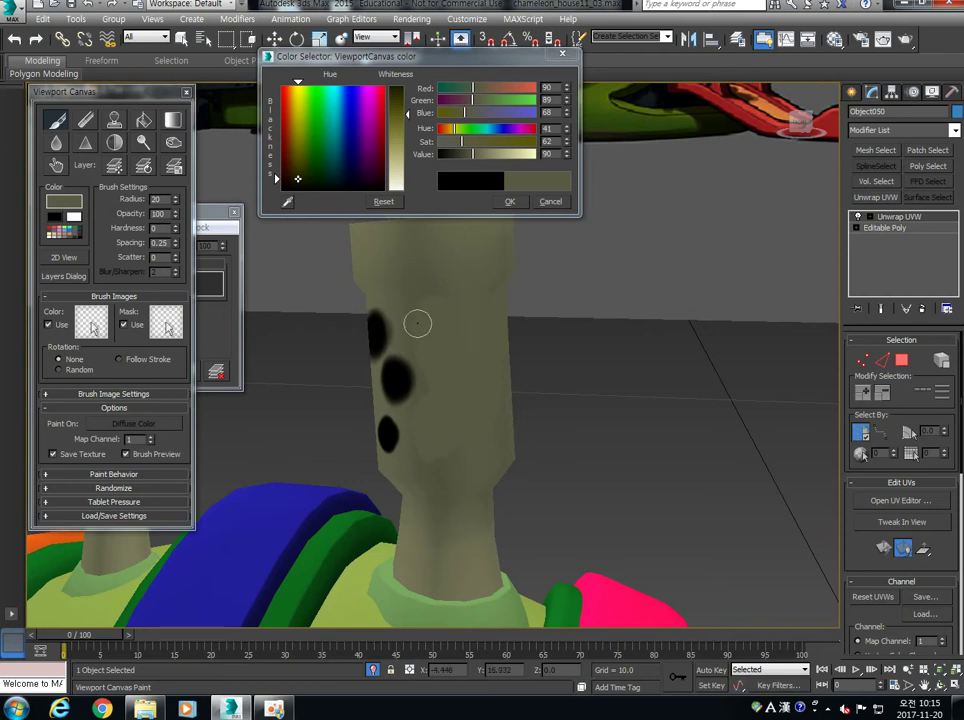
# Step: Undo all the brush strokes on the chimney, leave painting, and cancel the brush colour change
pyautogui.hotkey('ctrl', 'z')
pyautogui.hotkey('ctrl', 'z')
pyautogui.hotkey('ctrl', 'z')
pyautogui.hotkey('ctrl', 'z')
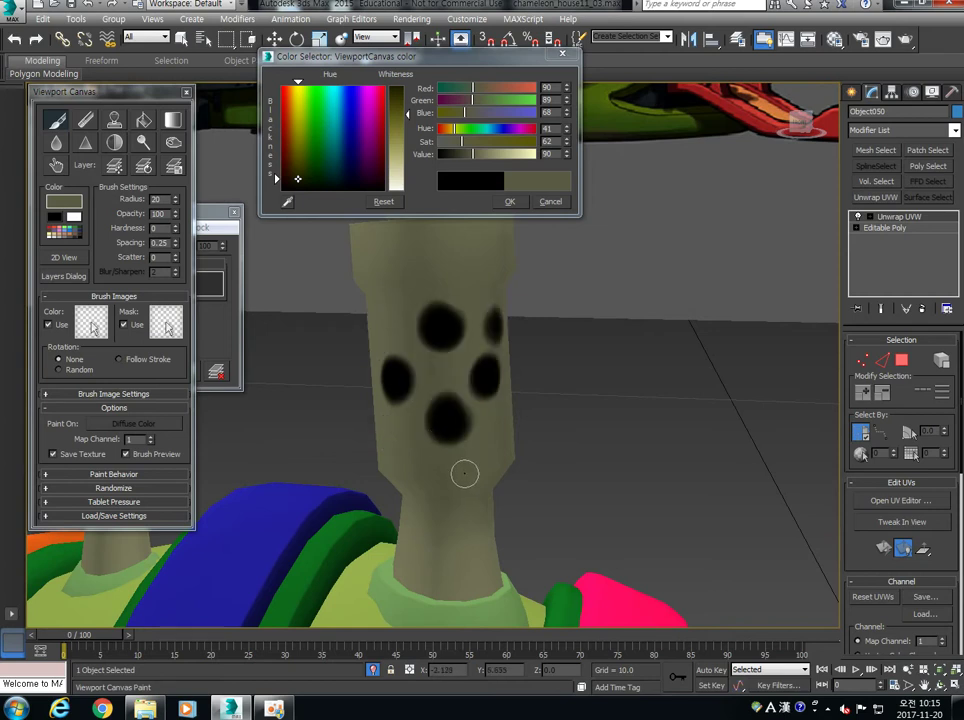
pyautogui.hotkey('ctrl', 'z')
pyautogui.hotkey('ctrl', 'z')
pyautogui.hotkey('ctrl', 'z')
pyautogui.rightClick(464, 474)
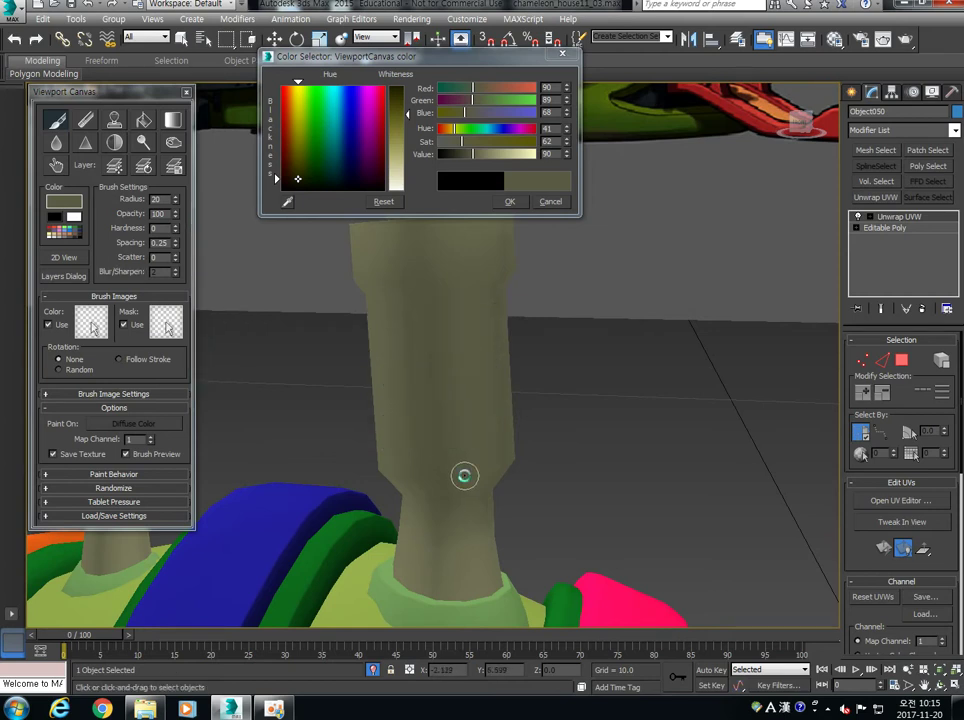
pyautogui.click(559, 205)
pyautogui.keyDown('alt'); pyautogui.moveTo(505, 350); pyautogui.dragTo(499, 336, button='middle'); pyautogui.keyUp('alt')
pyautogui.click(549, 405)
pyautogui.click(481, 376)
pyautogui.click(552, 403)
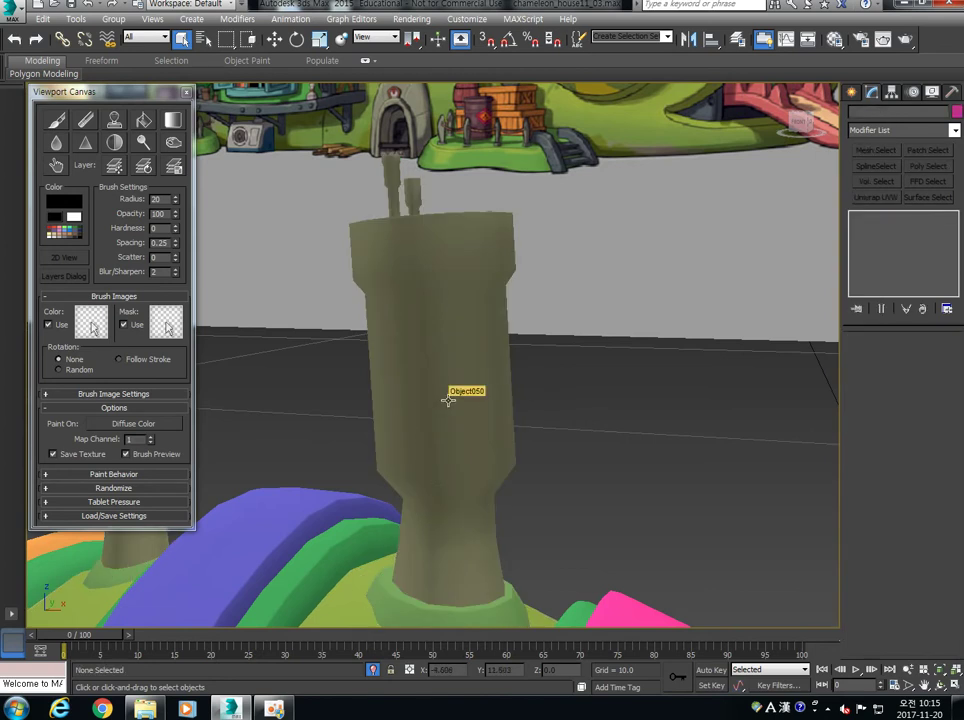
pyautogui.click(448, 400)
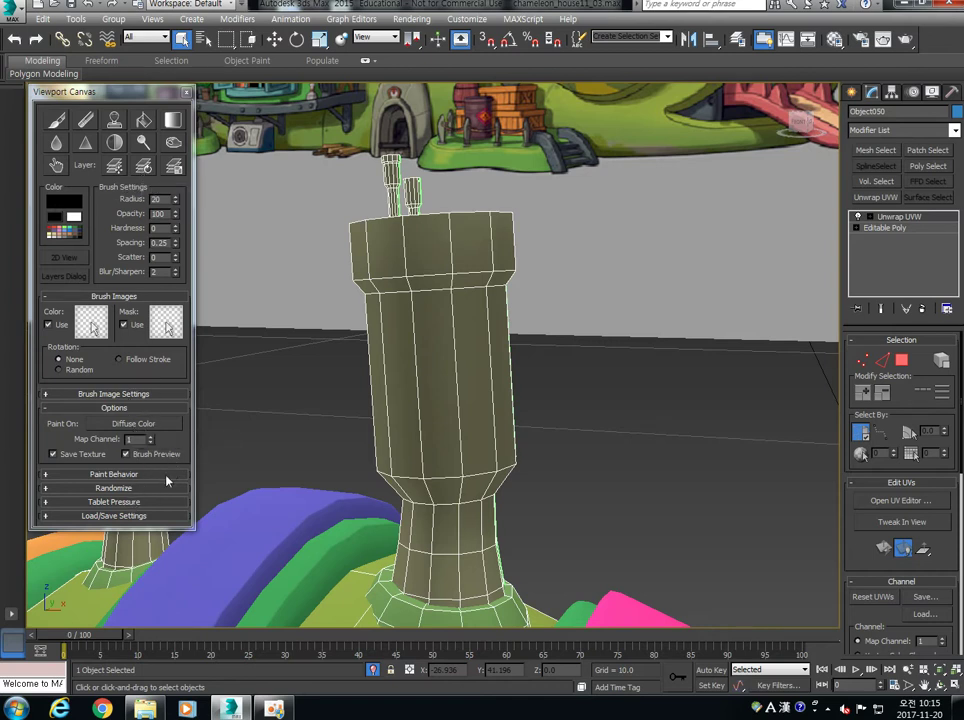
# Step: Examine the Viewport Canvas options for brush images, paint behavior, tablet pressure, randomizing, and loading or saving settings
pyautogui.click(115, 474)
pyautogui.moveTo(167, 270)
pyautogui.mouseDown()
pyautogui.moveTo(167, 220)
pyautogui.moveTo(157, 358)
pyautogui.mouseUp()
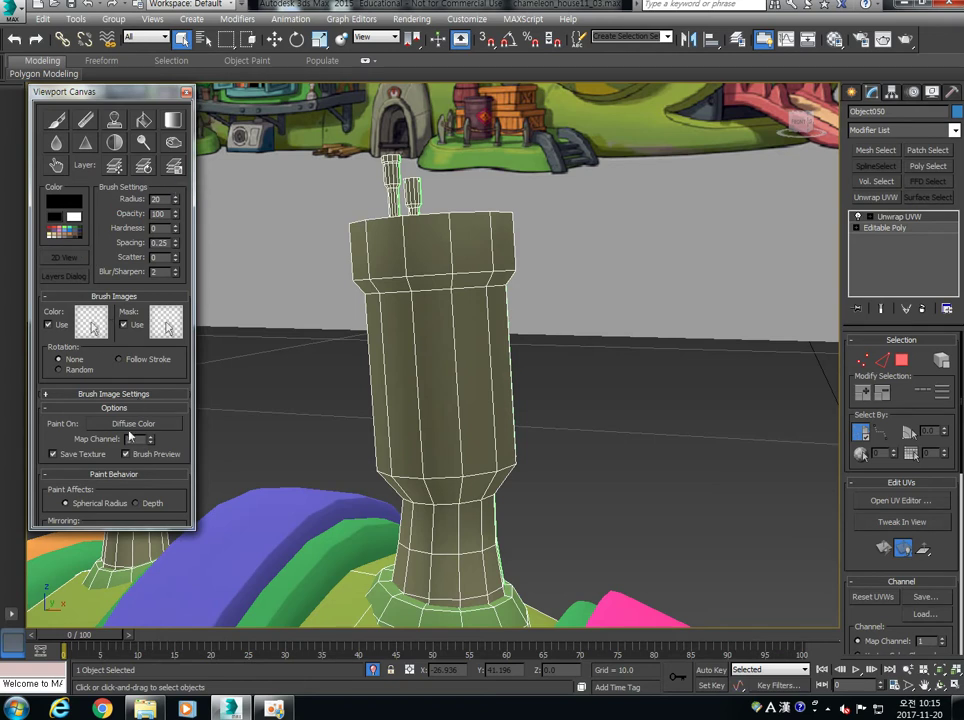
pyautogui.click(114, 394)
pyautogui.moveTo(161, 409); pyautogui.dragTo(151, 123)
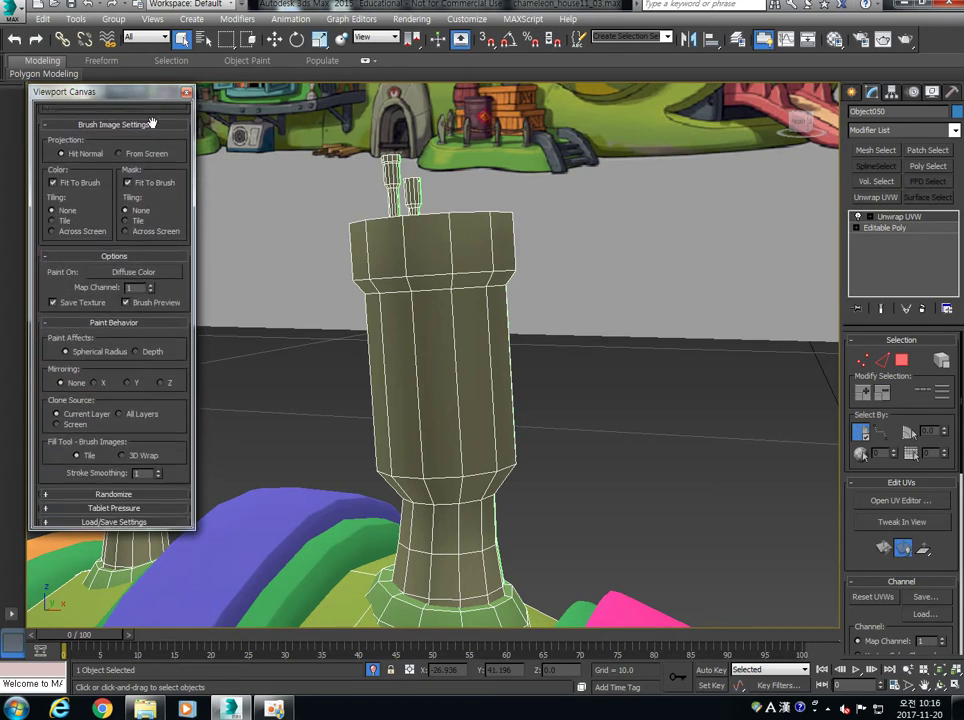
pyautogui.click(116, 508)
pyautogui.scroll(-2, 115, 520)
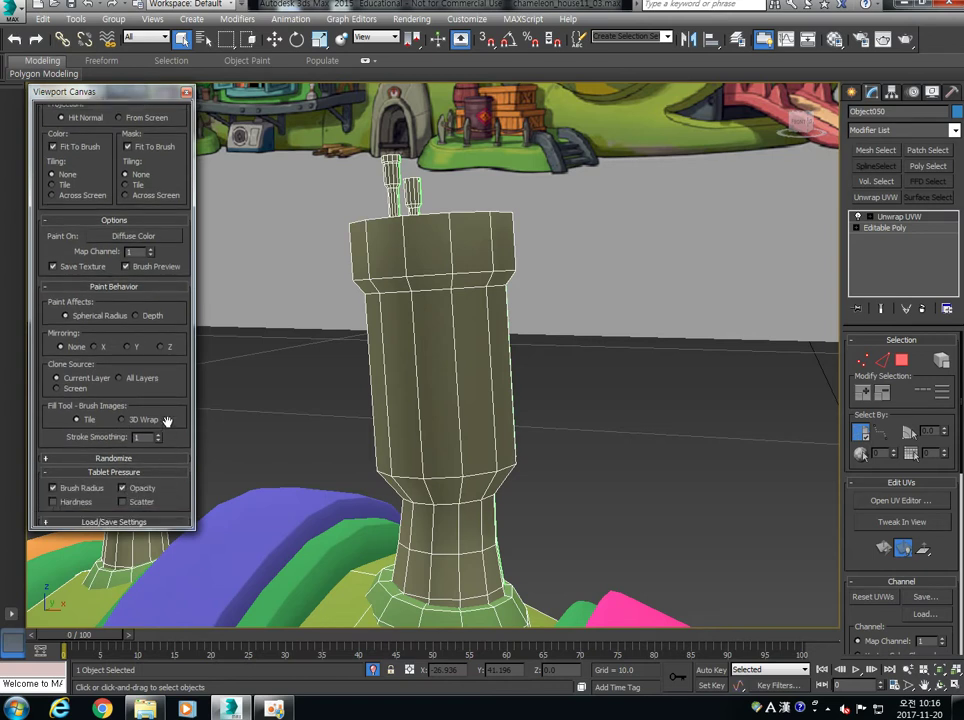
pyautogui.click(120, 527)
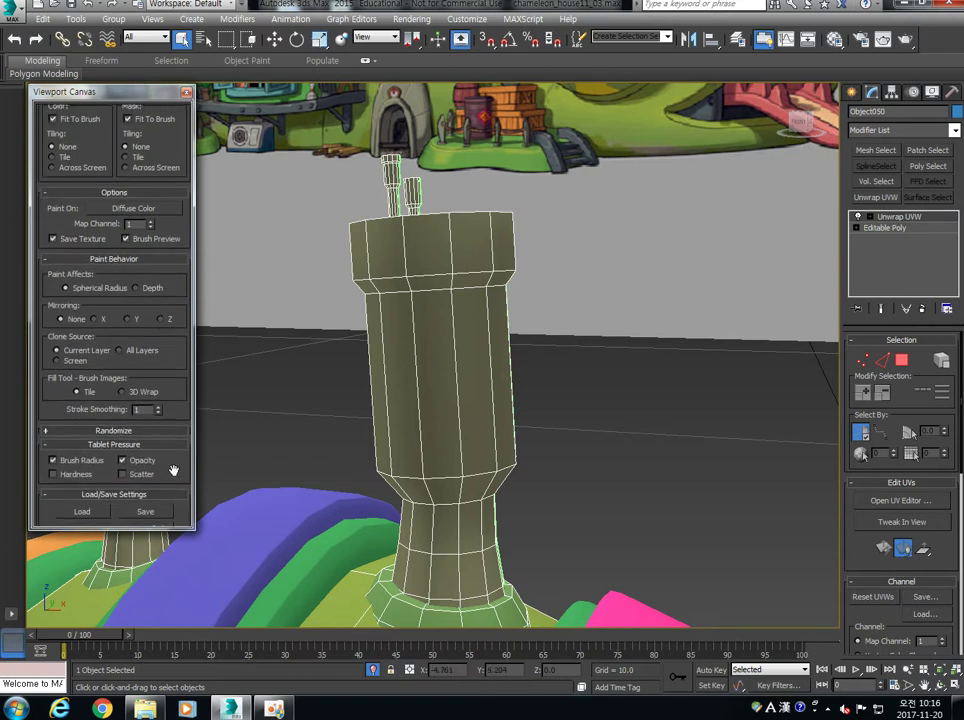
pyautogui.click(147, 431)
pyautogui.scroll(-5, 170, 414)
pyautogui.scroll(10, 177, 313)
pyautogui.scroll(4, 153, 261)
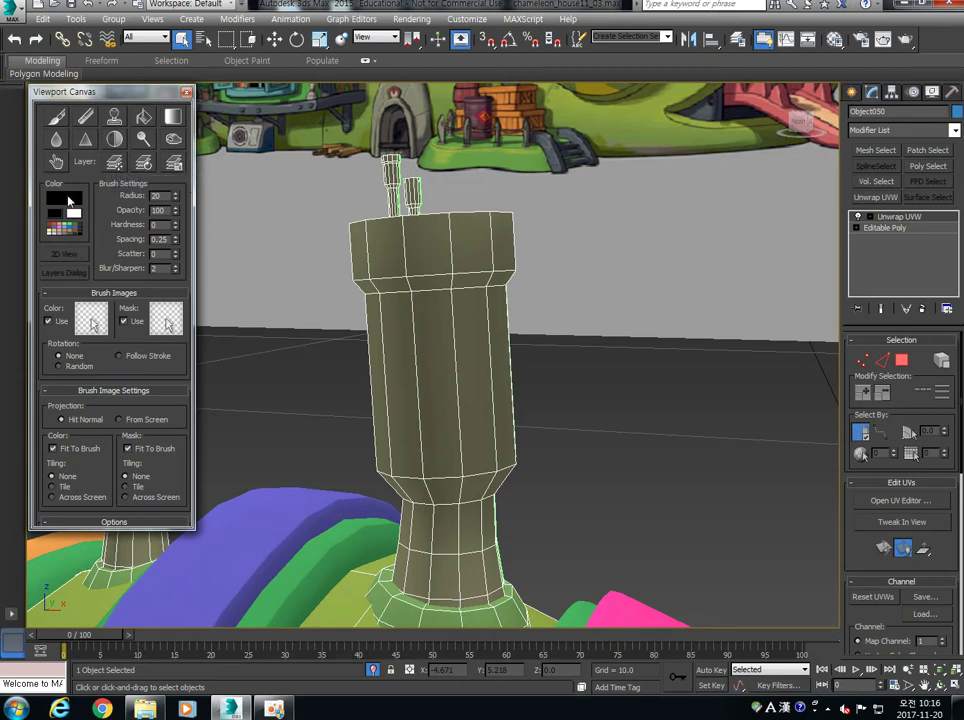
# Step: Check the black brush colour, activate the Paint brush on the body's background layer, and close the Layers dialog
pyautogui.click(69, 201)
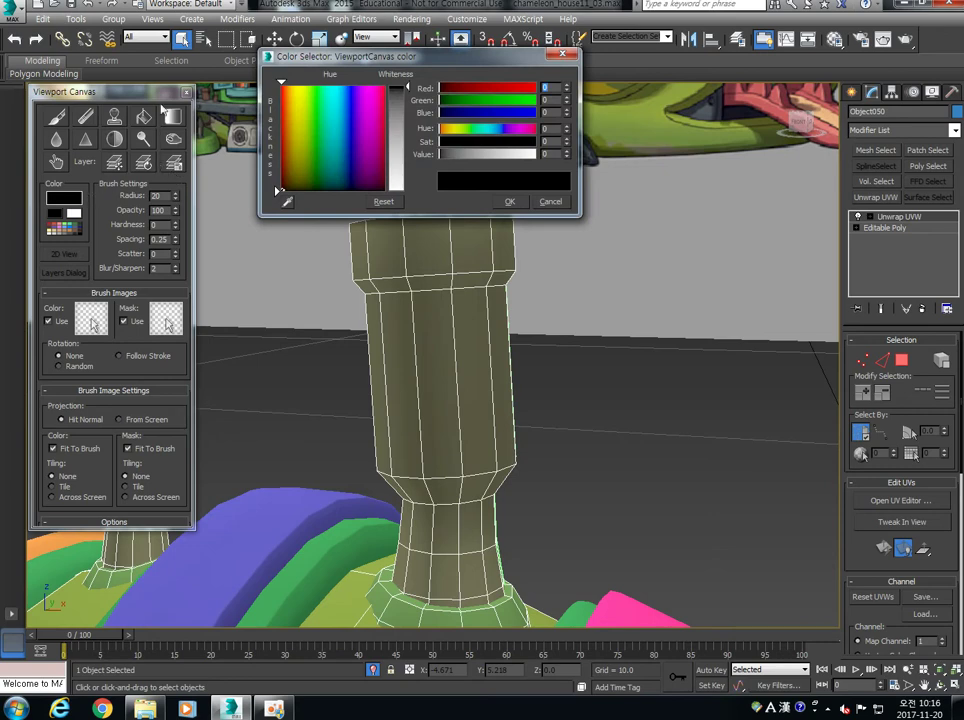
pyautogui.click(562, 55)
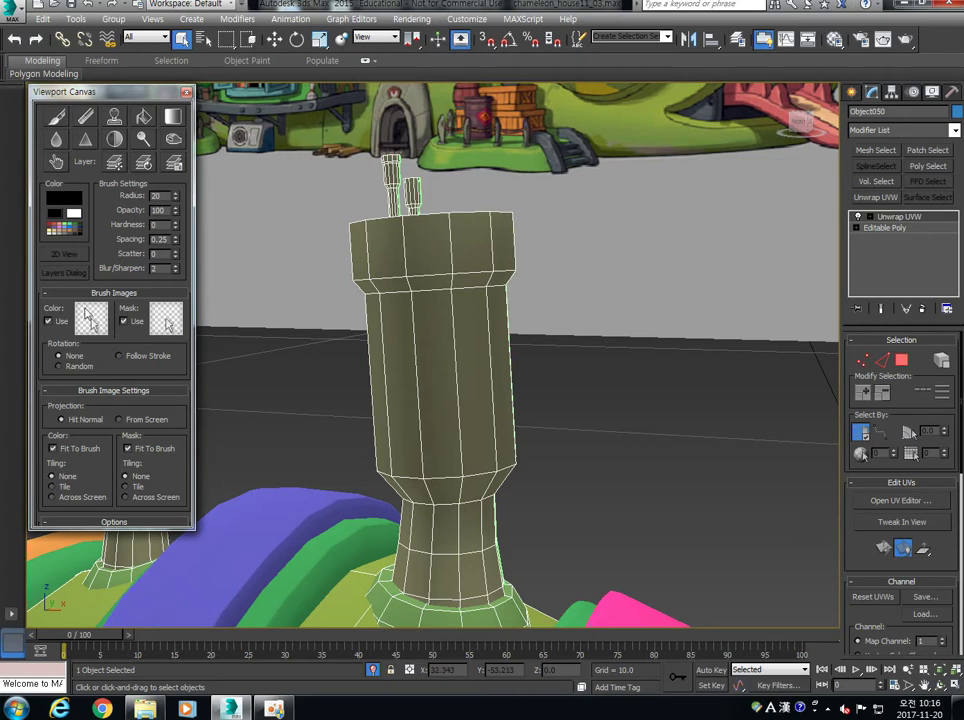
pyautogui.click(56, 117)
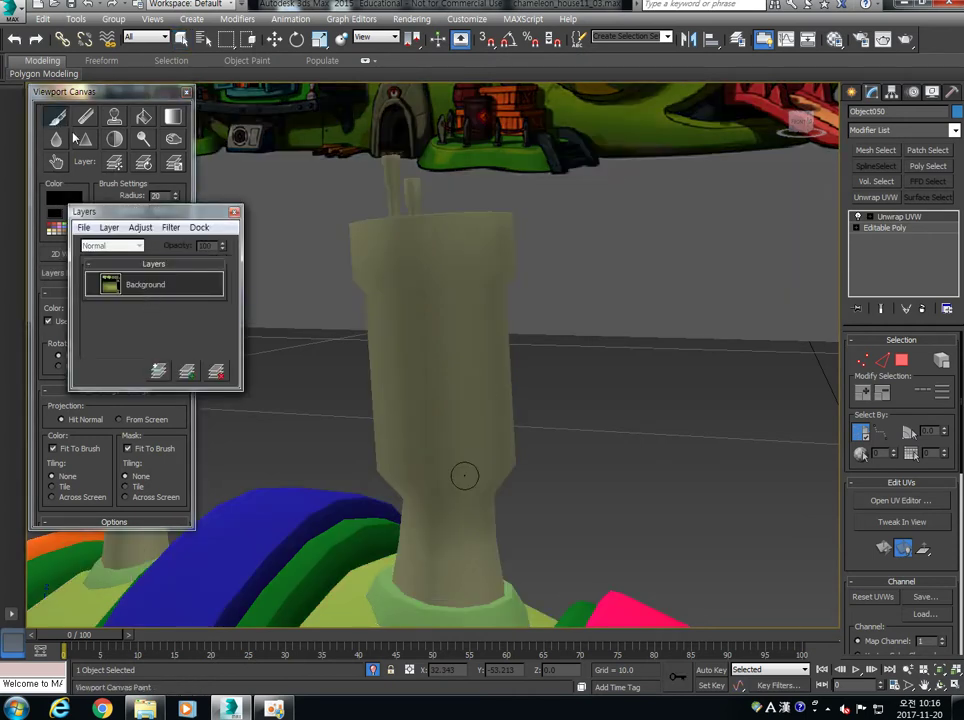
pyautogui.click(234, 213)
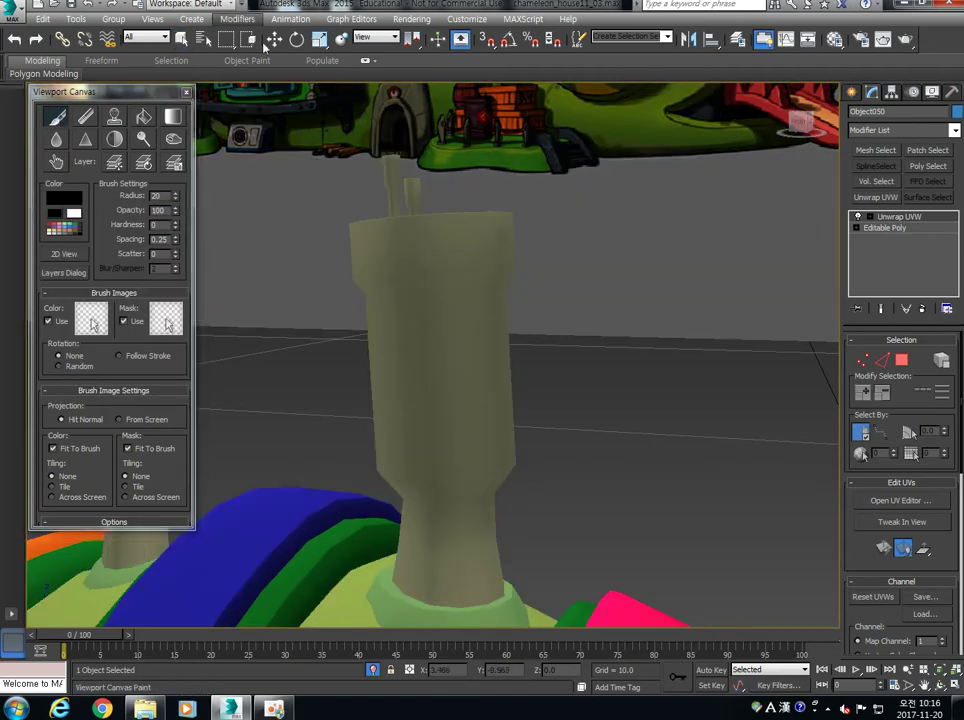
# Step: Open the 2D view of the body texture, examine its UV layout beside the chimney, and reactivate the Paint brush
pyautogui.click(56, 117)
pyautogui.click(56, 117)
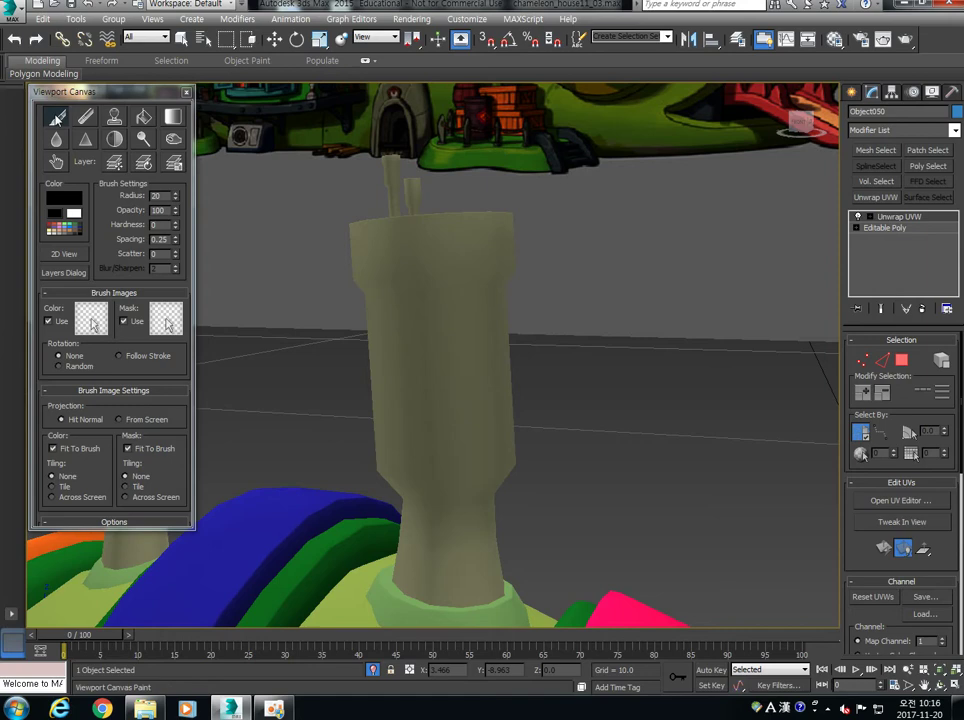
pyautogui.moveTo(88, 93); pyautogui.dragTo(114, 116)
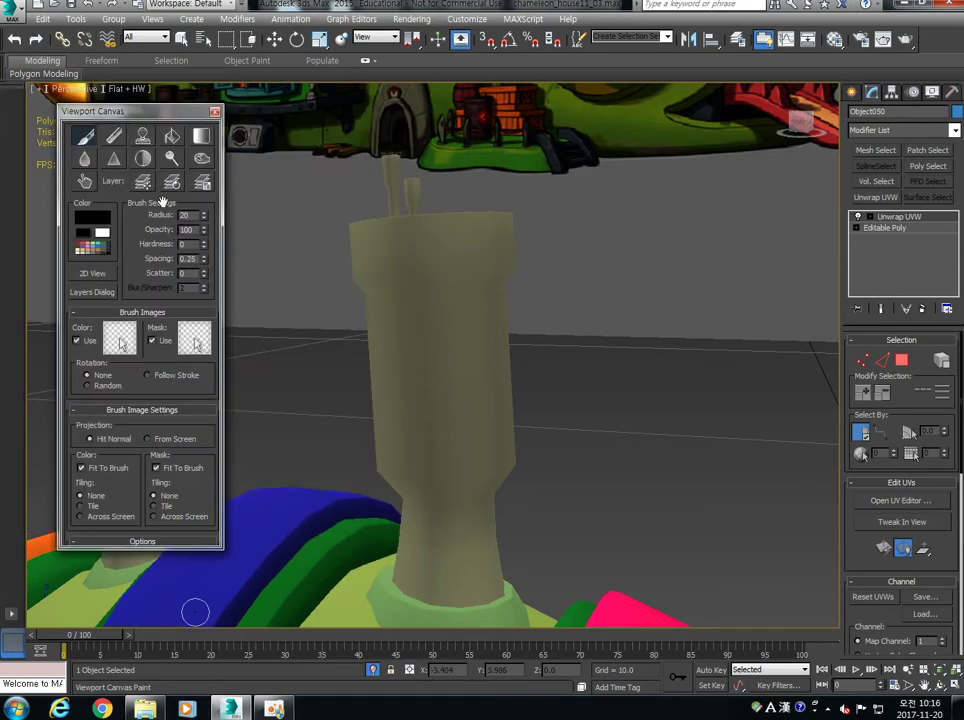
pyautogui.click(114, 137)
pyautogui.click(93, 275)
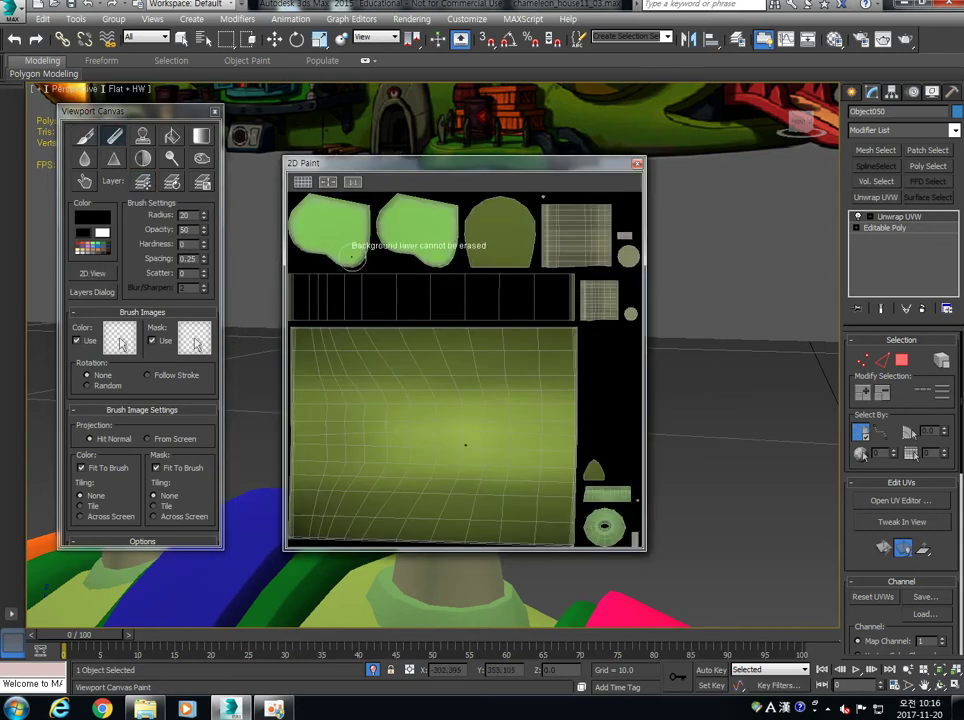
pyautogui.moveTo(352, 164); pyautogui.dragTo(541, 159)
pyautogui.click(90, 138)
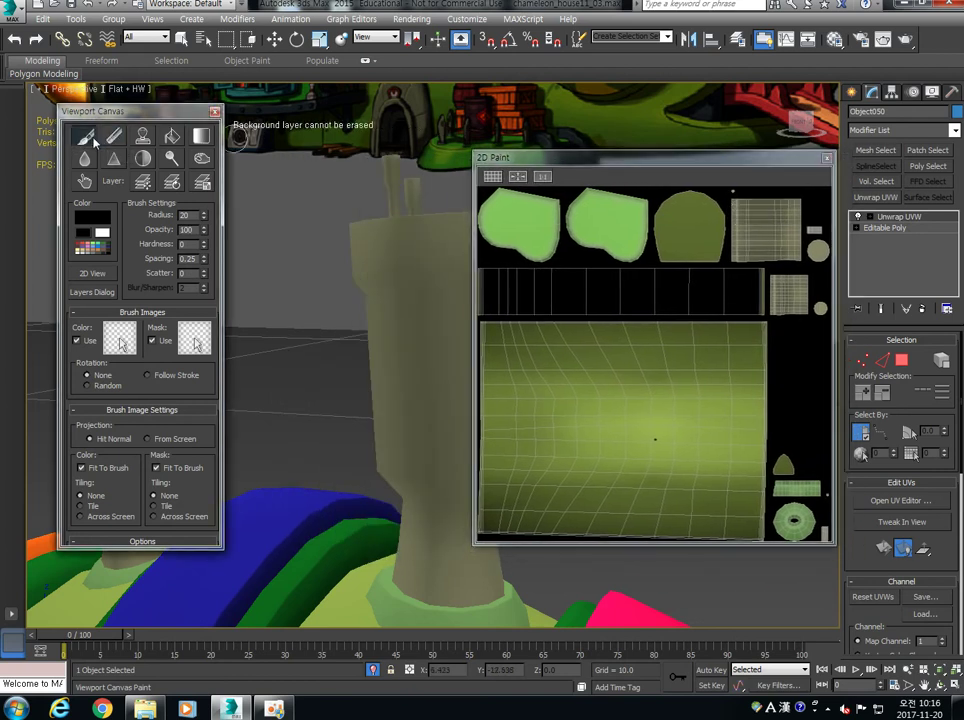
# Step: Enlarge the Viewport Canvas panel and look through its brush and layer tools, returning to the Paint brush
pyautogui.click(144, 183)
pyautogui.click(89, 139)
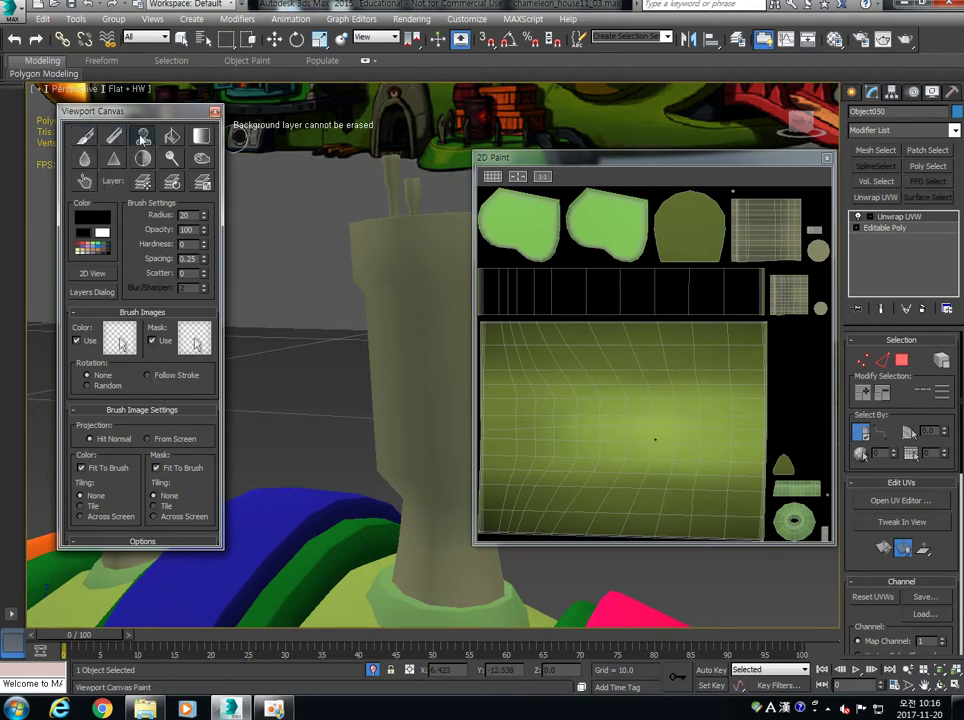
pyautogui.click(198, 137)
pyautogui.click(90, 134)
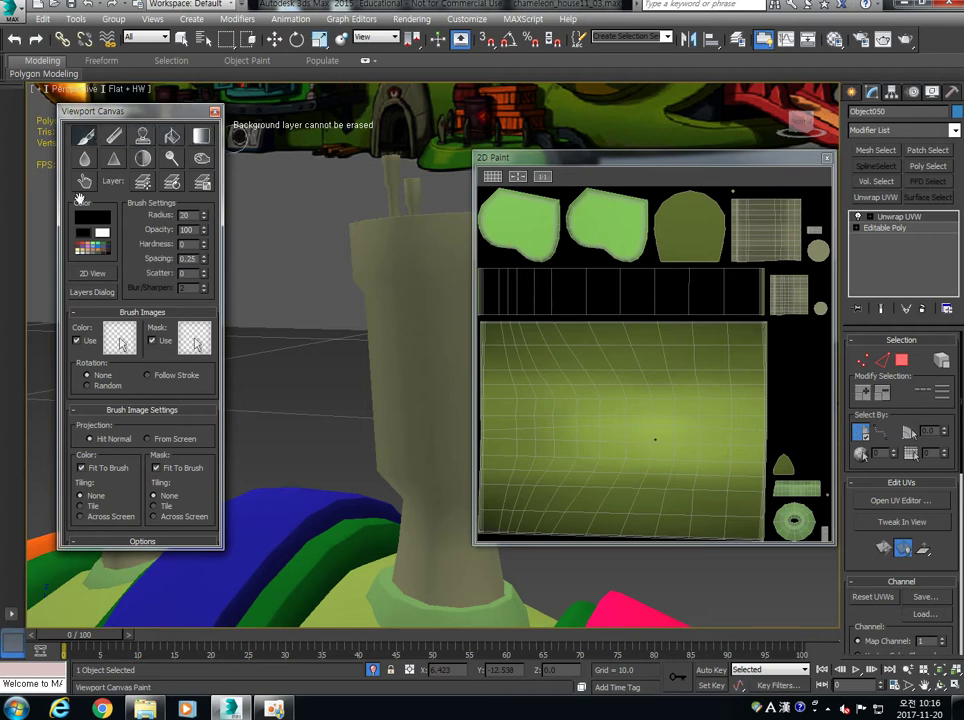
pyautogui.moveTo(165, 563)
pyautogui.mouseDown()
pyautogui.moveTo(178, 609)
pyautogui.moveTo(200, 482)
pyautogui.moveTo(183, 537)
pyautogui.mouseUp()
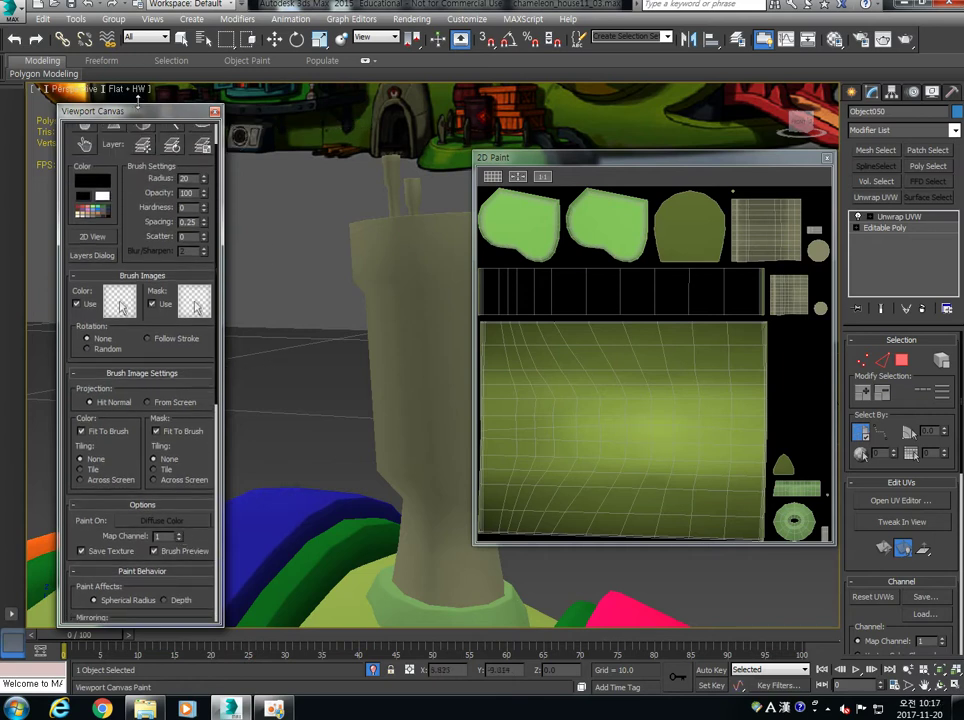
pyautogui.click(200, 150)
pyautogui.click(149, 150)
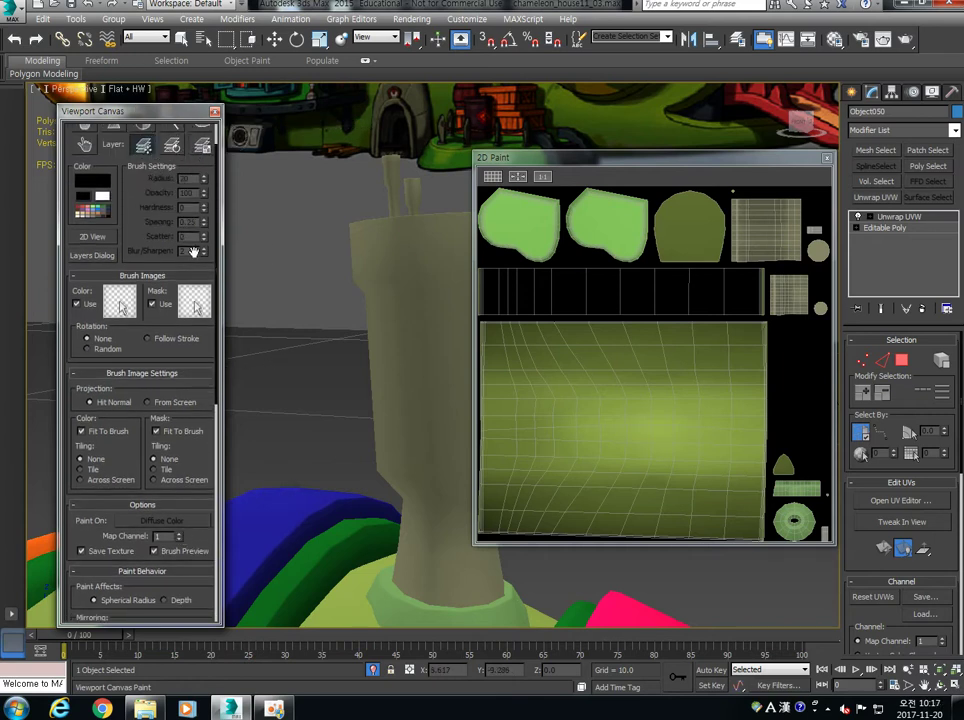
pyautogui.moveTo(154, 244); pyautogui.dragTo(139, 347)
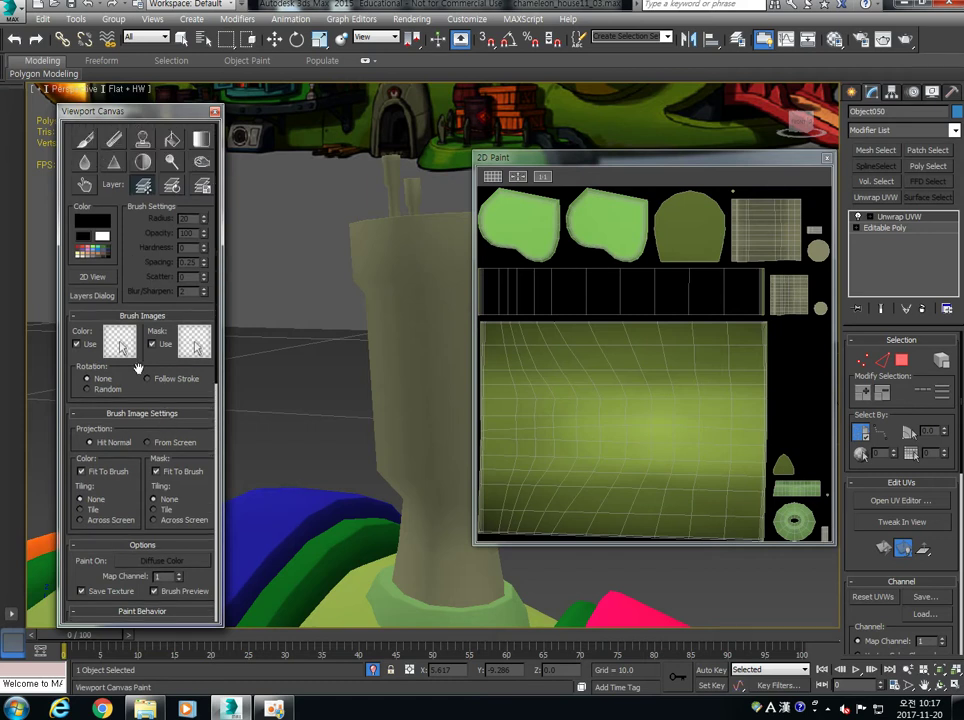
pyautogui.click(85, 140)
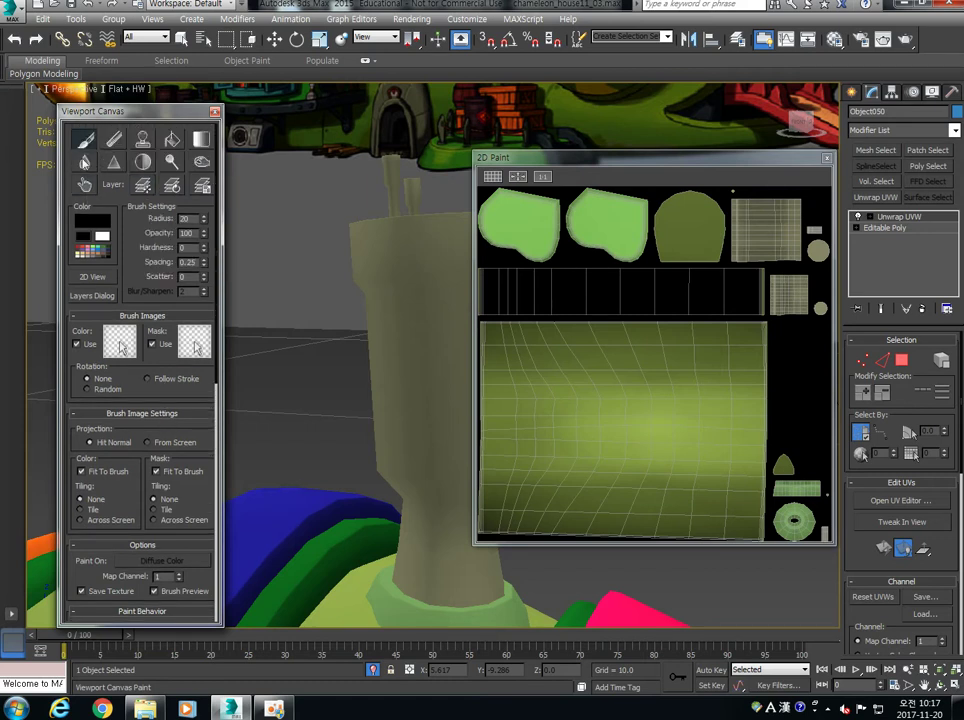
# Step: Collapse the Options, Paint Behavior and Randomize sections of Viewport Canvas, keeping Brush Image Settings expanded
pyautogui.click(143, 413)
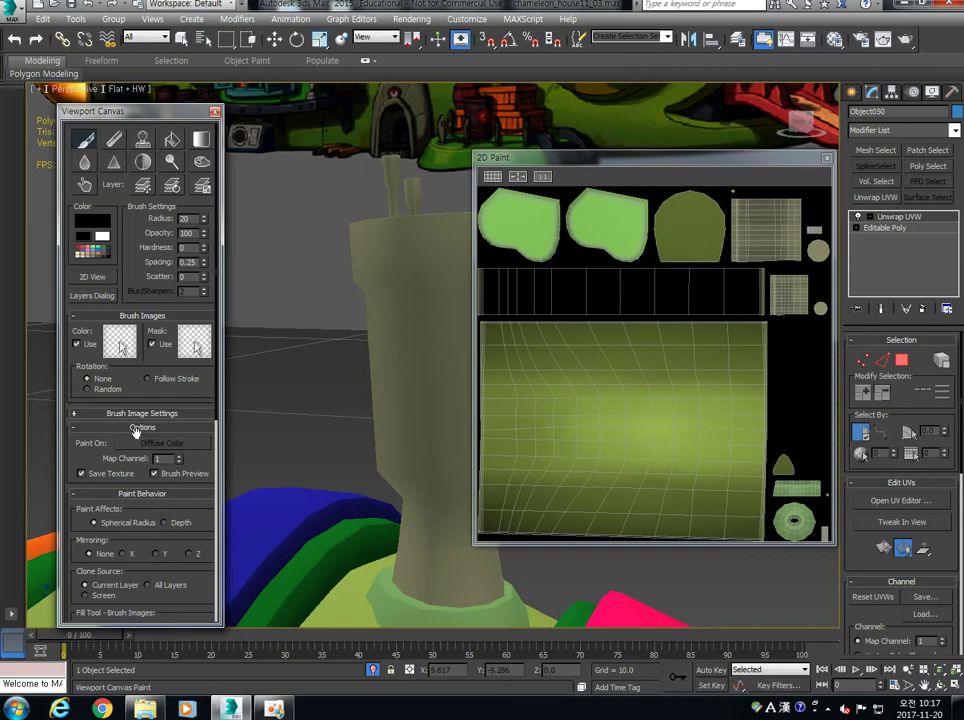
pyautogui.click(119, 428)
pyautogui.click(108, 442)
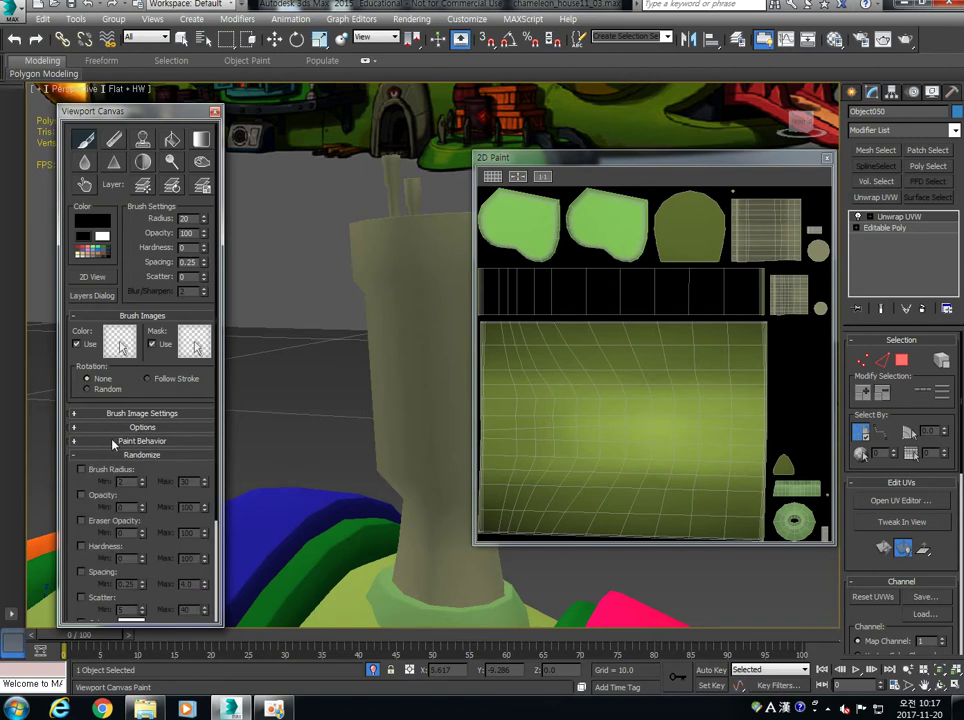
pyautogui.click(103, 455)
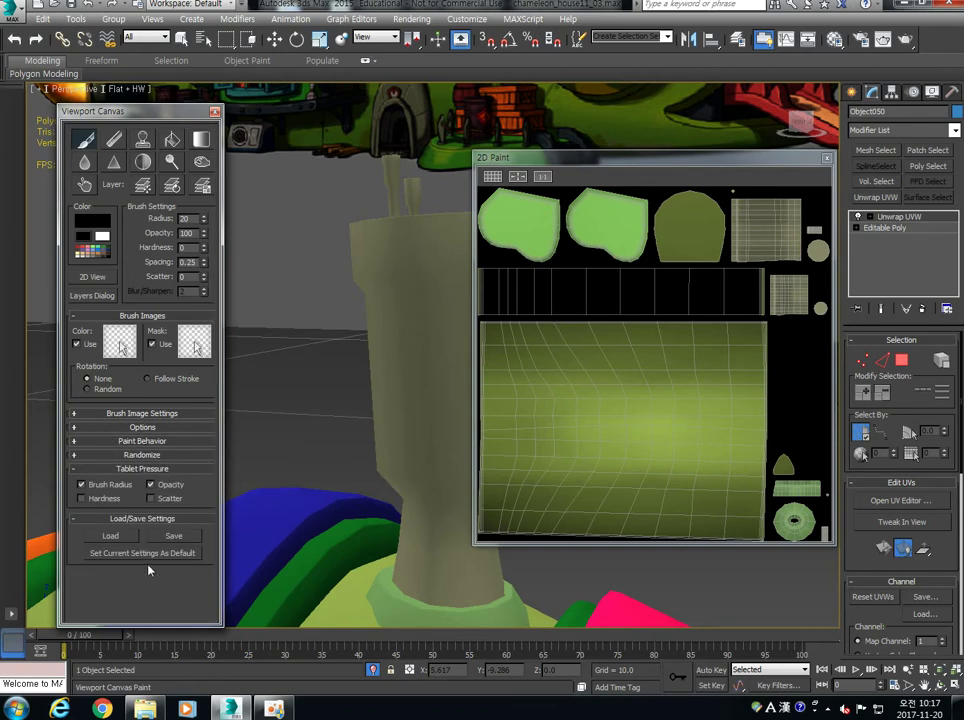
pyautogui.click(119, 416)
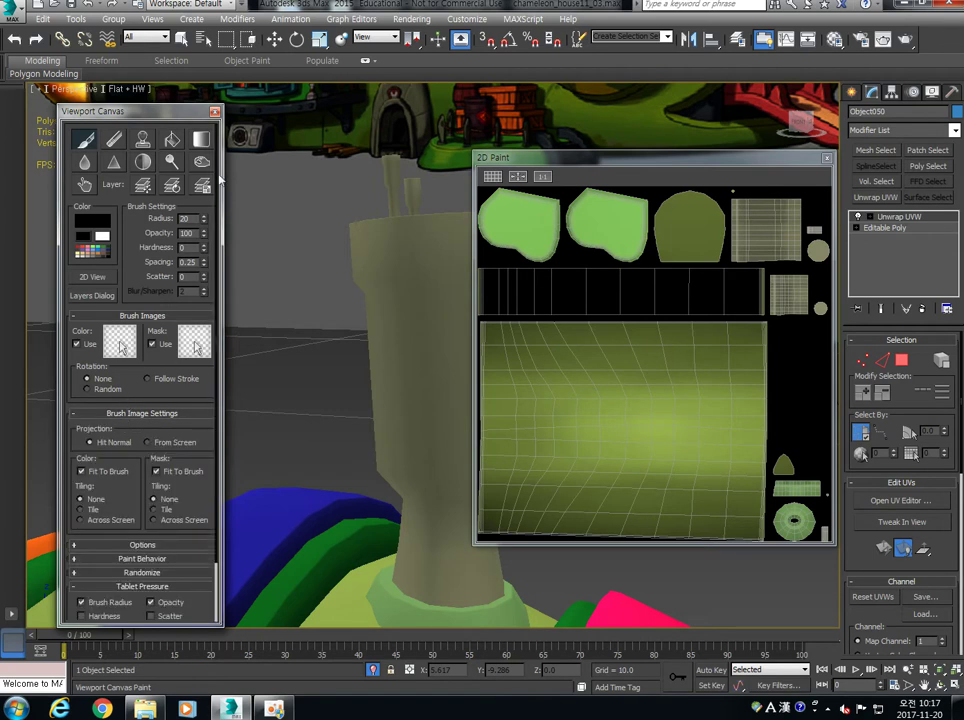
# Step: Close the 2D paint view of the texture and make the Paint brush active again
pyautogui.click(86, 163)
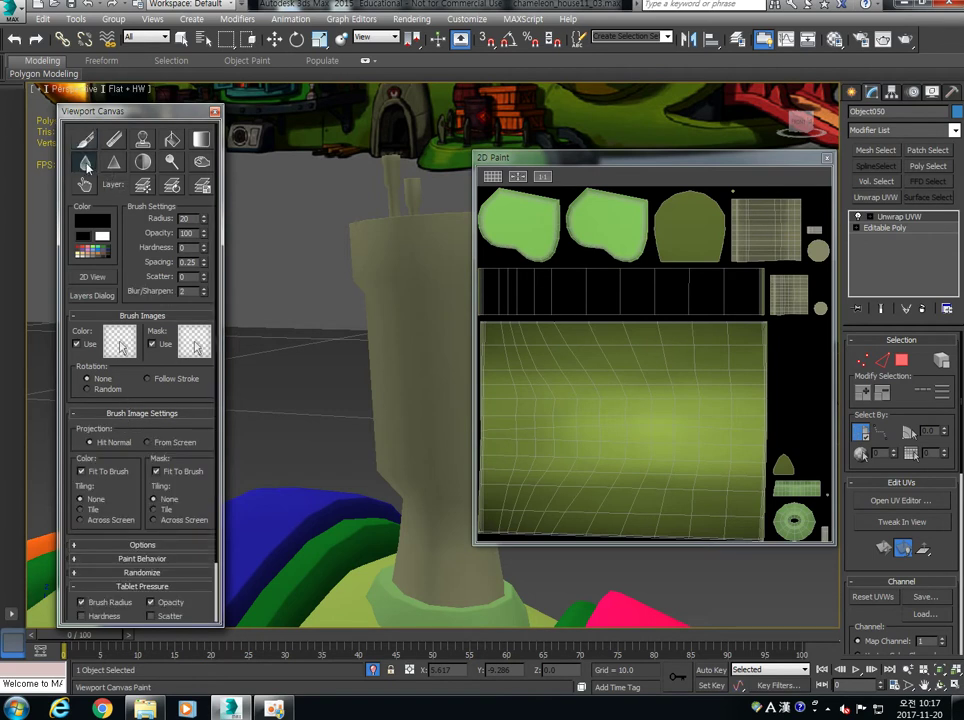
pyautogui.click(95, 278)
pyautogui.click(86, 141)
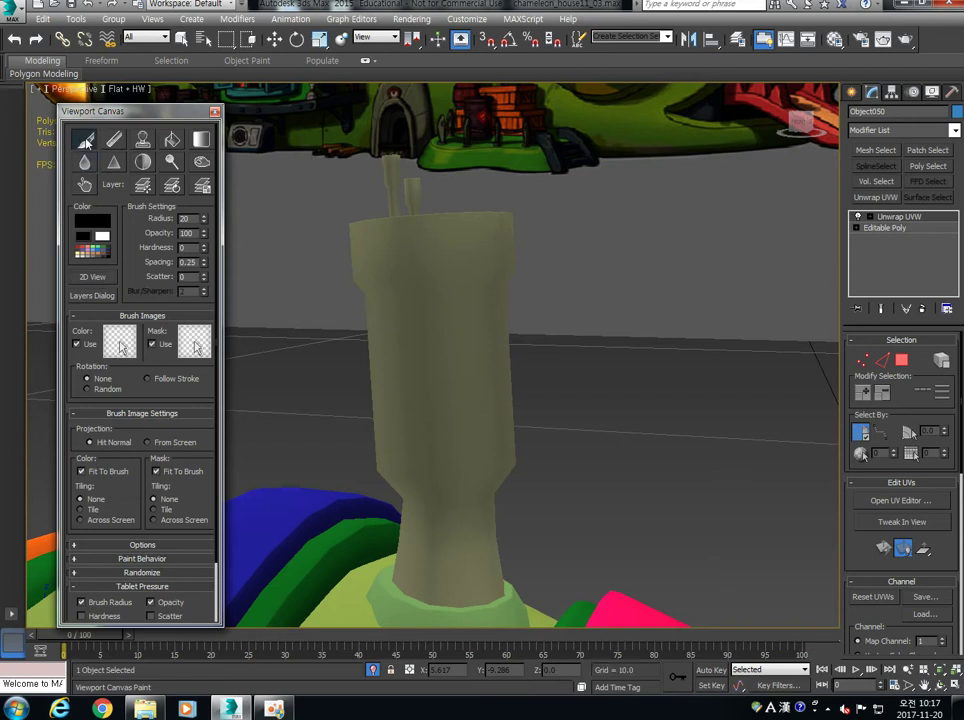
# Step: Add a new paint layer above the Background layer and move the Layers dialog clear of the chimney
pyautogui.click(86, 297)
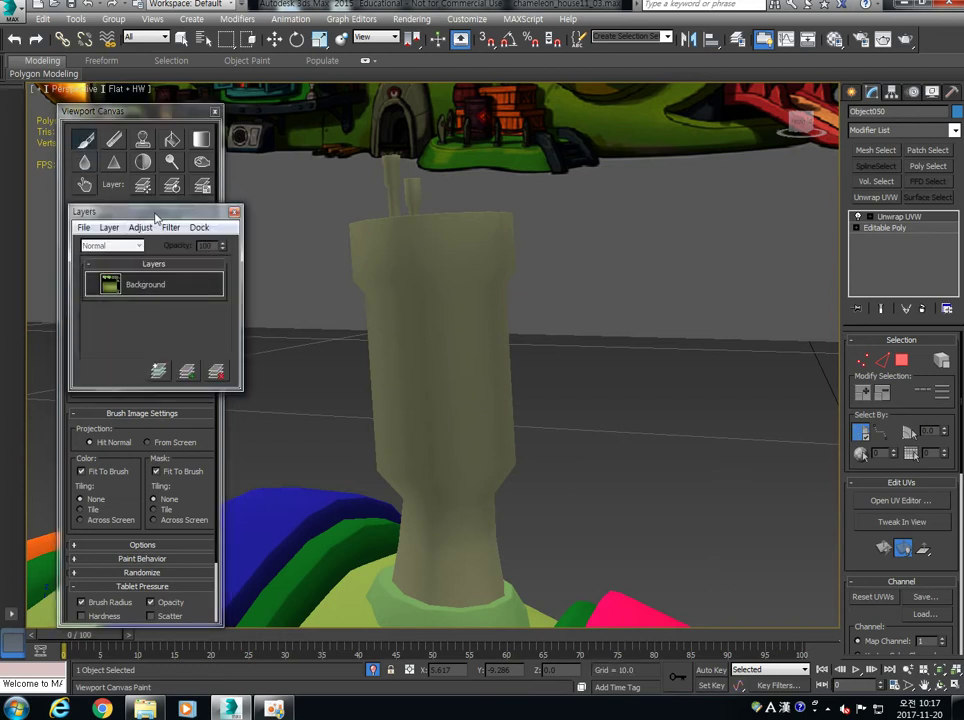
pyautogui.moveTo(155, 215); pyautogui.dragTo(308, 224)
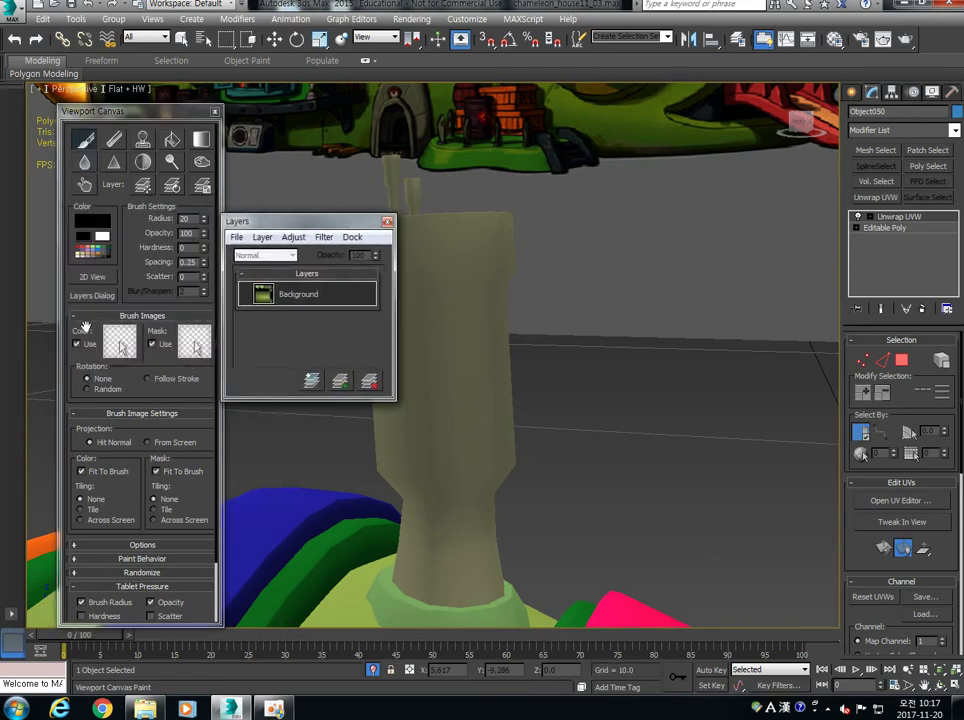
pyautogui.click(346, 384)
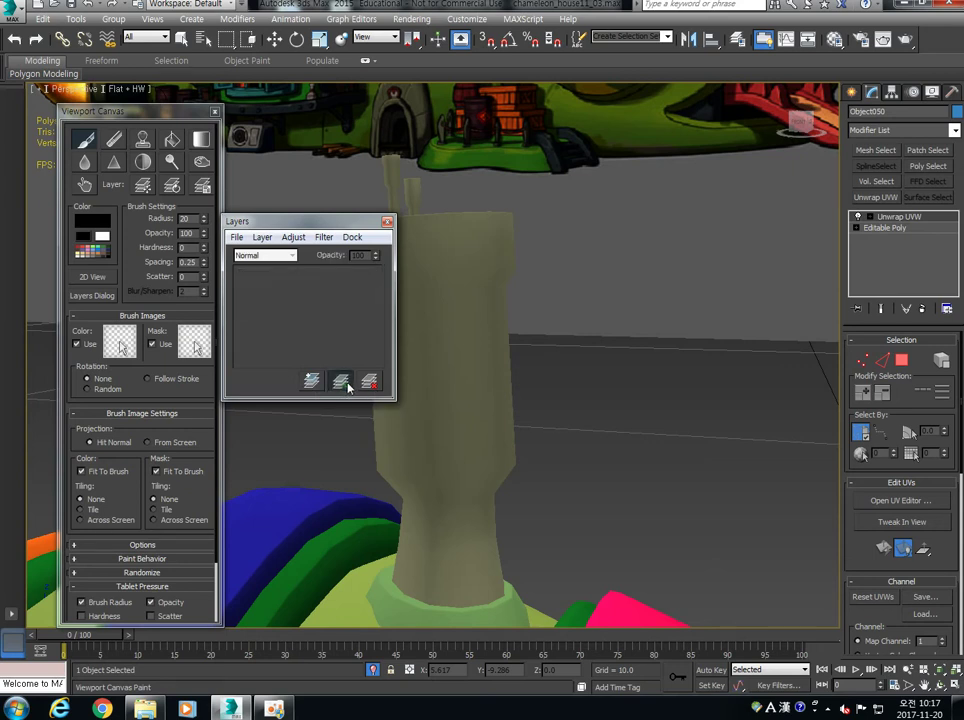
pyautogui.moveTo(317, 224)
pyautogui.mouseDown()
pyautogui.moveTo(167, 212)
pyautogui.moveTo(637, 225)
pyautogui.mouseUp()
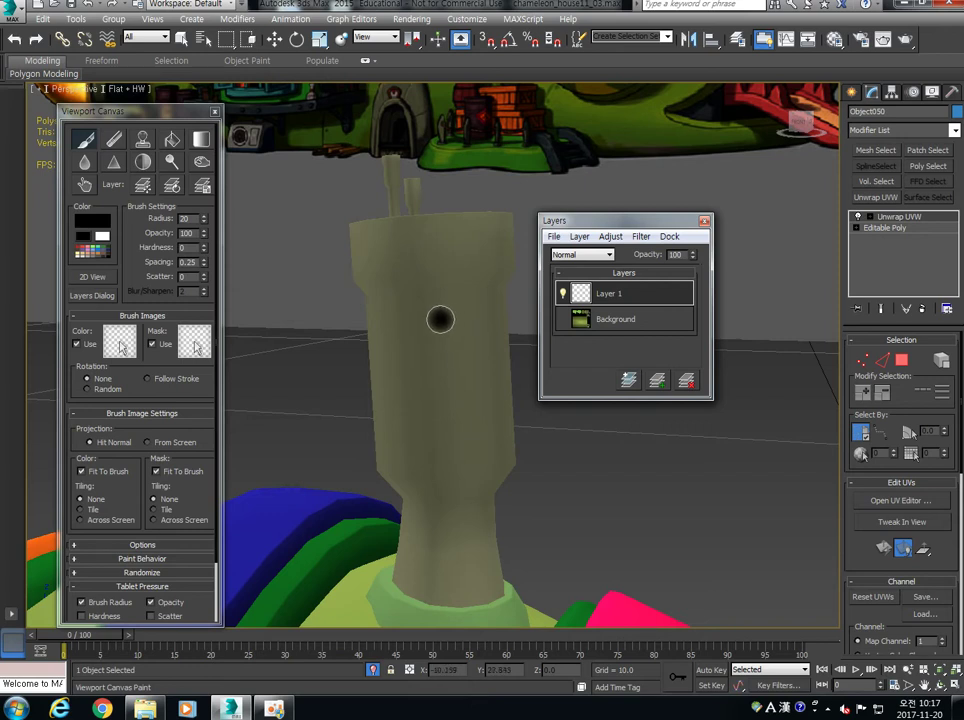
# Step: Paint black round spots on the front of the tall chimney on Layer 1 with the radius 20 brush
pyautogui.click(440, 320)
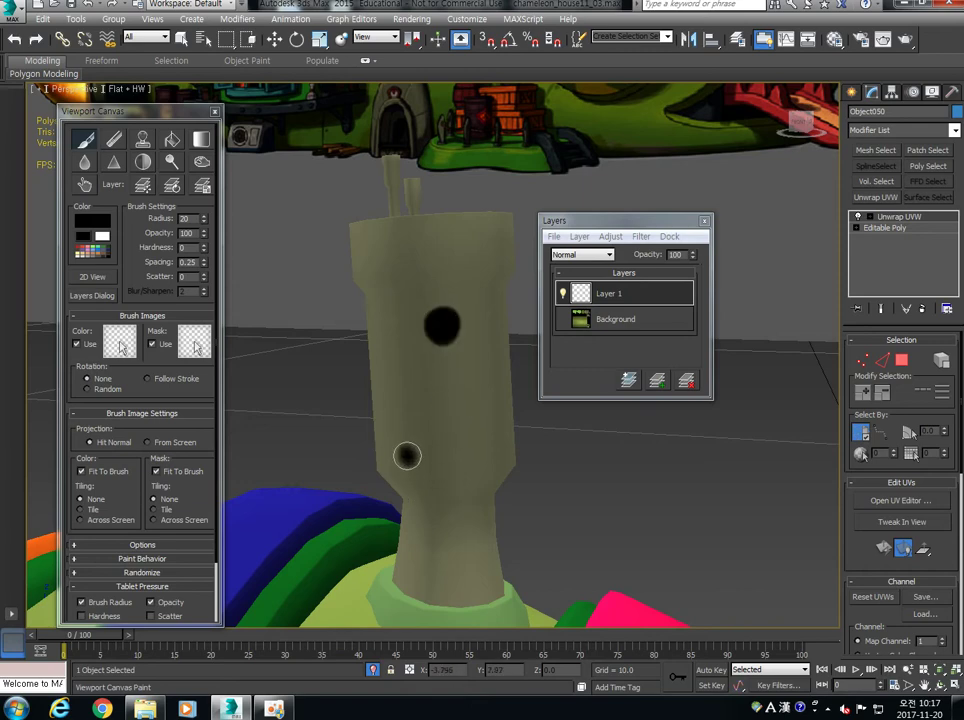
pyautogui.scroll(-6, 412, 347)
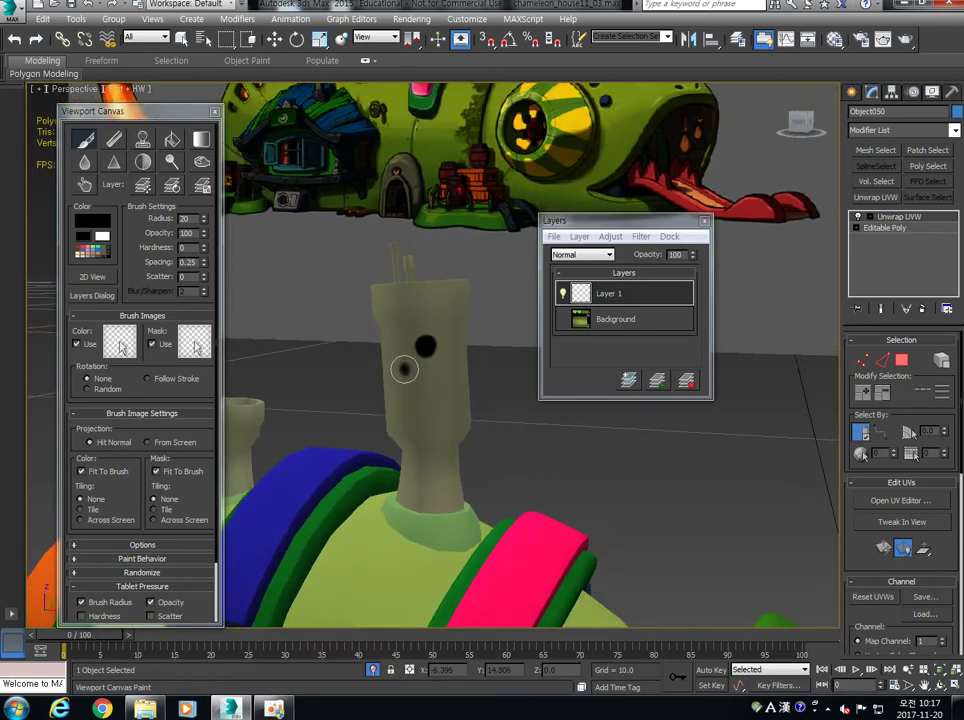
pyautogui.moveTo(431, 328); pyautogui.dragTo(422, 408, button='middle')
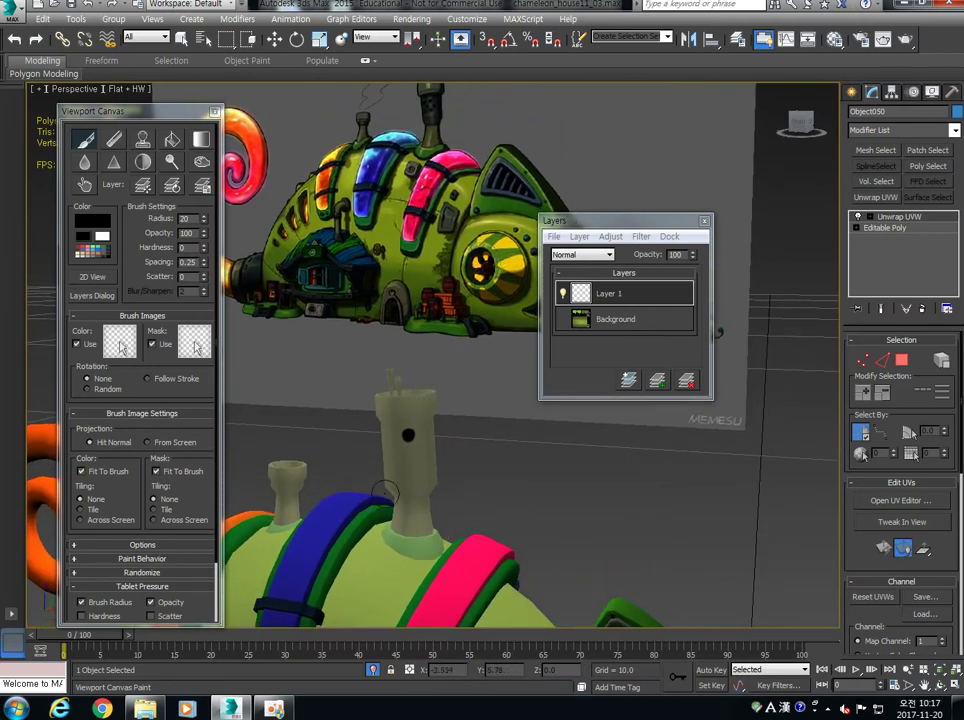
pyautogui.scroll(5, 395, 478)
pyautogui.scroll(1, 396, 475)
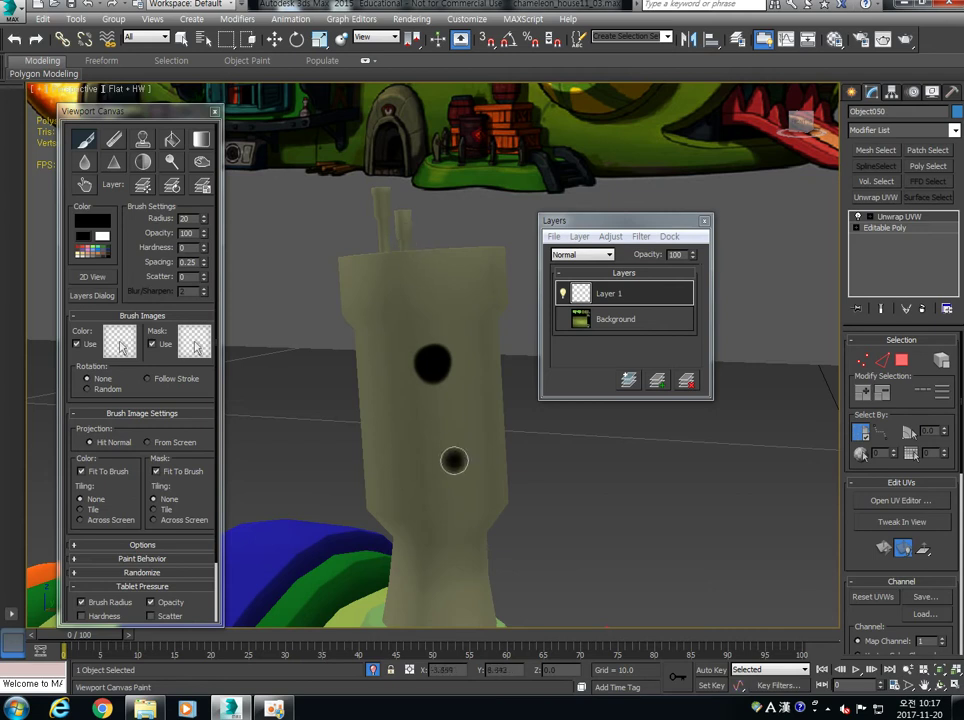
pyautogui.click(466, 419)
pyautogui.moveTo(477, 427); pyautogui.dragTo(469, 409)
pyautogui.moveTo(447, 470)
pyautogui.mouseDown()
pyautogui.moveTo(441, 493)
pyautogui.moveTo(437, 478)
pyautogui.mouseUp()
pyautogui.moveTo(368, 362)
pyautogui.mouseDown()
pyautogui.moveTo(374, 383)
pyautogui.moveTo(374, 350)
pyautogui.moveTo(389, 376)
pyautogui.mouseUp()
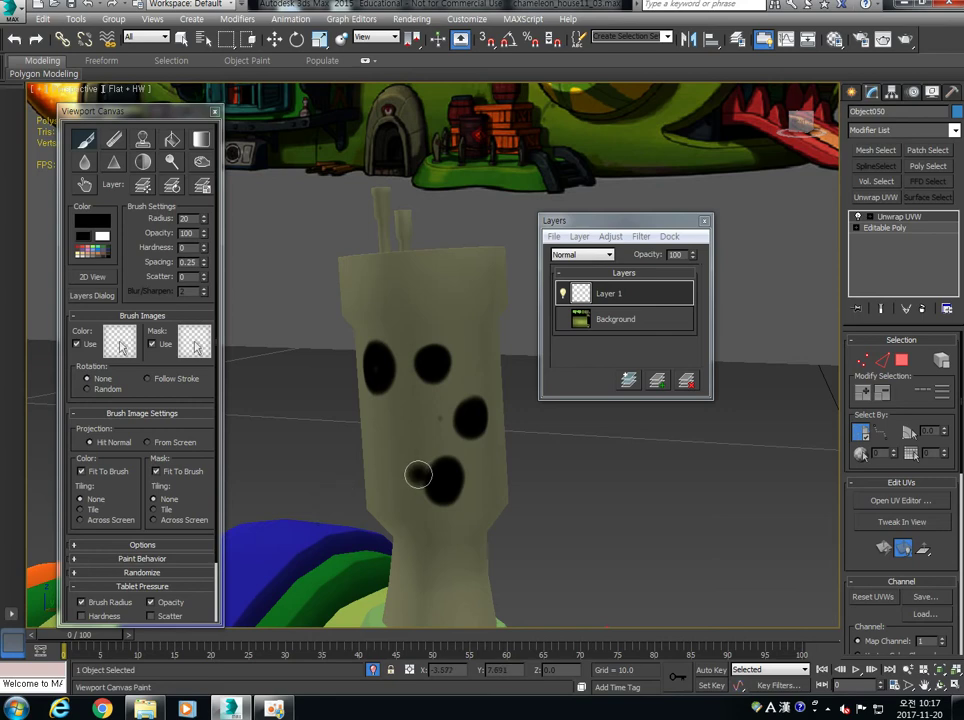
pyautogui.click(447, 437)
# Step: Continue the black spots around the sides of the tall chimney on Layer 1
pyautogui.keyDown('alt'); pyautogui.moveTo(448, 436); pyautogui.dragTo(438, 455, button='middle'); pyautogui.keyUp('alt')
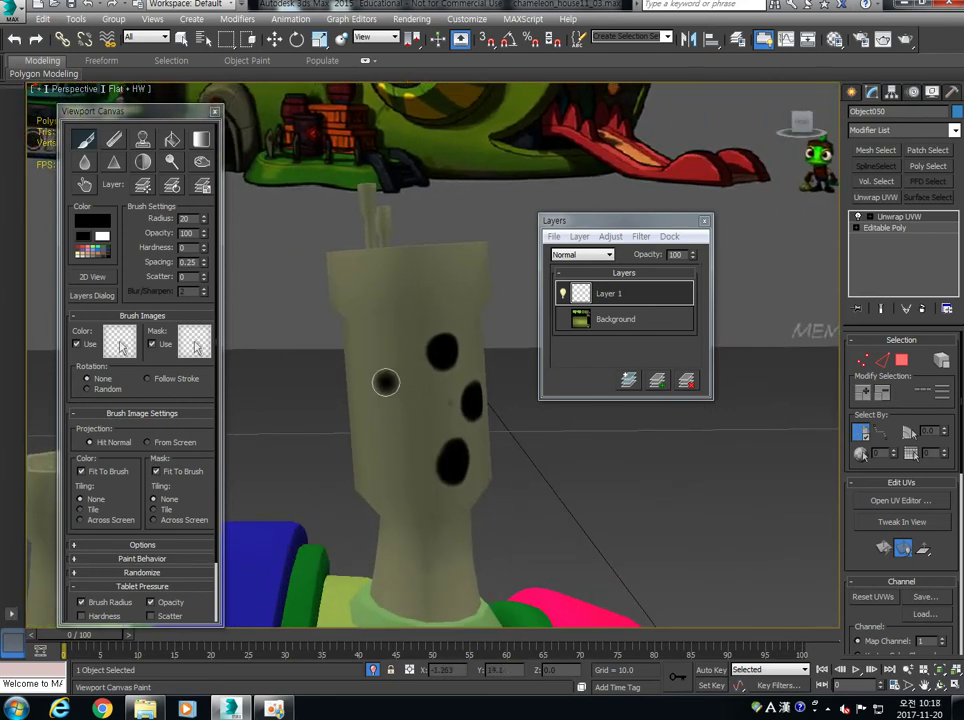
pyautogui.moveTo(405, 406)
pyautogui.mouseDown()
pyautogui.moveTo(409, 420)
pyautogui.moveTo(411, 407)
pyautogui.mouseUp()
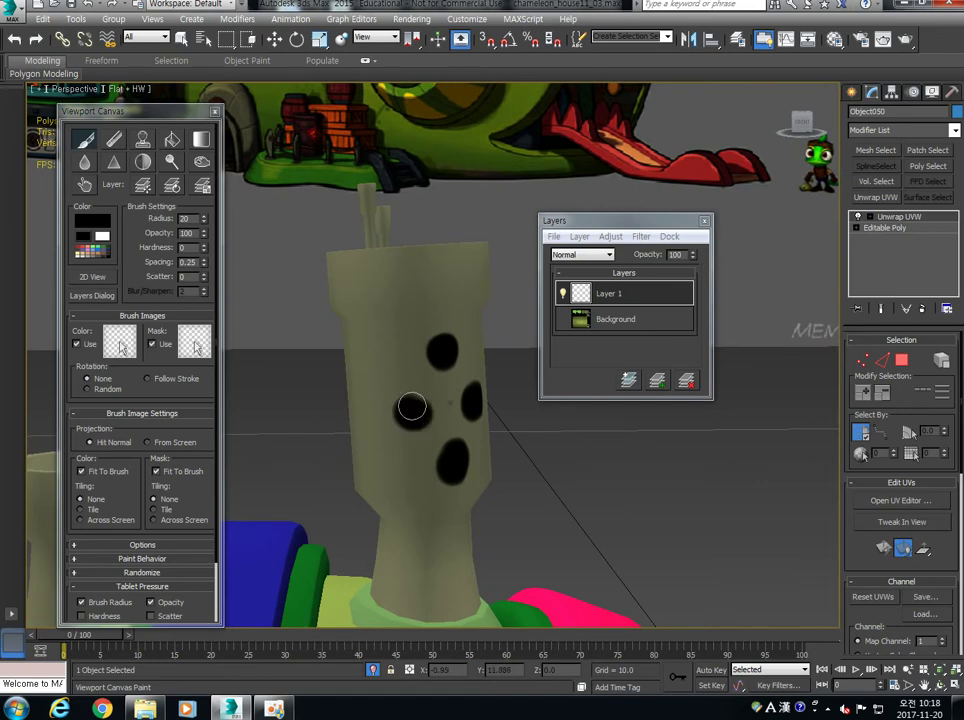
pyautogui.keyDown('alt'); pyautogui.moveTo(405, 456); pyautogui.dragTo(409, 439, button='middle'); pyautogui.keyUp('alt')
pyautogui.moveTo(369, 361)
pyautogui.mouseDown()
pyautogui.moveTo(361, 344)
pyautogui.moveTo(344, 346)
pyautogui.moveTo(350, 352)
pyautogui.mouseUp()
pyautogui.moveTo(365, 432)
pyautogui.mouseDown()
pyautogui.moveTo(353, 453)
pyautogui.moveTo(369, 443)
pyautogui.moveTo(356, 436)
pyautogui.mouseUp()
pyautogui.keyDown('alt'); pyautogui.moveTo(400, 450); pyautogui.dragTo(420, 470, button='middle'); pyautogui.keyUp('alt')
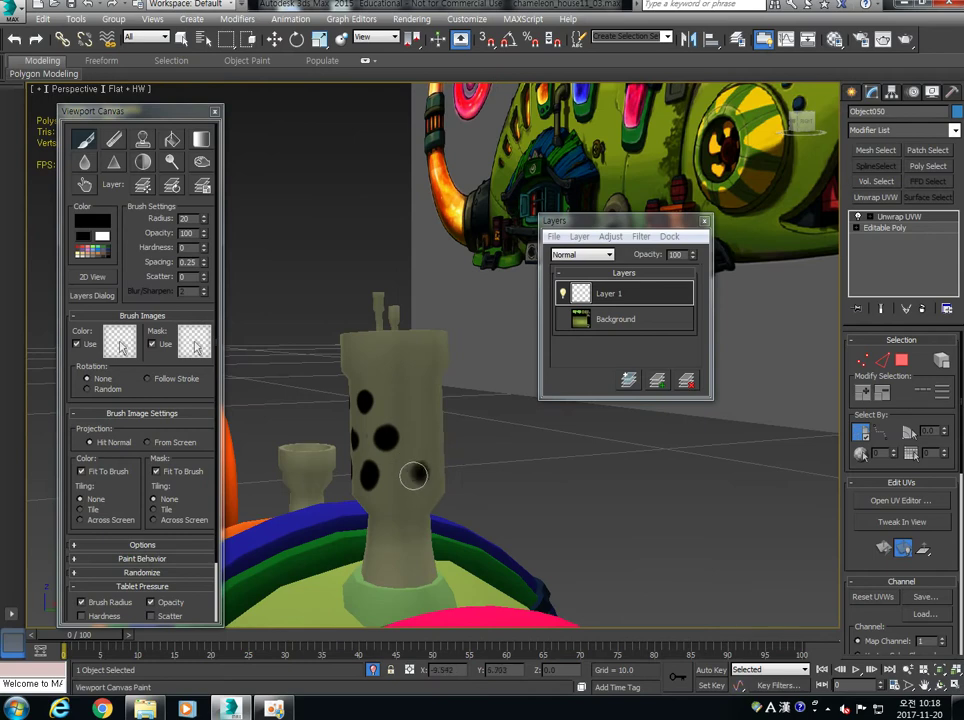
pyautogui.moveTo(417, 477); pyautogui.dragTo(418, 480)
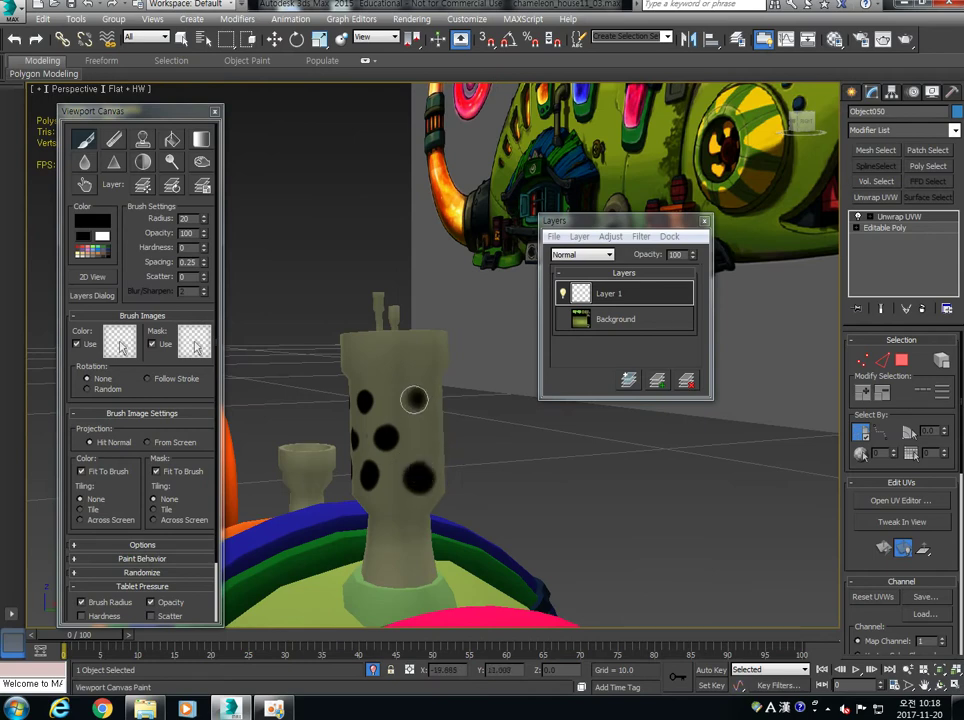
# Step: Paint the remaining black spots on the back and far side of the tall chimney, completing the pattern all around
pyautogui.moveTo(420, 404)
pyautogui.keyDown('alt'); pyautogui.mouseDown(button='middle')
pyautogui.moveTo(429, 445)
pyautogui.moveTo(336, 452)
pyautogui.mouseUp(button='middle'); pyautogui.keyUp('alt')
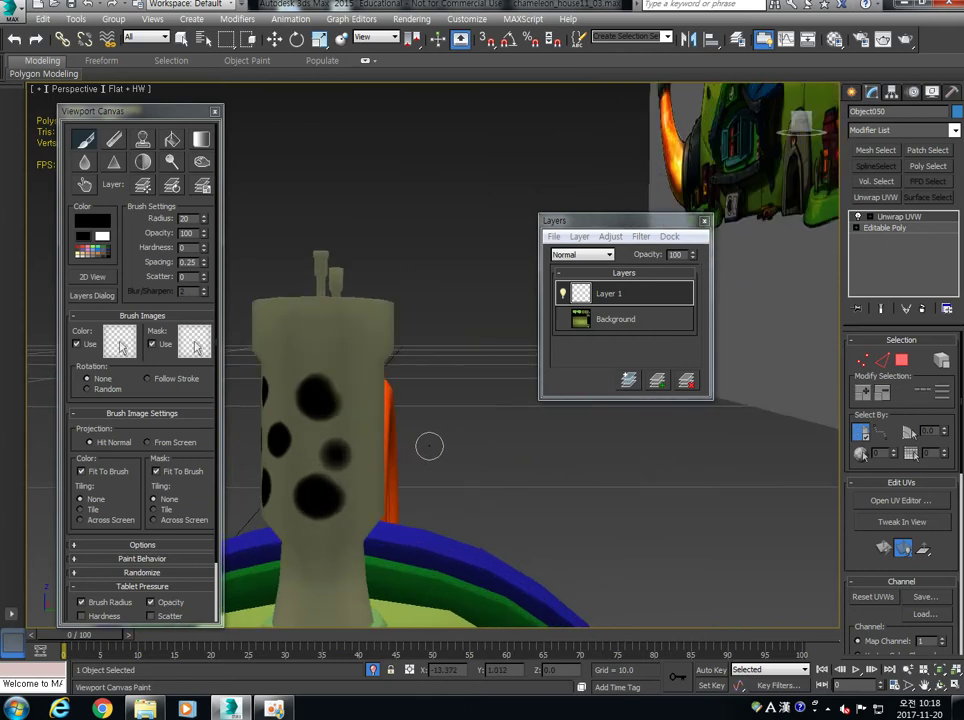
pyautogui.keyDown('alt'); pyautogui.moveTo(383, 483); pyautogui.dragTo(422, 473, button='middle'); pyautogui.keyUp('alt')
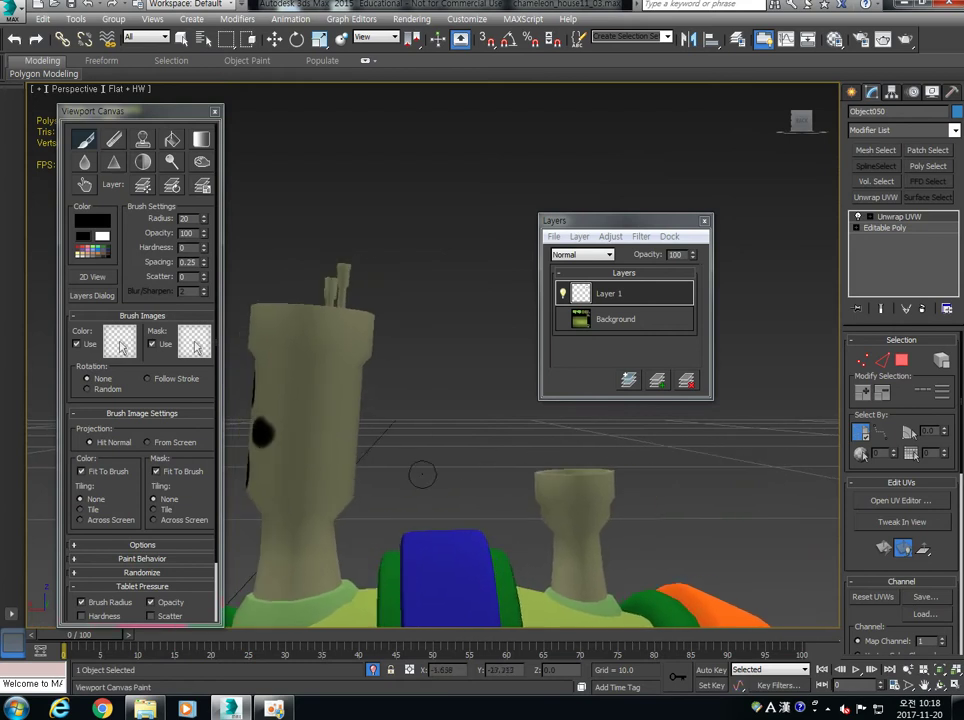
pyautogui.click(308, 474)
pyautogui.moveTo(320, 394); pyautogui.dragTo(312, 392)
pyautogui.keyDown('alt'); pyautogui.moveTo(366, 448); pyautogui.dragTo(362, 448, button='middle'); pyautogui.keyUp('alt')
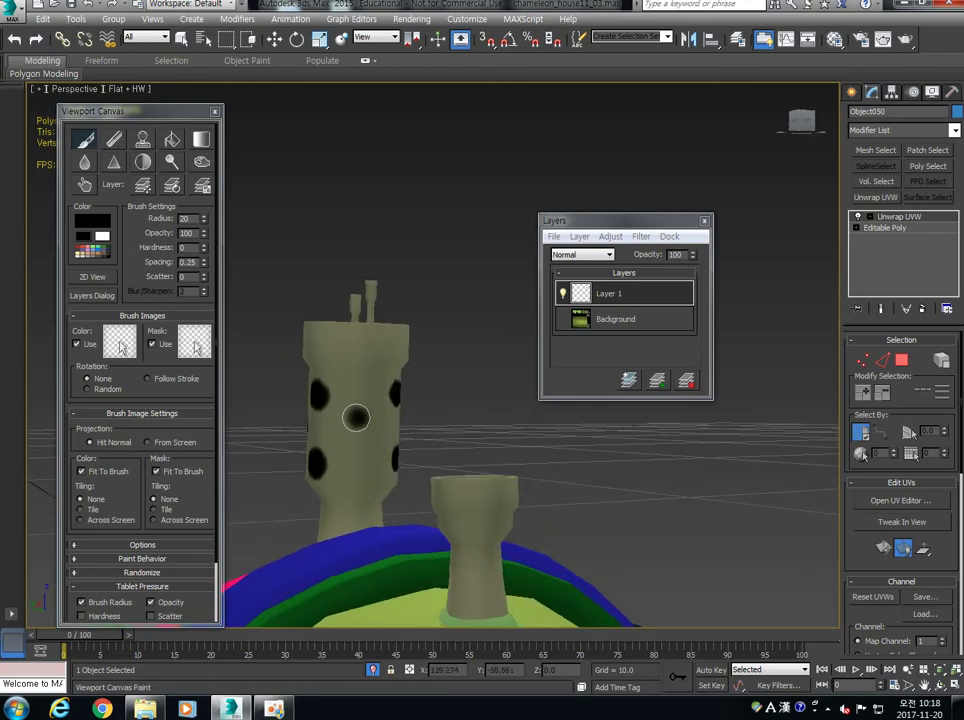
pyautogui.click(362, 420)
pyautogui.moveTo(366, 450)
pyautogui.keyDown('alt'); pyautogui.mouseDown(button='middle')
pyautogui.moveTo(520, 460)
pyautogui.moveTo(499, 460)
pyautogui.moveTo(421, 361)
pyautogui.mouseUp(button='middle'); pyautogui.keyUp('alt')
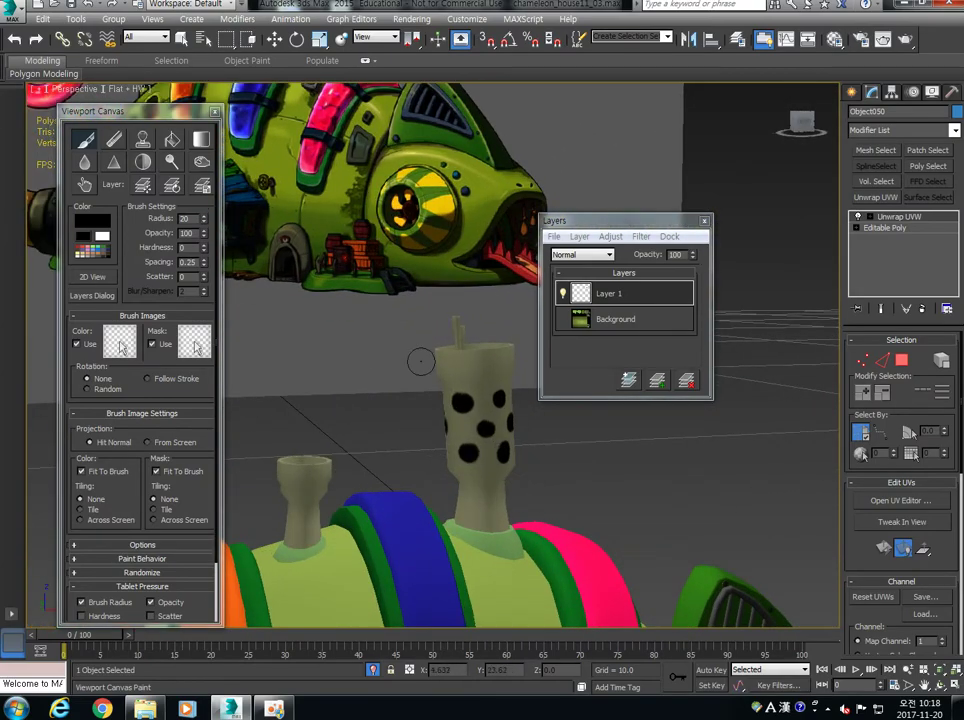
# Step: End the Viewport Canvas painting and save the layered texture as a PSD file named body on the desktop
pyautogui.click(274, 40)
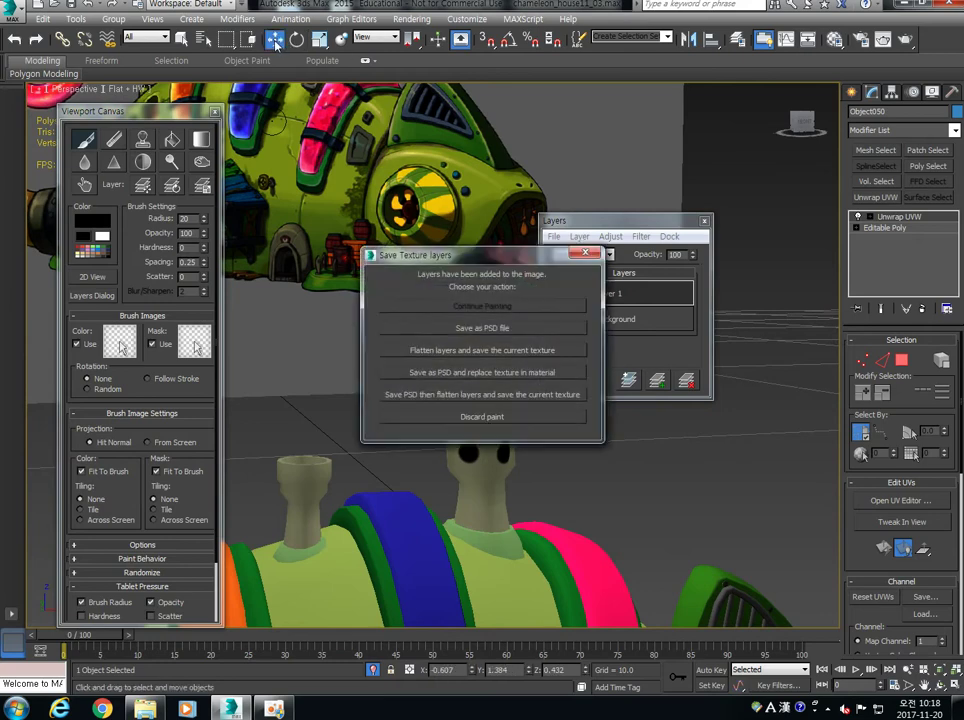
pyautogui.click(505, 327)
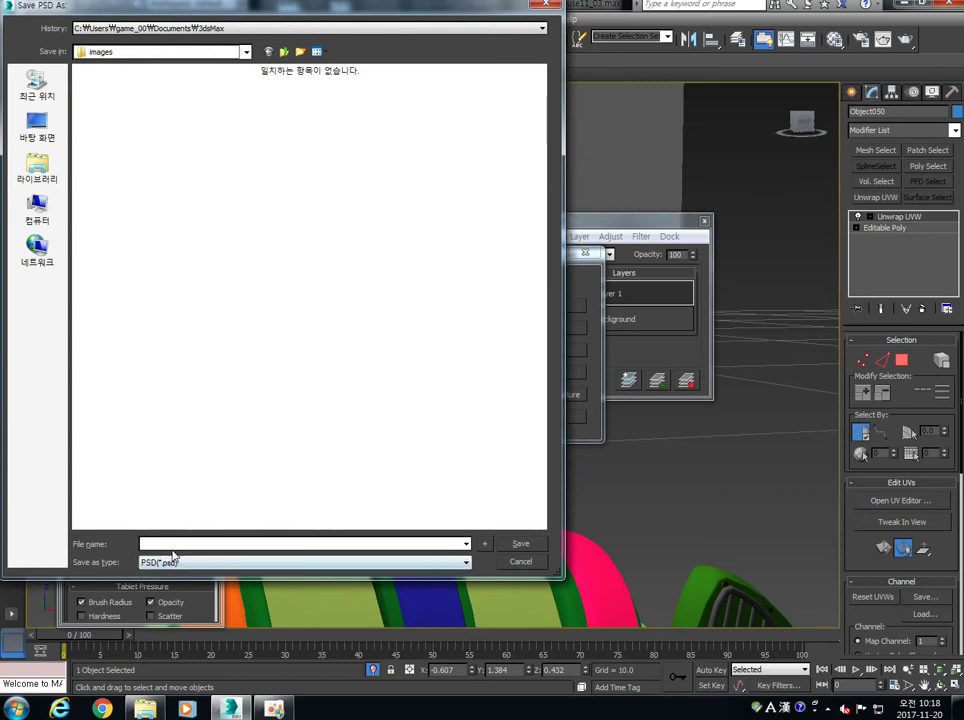
pyautogui.click(44, 136)
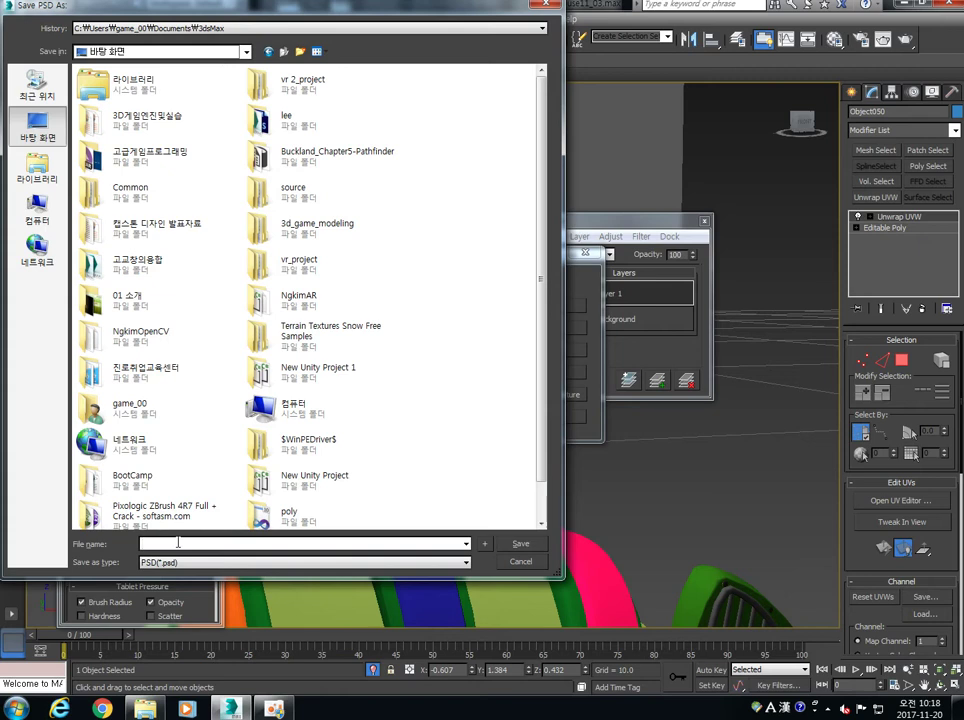
pyautogui.write('body')
pyautogui.press('Return')
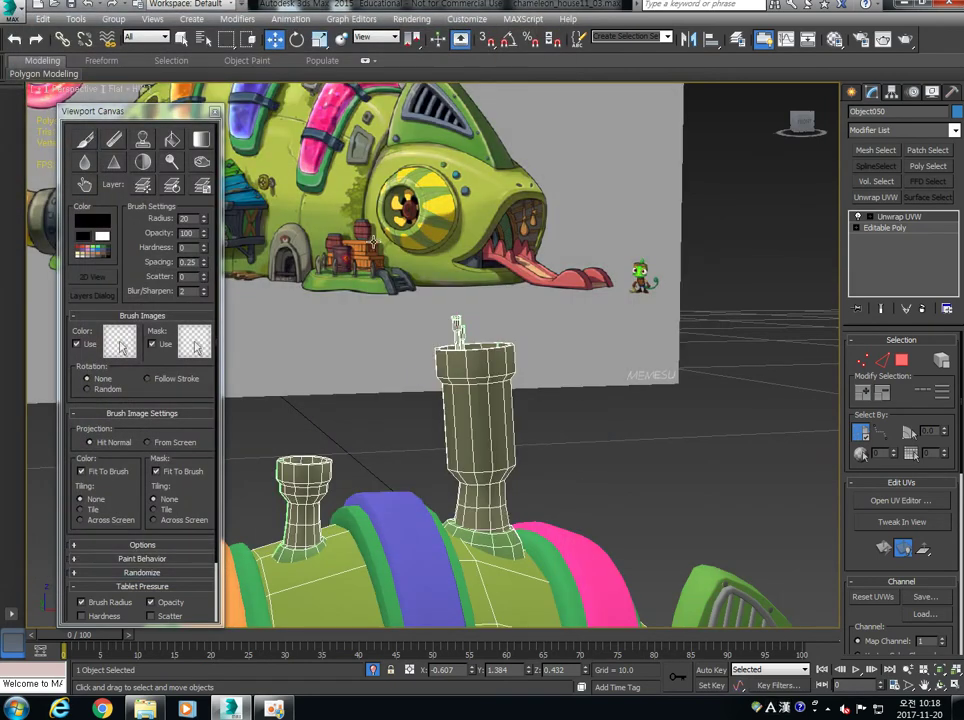
# Step: Start Adobe Photoshop CS6 for editing the saved texture
pyautogui.scroll(-10, 372, 240)
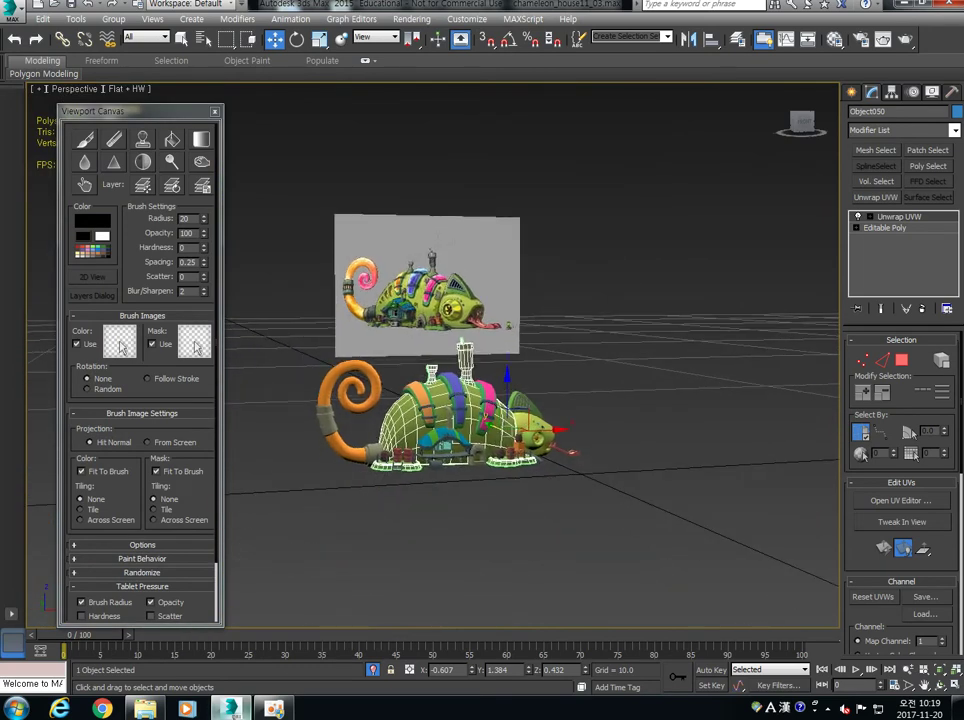
pyautogui.press('super')
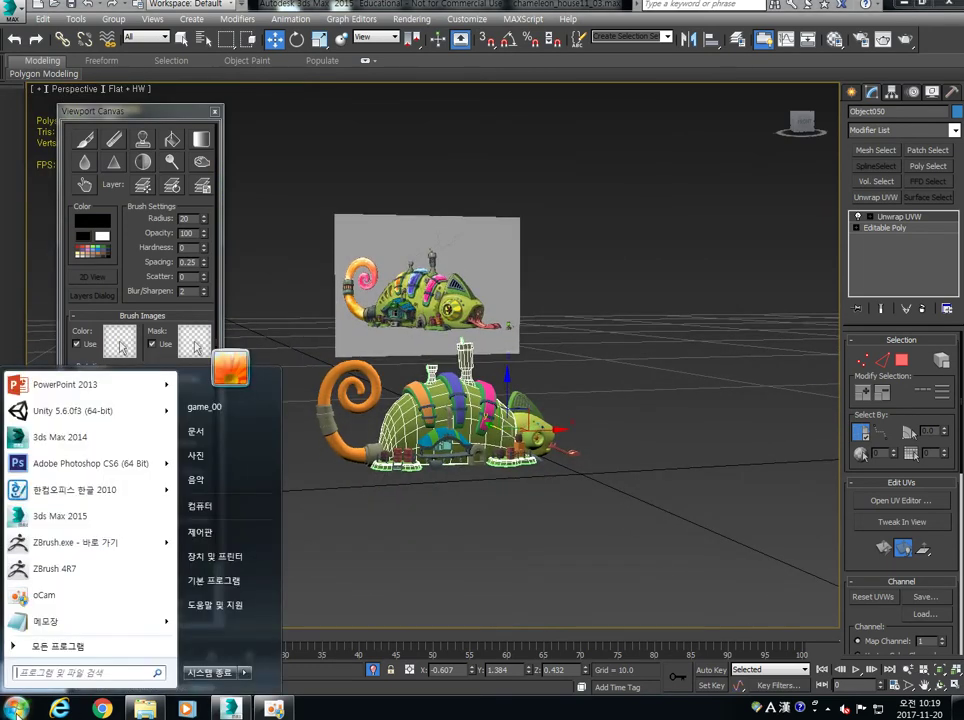
pyautogui.click(91, 487)
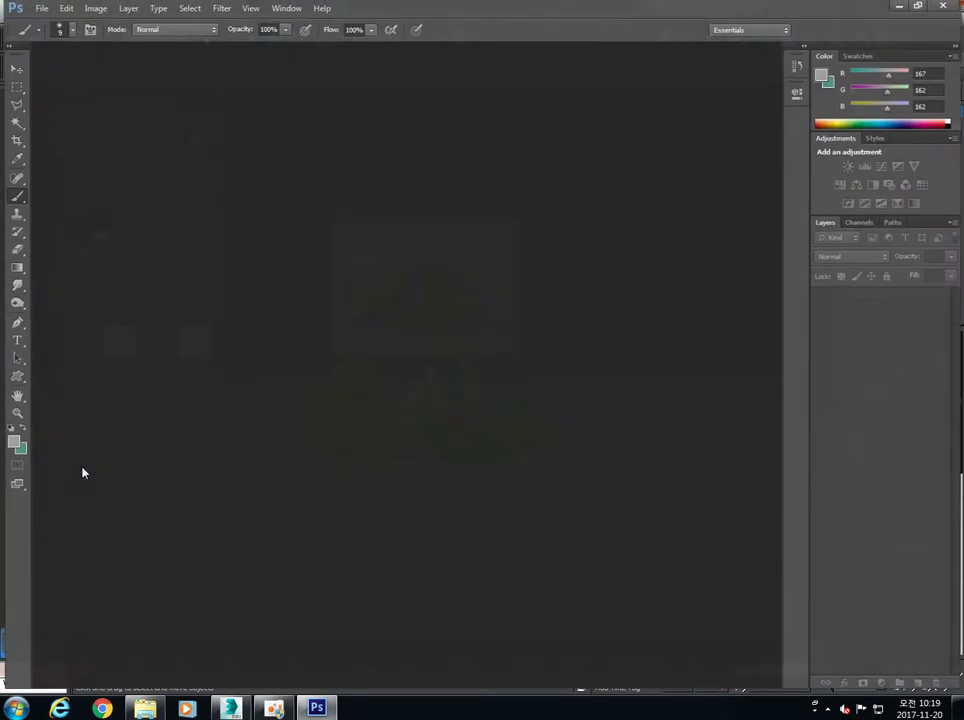
# Step: Open body.psd from the desktop in Photoshop
pyautogui.click(37, 6)
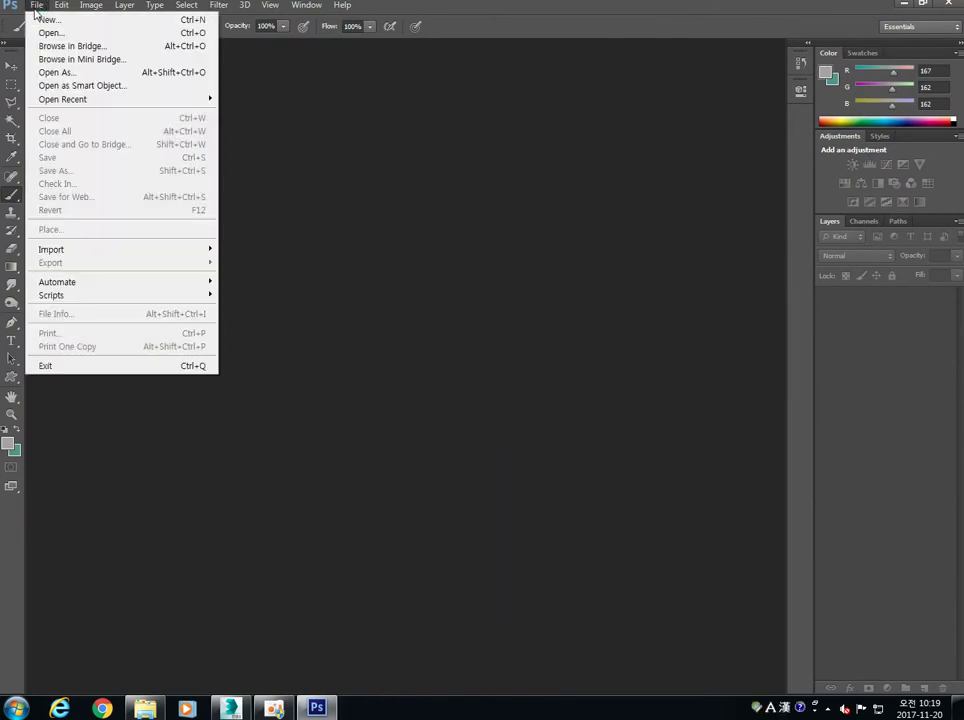
pyautogui.click(45, 32)
pyautogui.click(285, 185)
pyautogui.scroll(-10, 688, 343)
pyautogui.scroll(-3, 688, 343)
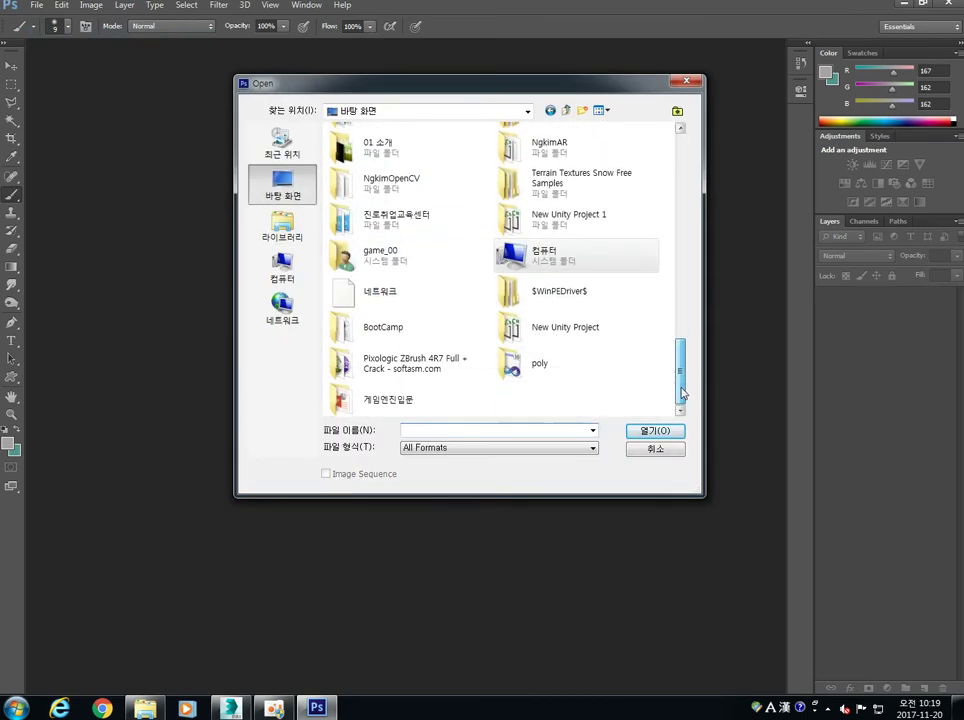
pyautogui.doubleClick(545, 368)
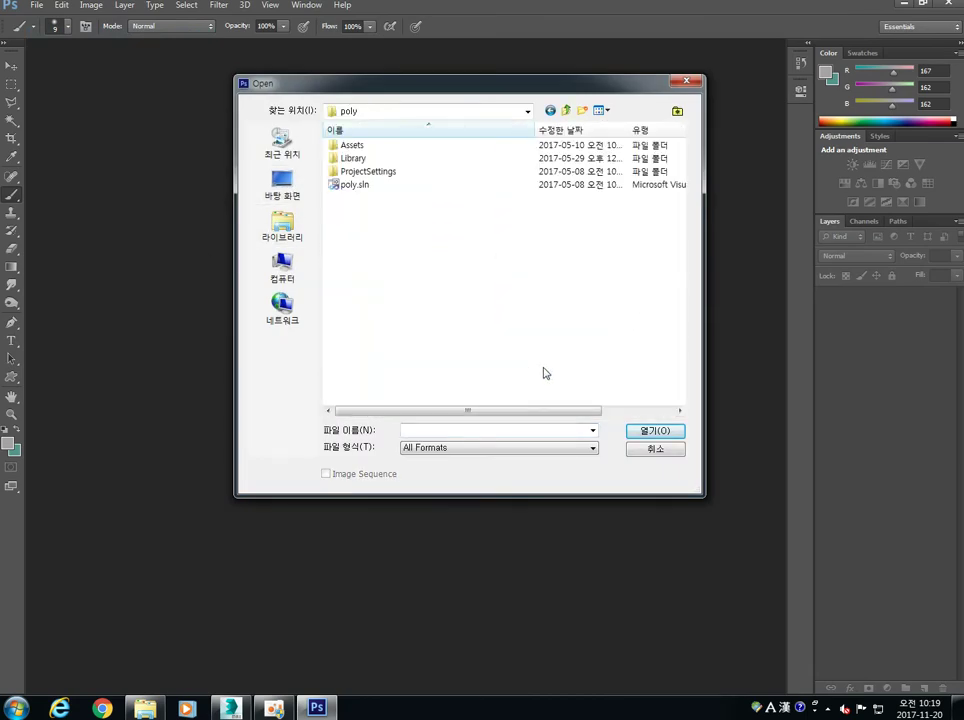
pyautogui.click(566, 111)
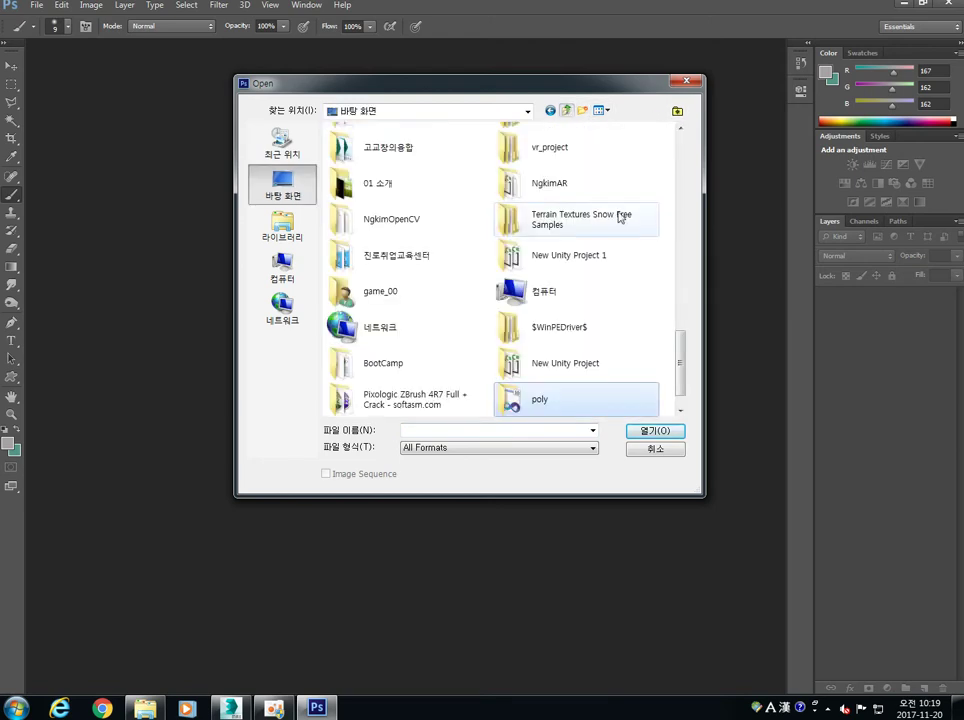
pyautogui.moveTo(680, 334); pyautogui.dragTo(682, 208)
pyautogui.click(548, 335)
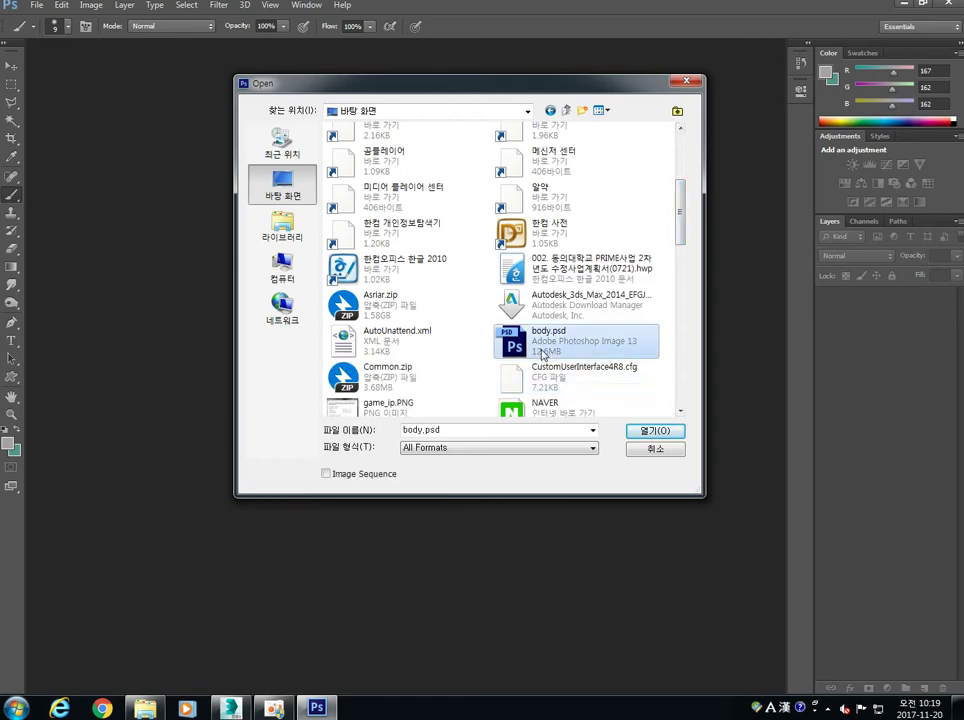
pyautogui.click(648, 431)
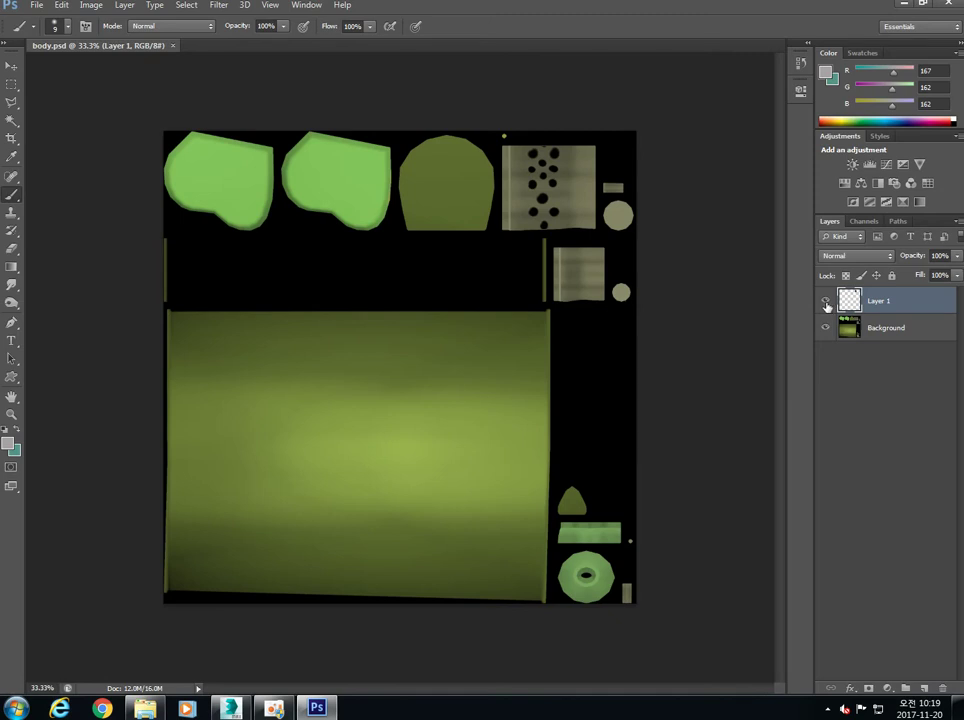
# Step: Toggle the visibility of Layer 1 repeatedly to compare the texture with and without the painted spots
pyautogui.click(826, 301)
pyautogui.click(826, 301)
pyautogui.click(826, 301)
pyautogui.click(826, 301)
pyautogui.click(826, 301)
pyautogui.click(826, 301)
# Step: Make an elliptical selection around the upper-left spot of the tall chimney texture and add a new layer above Layer 1
pyautogui.press('z')
pyautogui.moveTo(550, 188); pyautogui.dragTo(554, 197)
pyautogui.moveTo(568, 139); pyautogui.dragTo(478, 281)
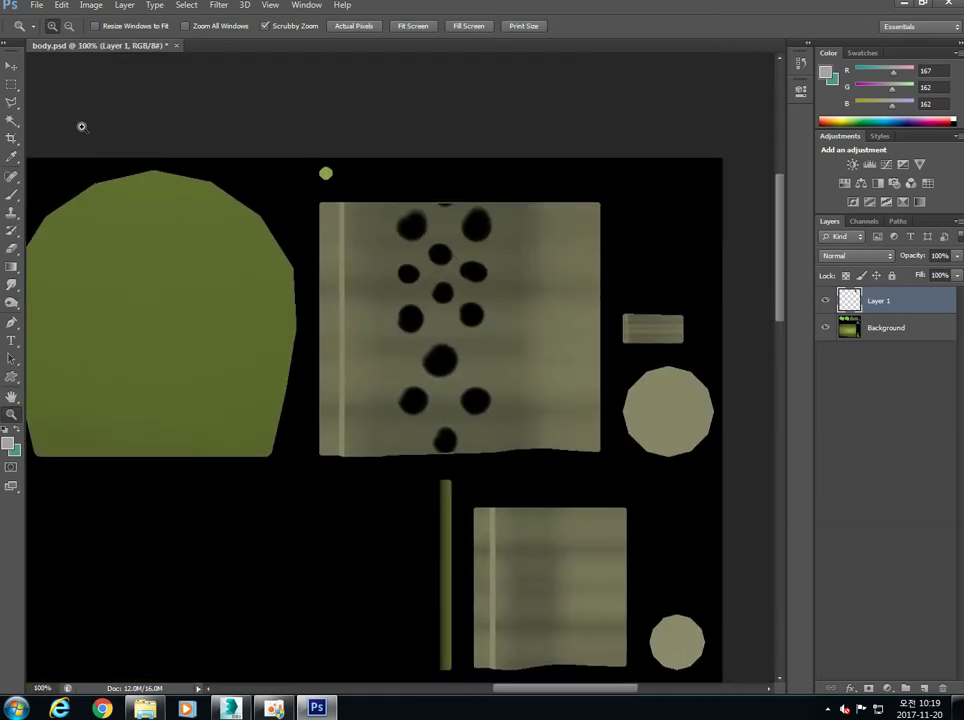
pyautogui.click(11, 88)
pyautogui.click(43, 98)
pyautogui.moveTo(403, 209); pyautogui.dragTo(412, 233)
pyautogui.click(923, 688)
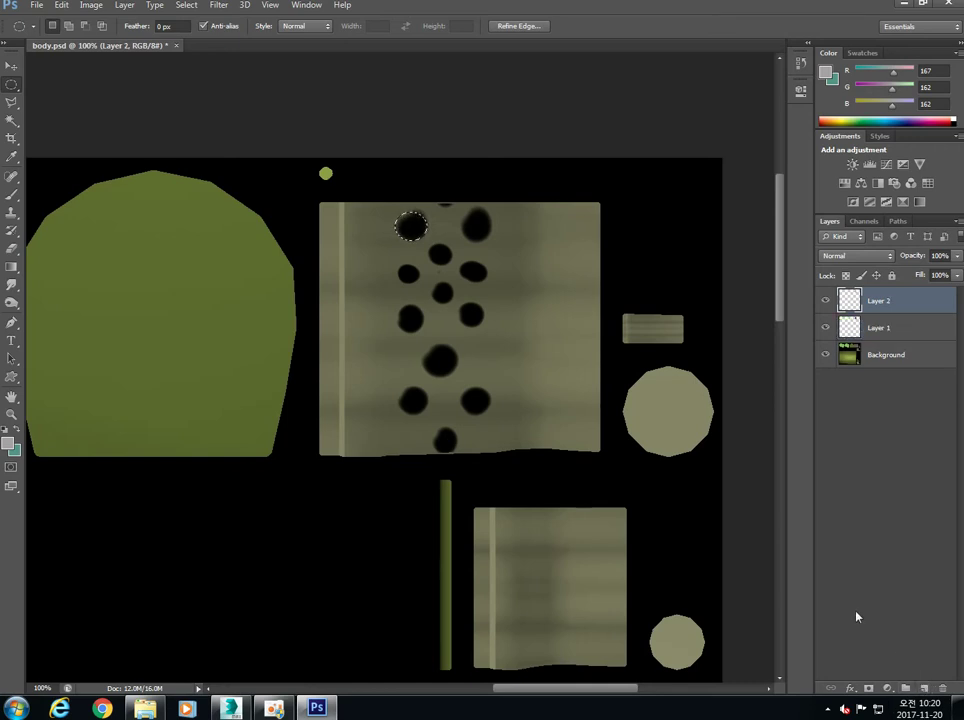
# Step: Reset the colours to default black and white, fill the circular selection with black on Layer 2 and deselect
pyautogui.click(6, 431)
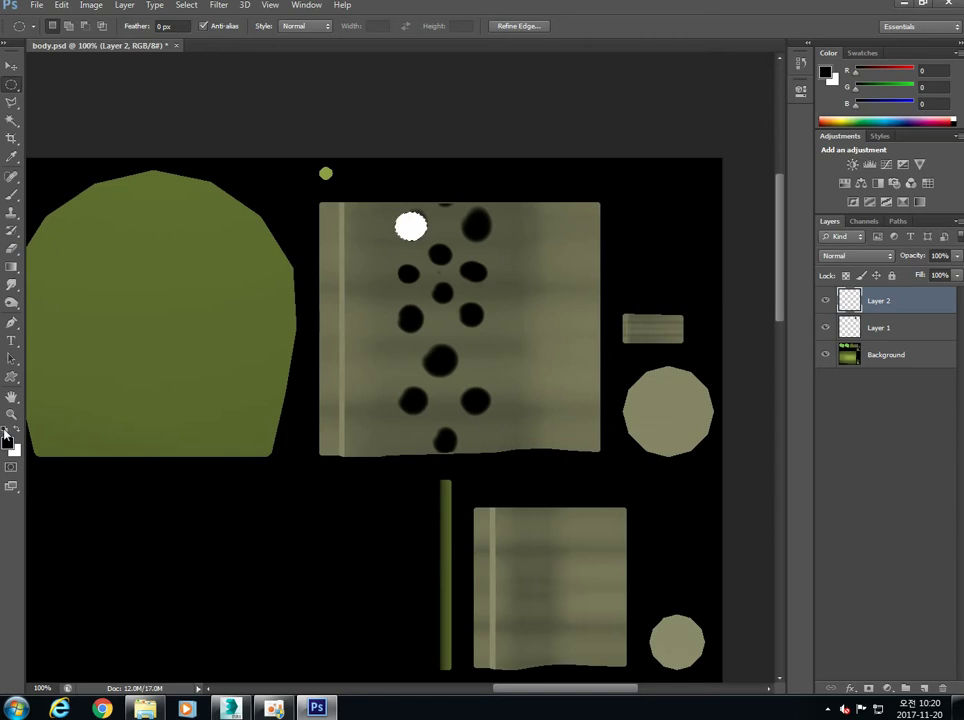
pyautogui.hotkey('alt', 'BackSpace')
pyautogui.click(79, 112)
# Step: Duplicate the black circle over each remaining hand-painted spot on the chimney texture and hide Layer 1
pyautogui.click(12, 66)
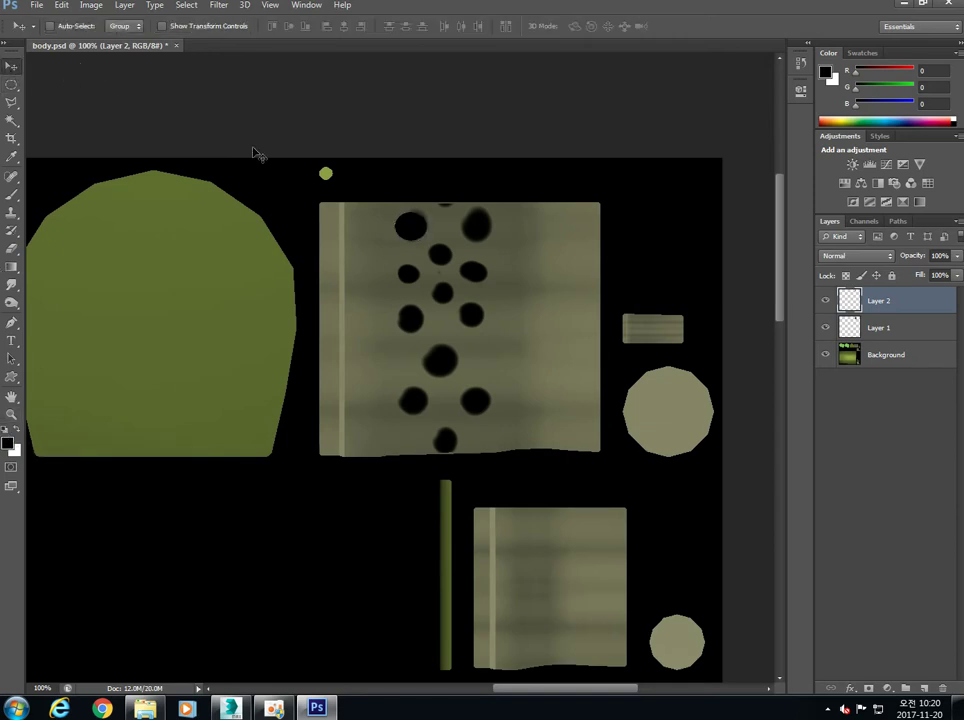
pyautogui.keyDown('alt'); pyautogui.moveTo(410, 238); pyautogui.dragTo(450, 308); pyautogui.keyUp('alt')
pyautogui.moveTo(474, 285); pyautogui.dragTo(447, 439)
pyautogui.click(825, 327)
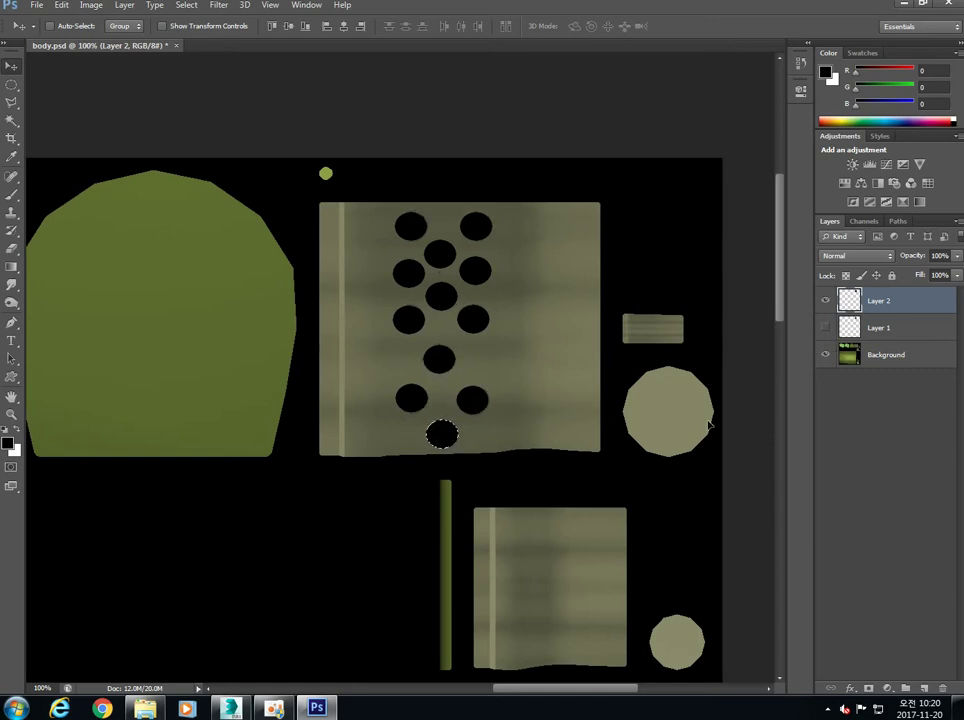
# Step: Deselect, then narrow Layer 2's group of circles to 91.67% width and shift it slightly to the right on the chimney texture
pyautogui.click(12, 85)
pyautogui.hotkey('ctrl', 'd')
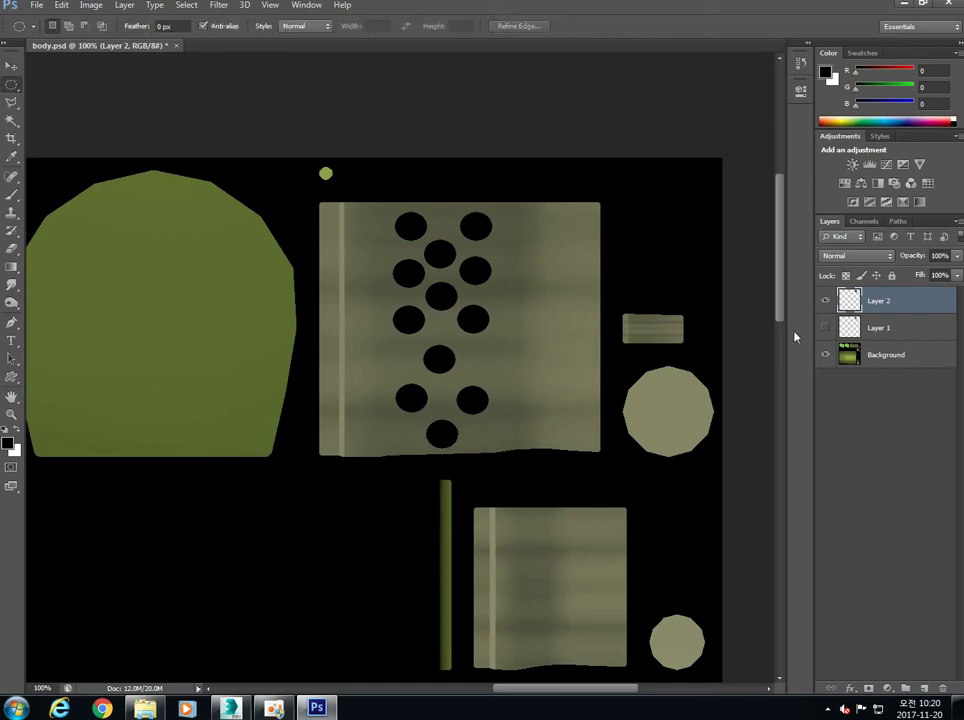
pyautogui.hotkey('ctrl', 't')
pyautogui.moveTo(493, 329); pyautogui.dragTo(483, 331)
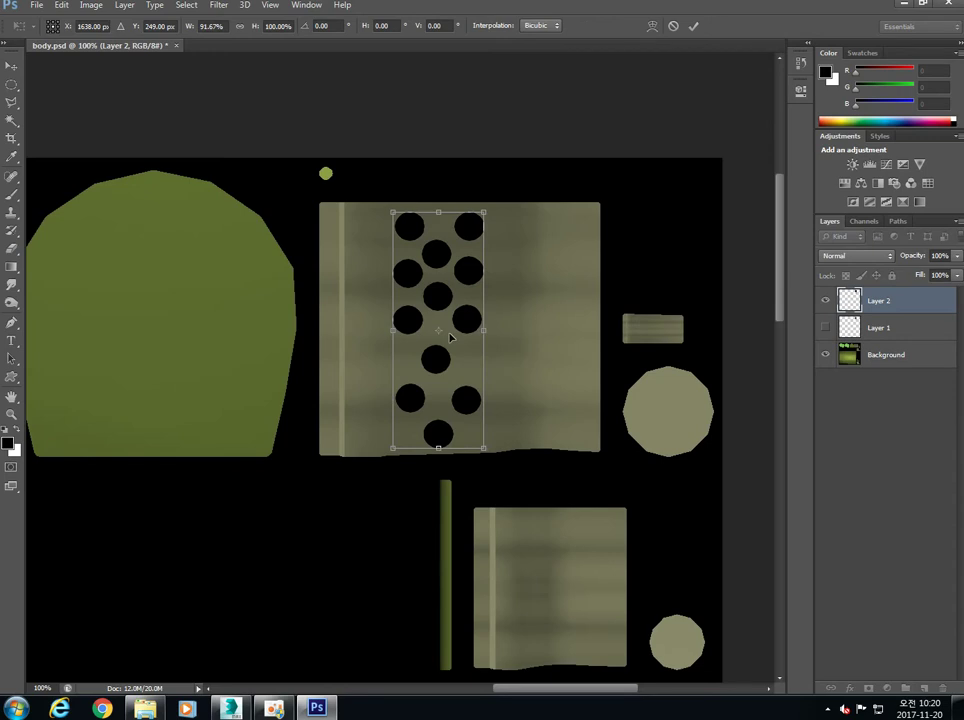
pyautogui.press('Return')
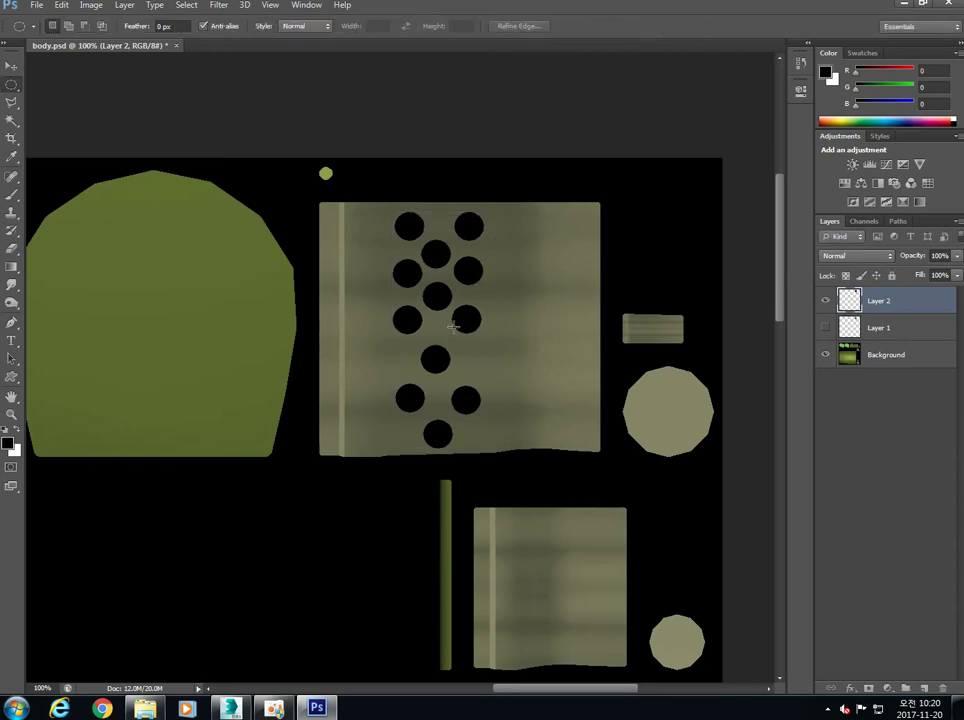
pyautogui.click(12, 65)
pyautogui.moveTo(451, 320); pyautogui.dragTo(457, 318)
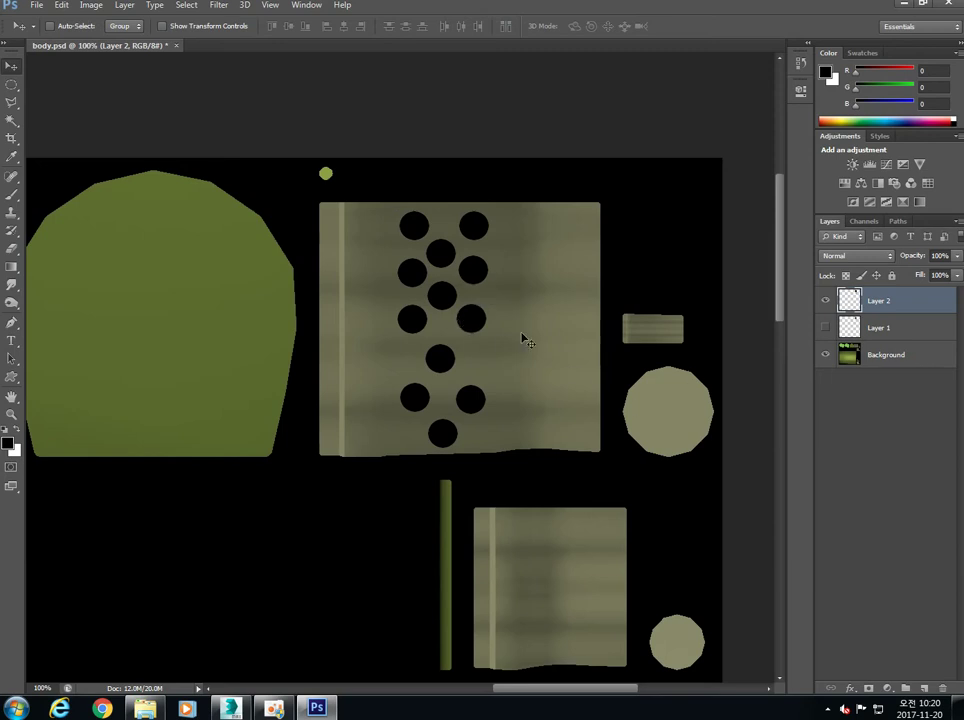
pyautogui.click(36, 5)
pyautogui.click(58, 171)
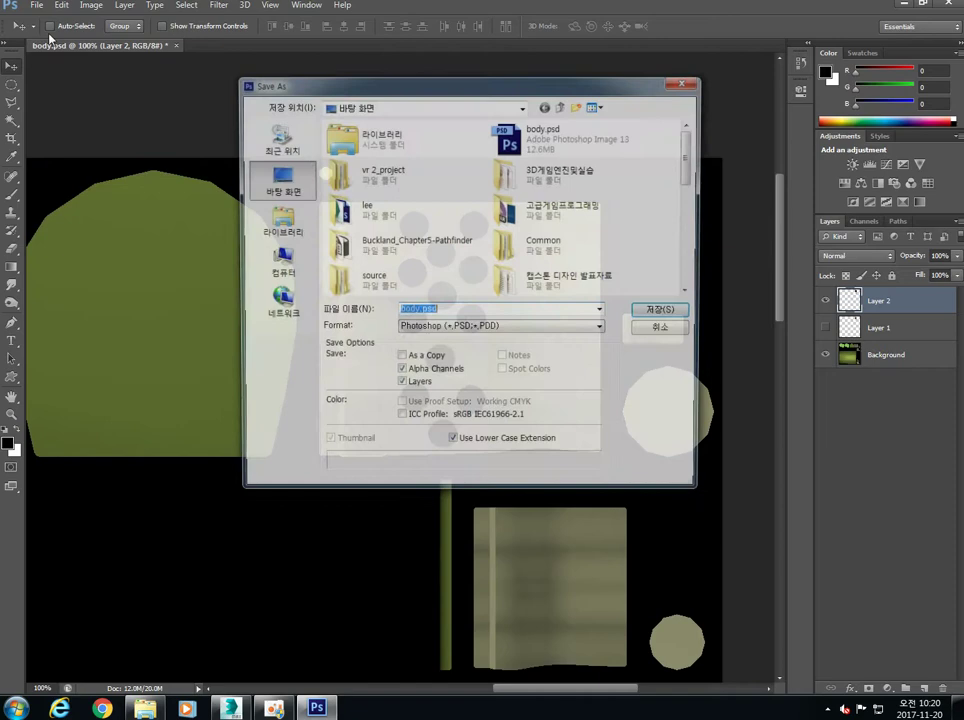
pyautogui.click(662, 333)
# Step: Begin saving a copy of the texture under a new format and choose JPEG
pyautogui.click(37, 6)
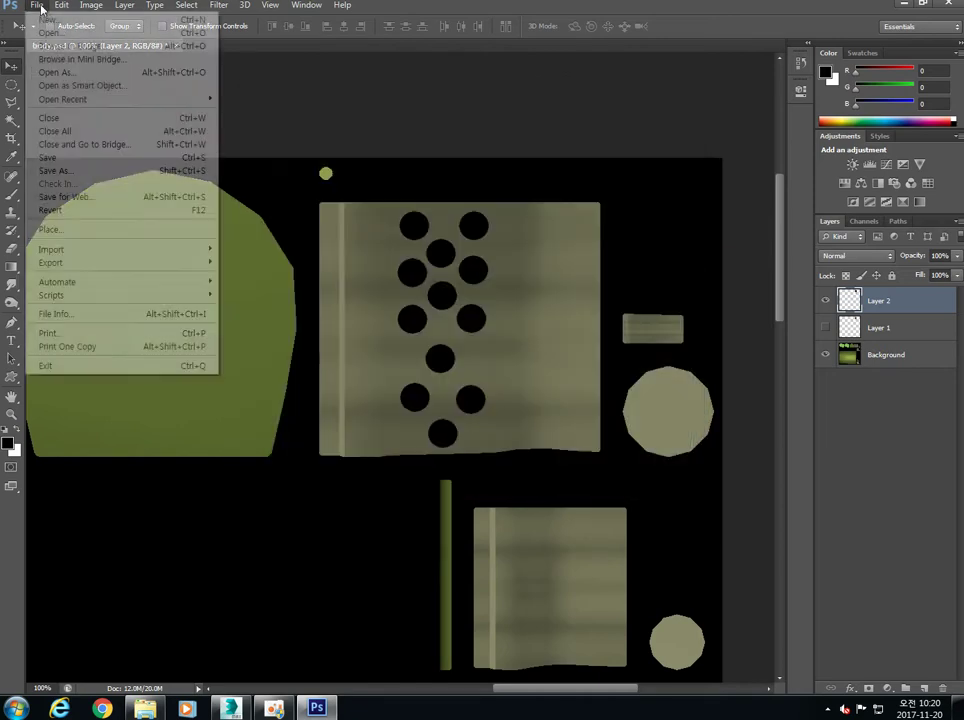
pyautogui.click(82, 172)
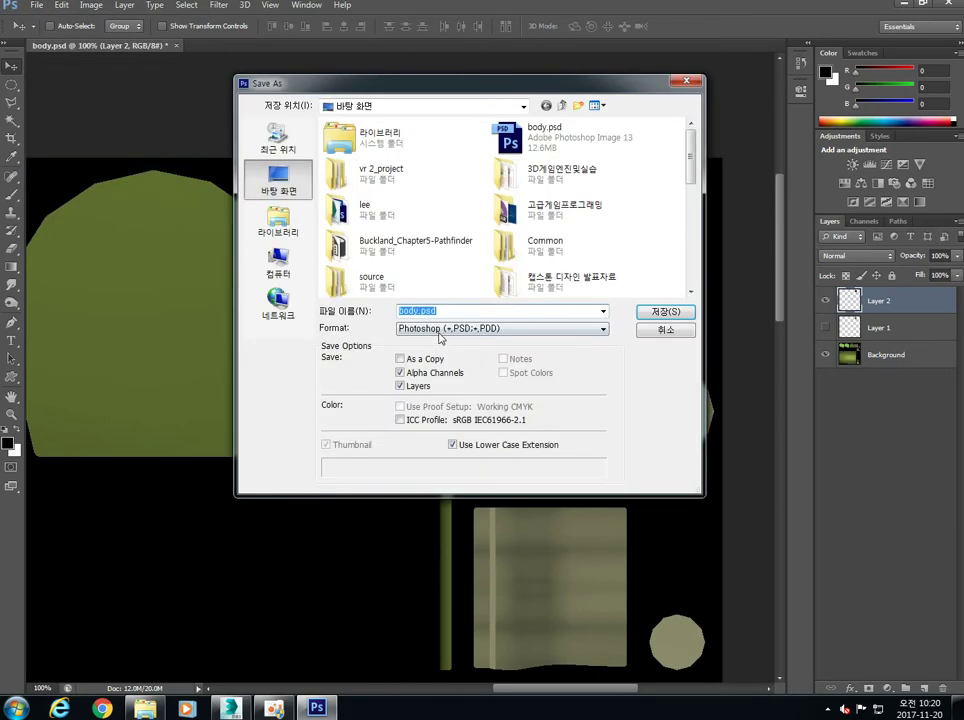
pyautogui.click(502, 328)
pyautogui.click(455, 414)
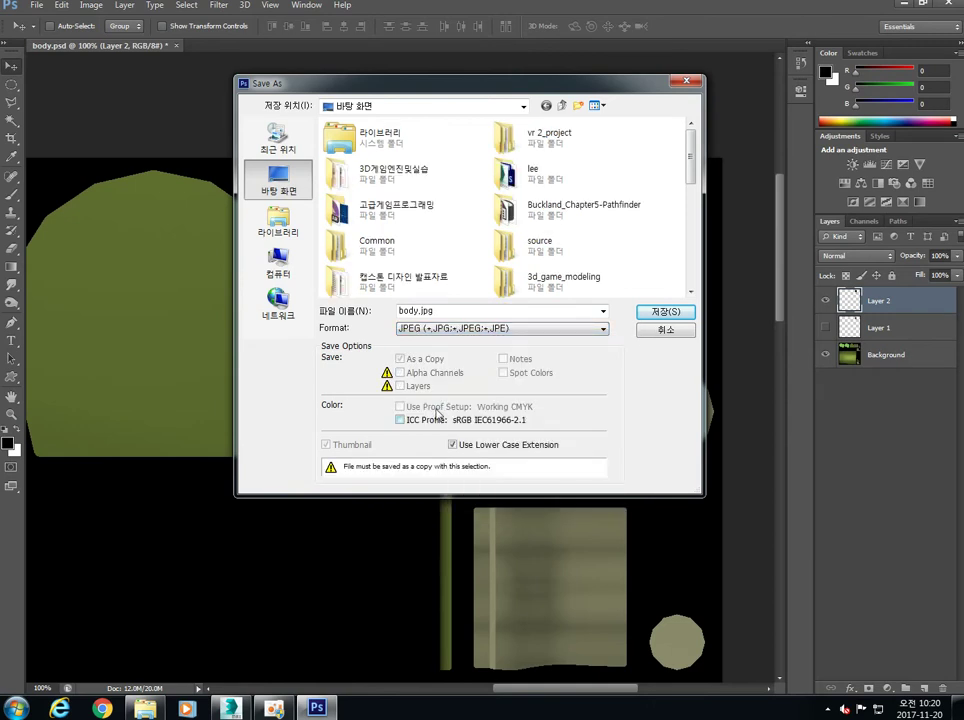
# Step: Set the save location to the images folder inside sceneassets of the 3dsMax documents folder and find the chameleon house textures
pyautogui.moveTo(690, 170); pyautogui.dragTo(684, 292)
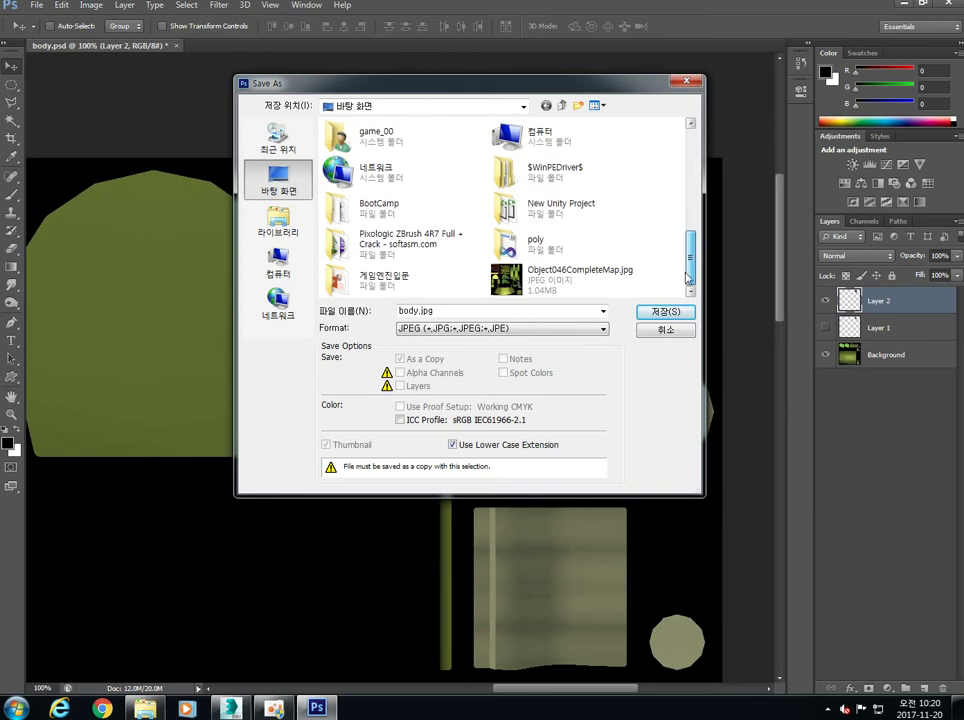
pyautogui.scroll(5, 500, 200)
pyautogui.click(280, 221)
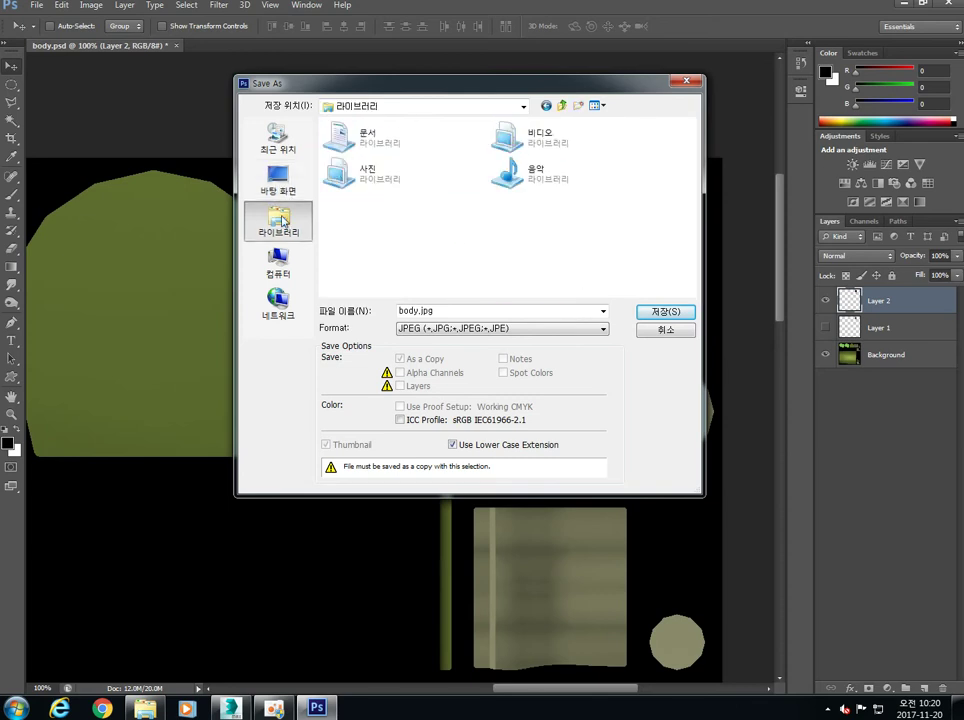
pyautogui.doubleClick(342, 136)
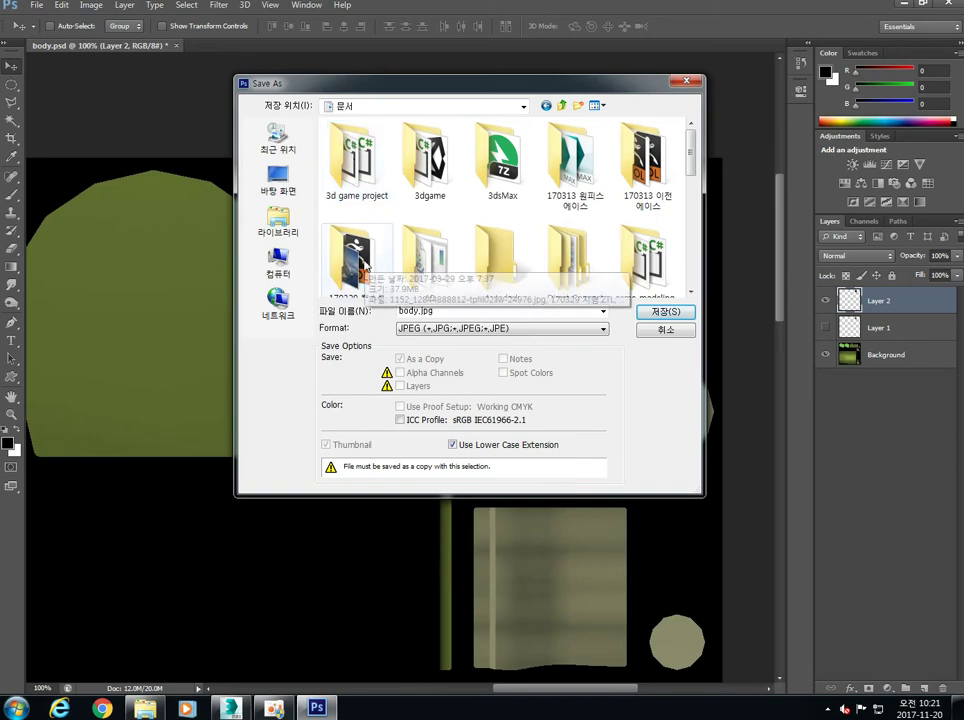
pyautogui.doubleClick(500, 160)
pyautogui.scroll(-2, 441, 269)
pyautogui.scroll(2, 428, 273)
pyautogui.scroll(-4, 452, 267)
pyautogui.click(556, 163)
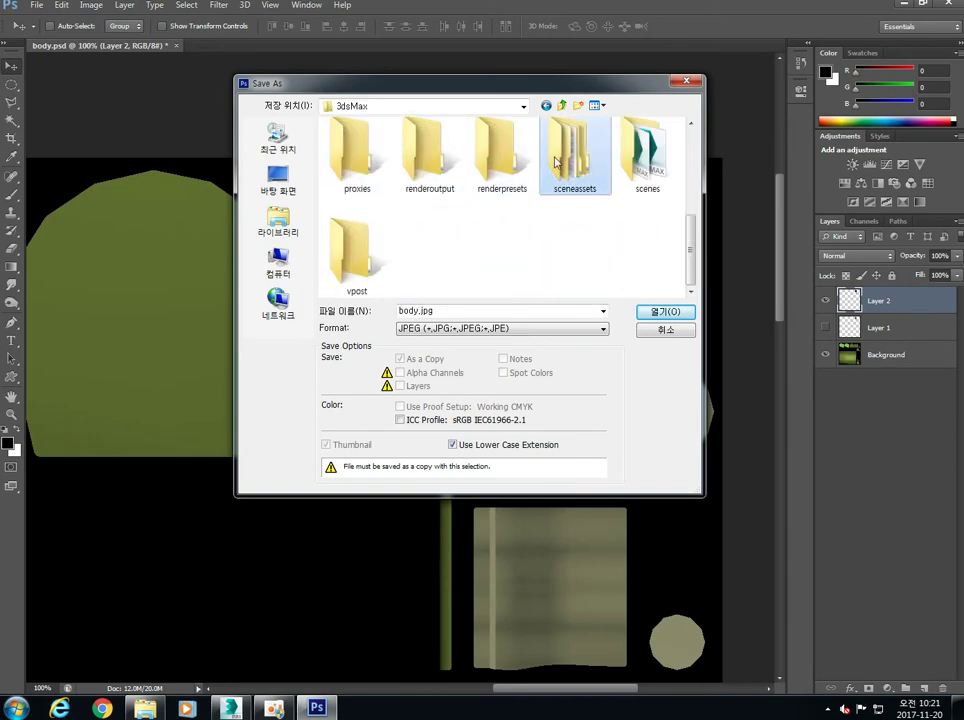
pyautogui.doubleClick(556, 163)
pyautogui.doubleClick(430, 152)
pyautogui.moveTo(690, 150); pyautogui.dragTo(701, 183)
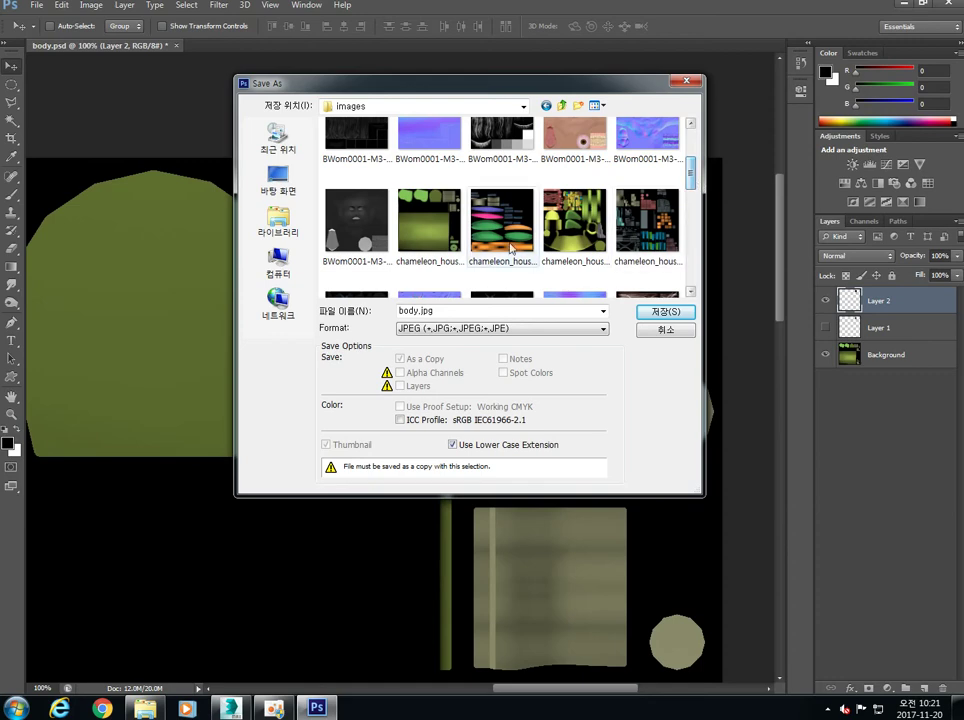
# Step: Overwrite chameleon_house_body_diffusecolor_completamap.jpg with the edited texture, using JPEG quality 12 (Maximum) and Baseline ("Standard")
pyautogui.click(430, 222)
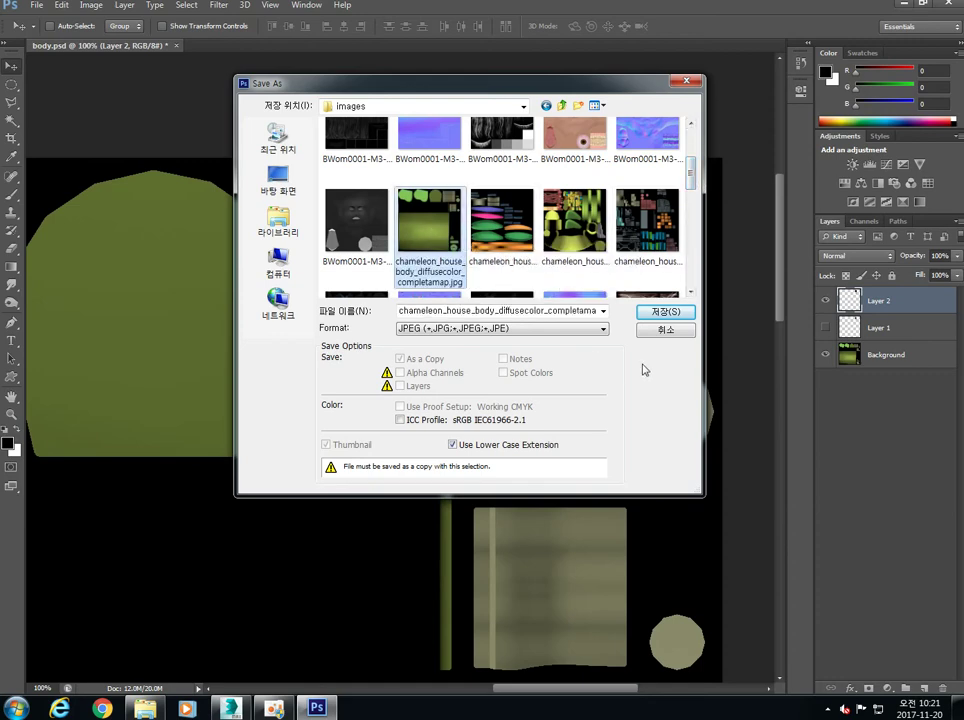
pyautogui.click(665, 311)
pyautogui.click(456, 262)
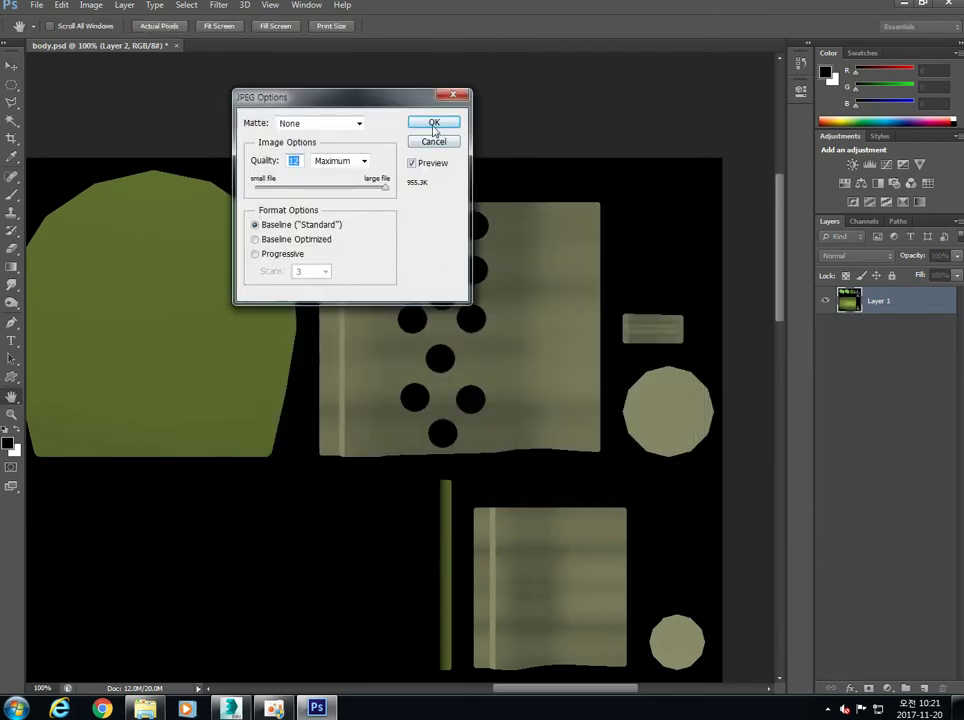
pyautogui.click(433, 122)
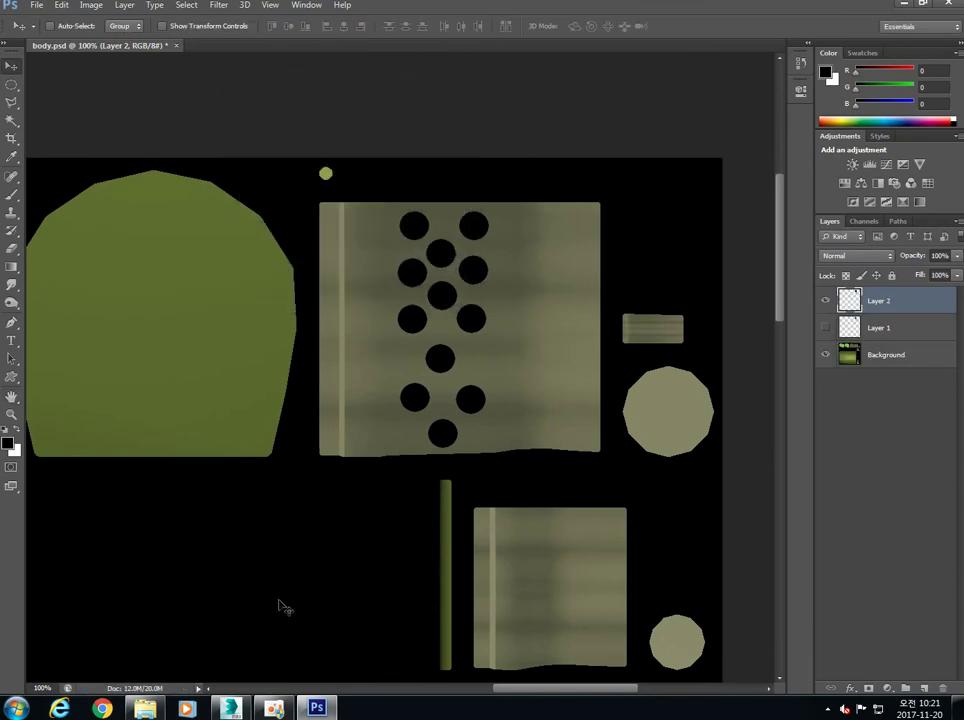
# Step: Switch back to 3ds Max and deselect the body to examine the updated spots on the tall chimney
pyautogui.click(230, 708)
pyautogui.keyDown('alt'); pyautogui.moveTo(478, 392); pyautogui.dragTo(450, 382, button='middle'); pyautogui.keyUp('alt')
pyautogui.scroll(6, 450, 380)
pyautogui.click(556, 366)
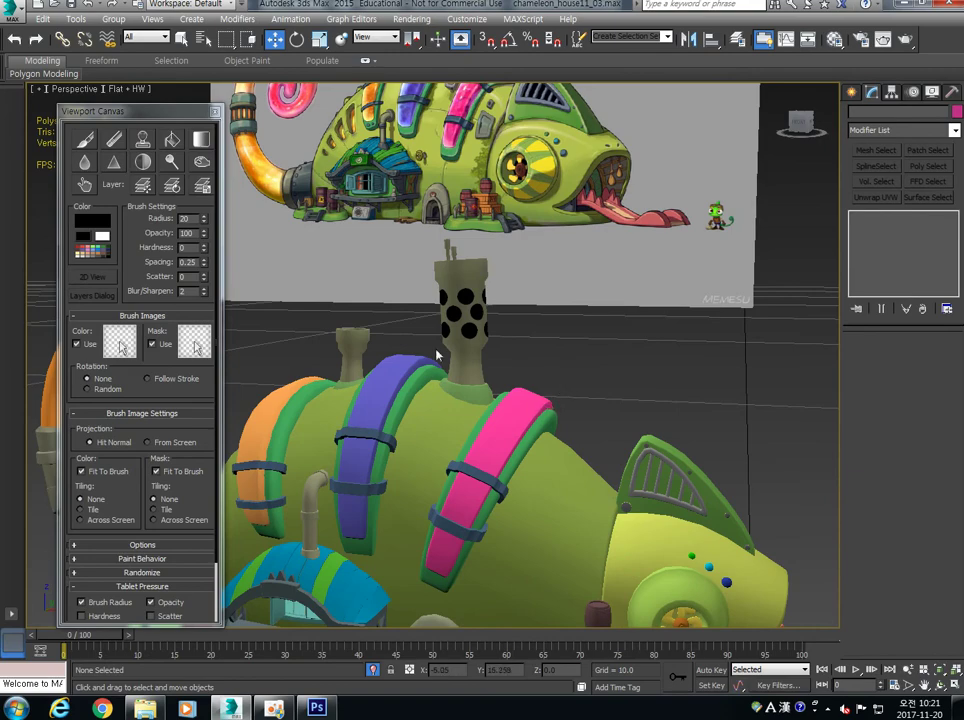
# Step: Start painting on the body object with the Viewport Canvas Paint brush and add a new paint layer above the background
pyautogui.moveTo(473, 416)
pyautogui.keyDown('alt'); pyautogui.mouseDown(button='middle')
pyautogui.moveTo(478, 409)
pyautogui.moveTo(453, 411)
pyautogui.moveTo(530, 432)
pyautogui.moveTo(499, 456)
pyautogui.moveTo(510, 411)
pyautogui.moveTo(480, 413)
pyautogui.moveTo(476, 404)
pyautogui.moveTo(474, 412)
pyautogui.moveTo(499, 398)
pyautogui.moveTo(508, 532)
pyautogui.moveTo(471, 357)
pyautogui.moveTo(455, 410)
pyautogui.mouseUp(button='middle'); pyautogui.keyUp('alt')
pyautogui.scroll(3, 472, 412)
pyautogui.scroll(-4, 471, 357)
pyautogui.keyDown('alt'); pyautogui.moveTo(456, 468); pyautogui.dragTo(418, 439, button='middle'); pyautogui.keyUp('alt')
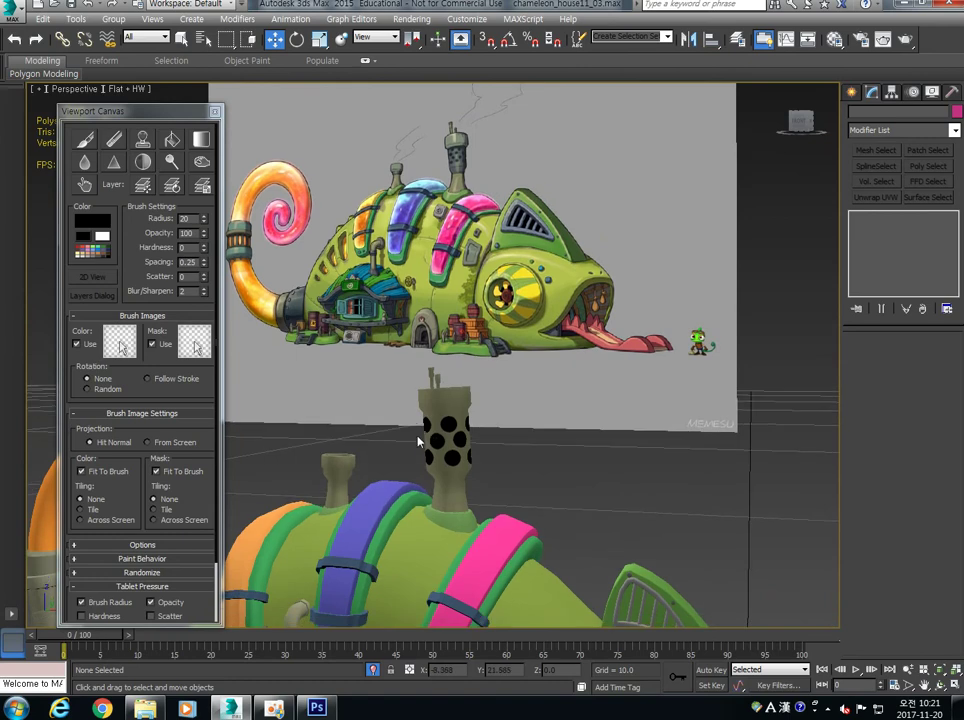
pyautogui.scroll(3, 418, 439)
pyautogui.click(507, 463)
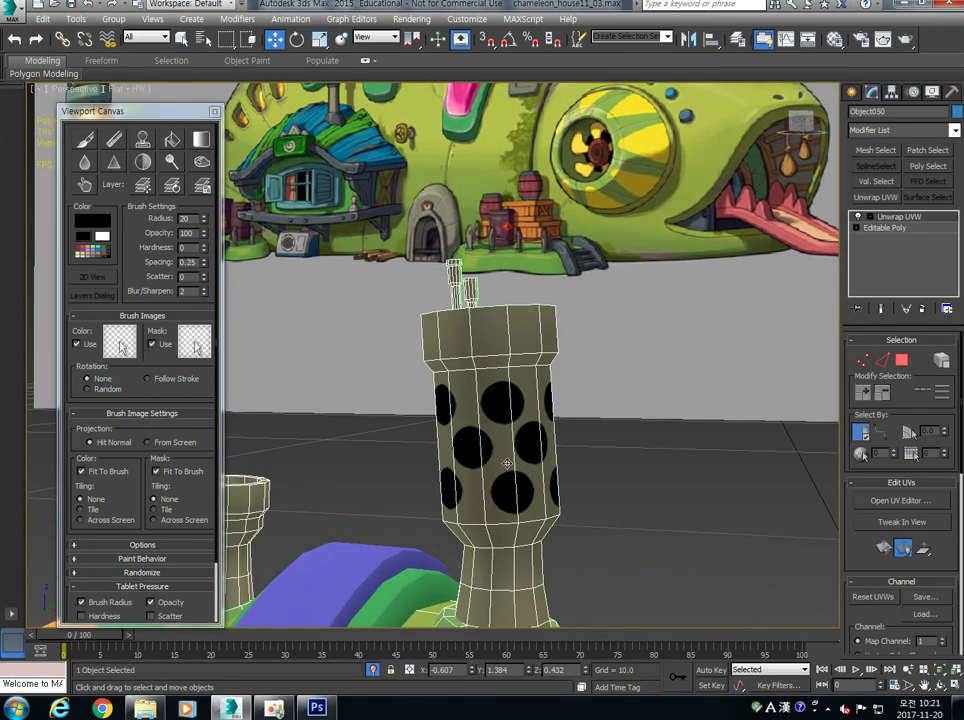
pyautogui.click(86, 139)
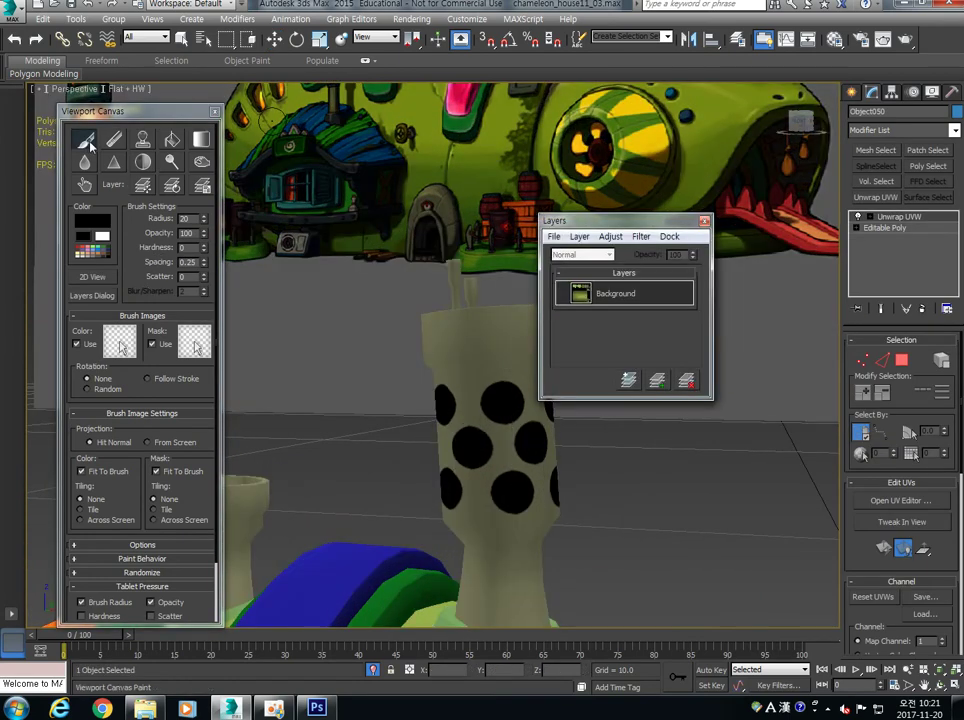
pyautogui.click(631, 378)
pyautogui.moveTo(633, 224); pyautogui.dragTo(760, 349)
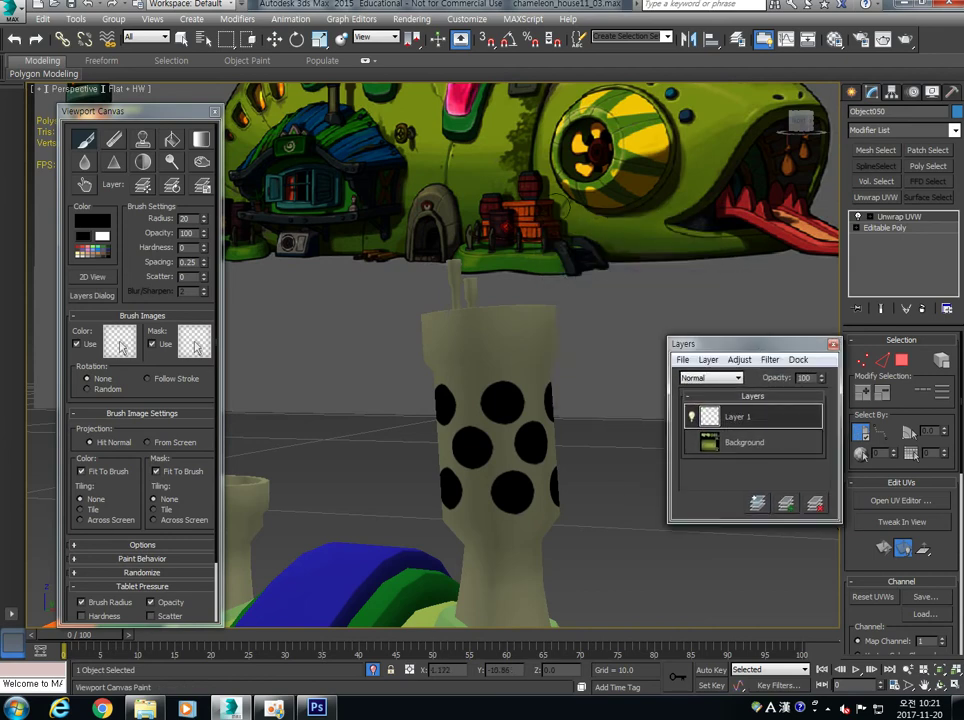
# Step: Set the brush colour to a dark green, RGB 46, 57, 44, based on the concept image's chimney, and close the paint layers window
pyautogui.scroll(-5, 455, 238)
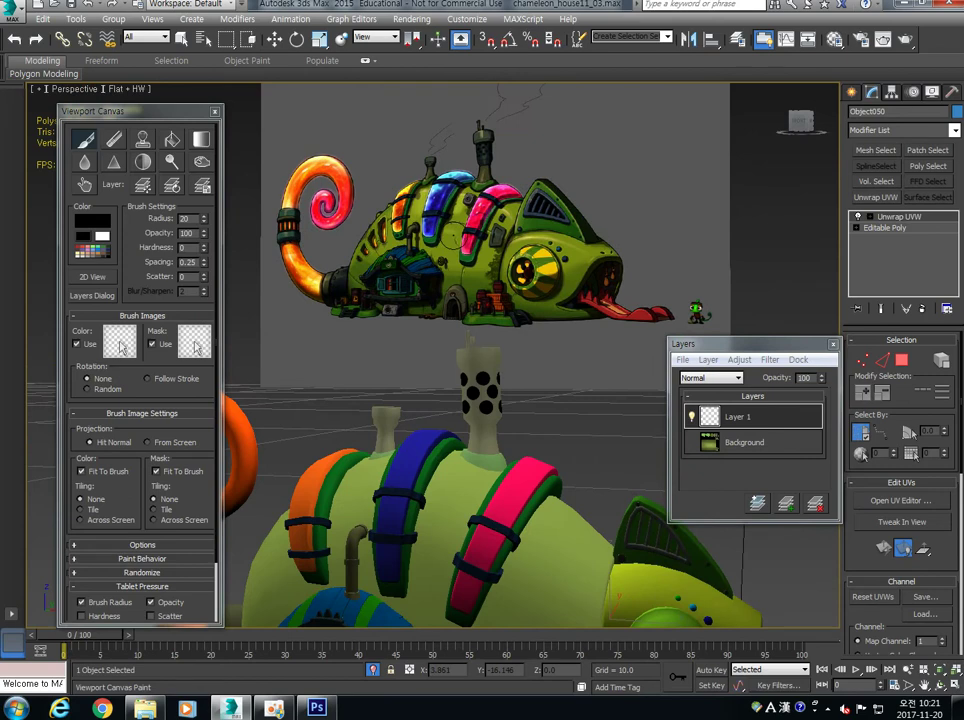
pyautogui.scroll(4, 455, 238)
pyautogui.scroll(-2, 483, 254)
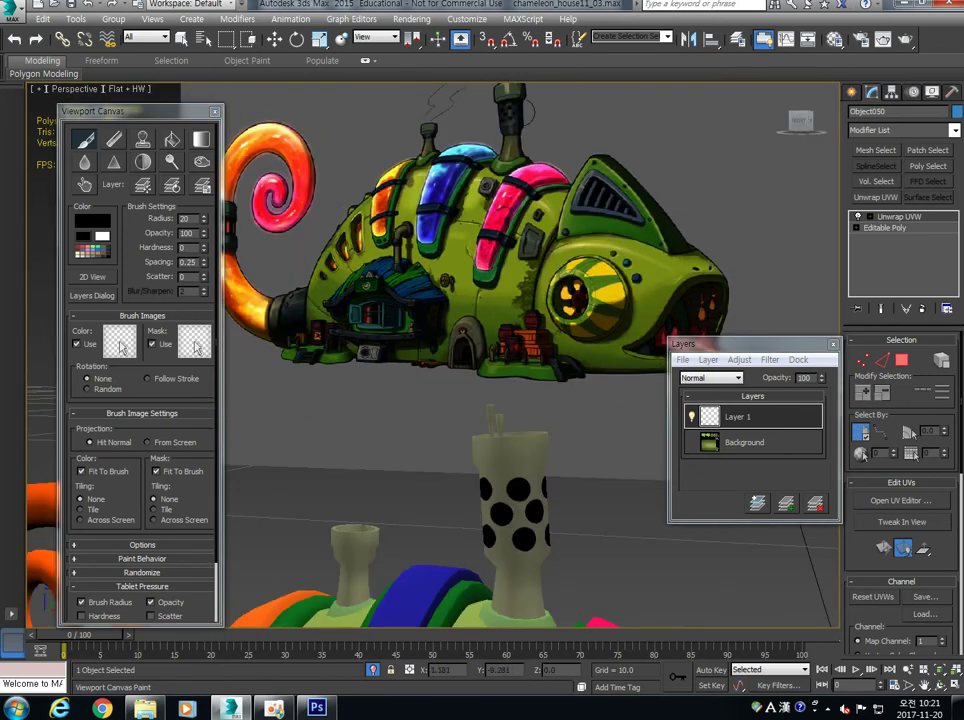
pyautogui.click(97, 222)
pyautogui.moveTo(399, 62); pyautogui.dragTo(723, 109)
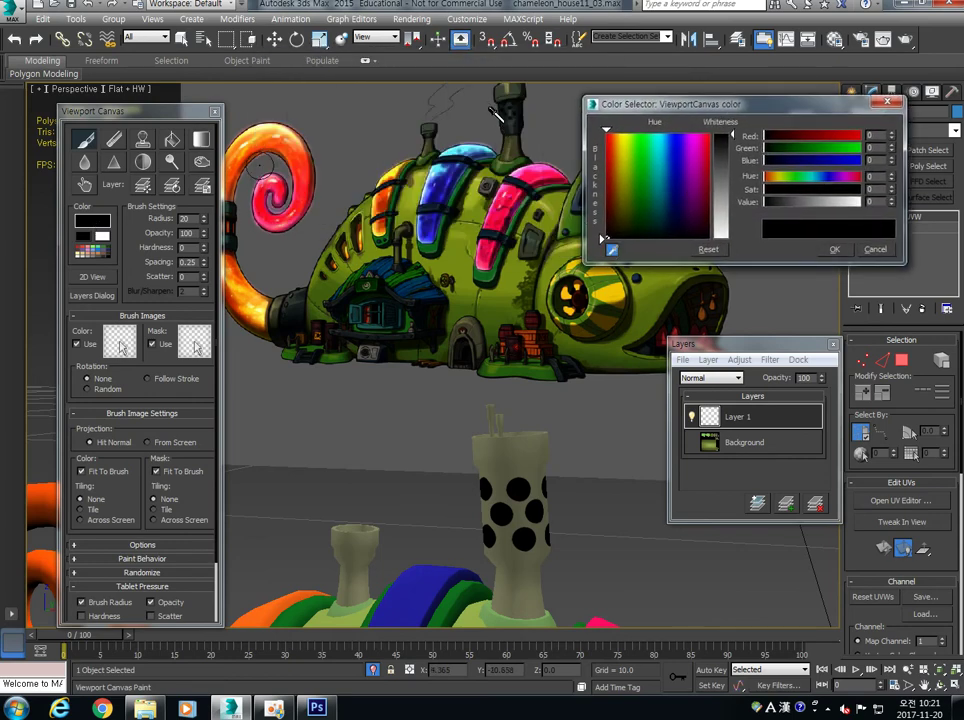
pyautogui.click(664, 235)
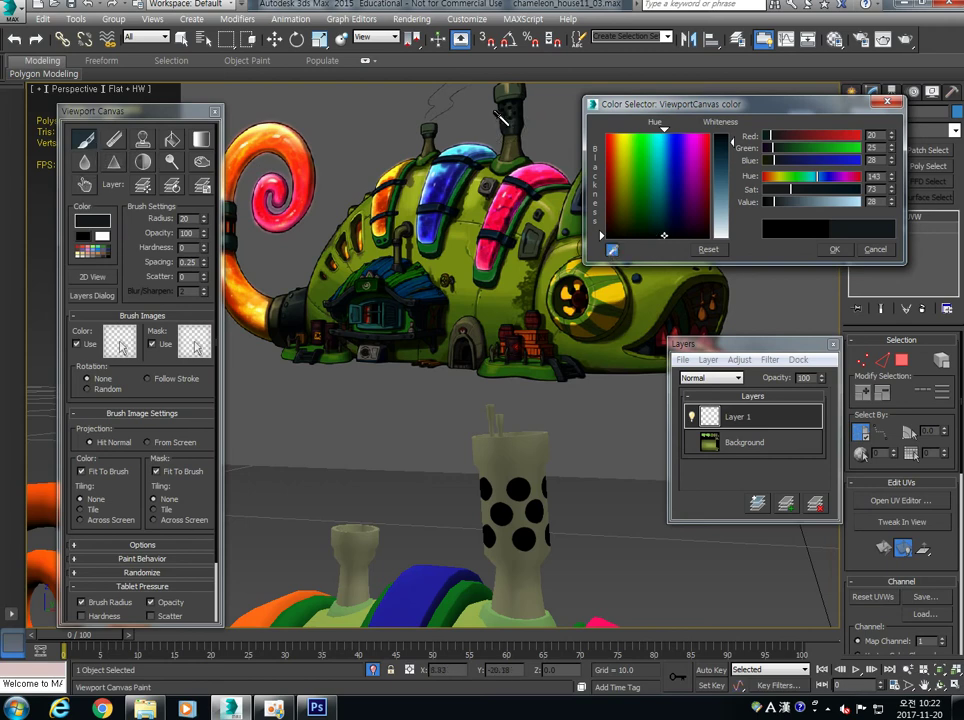
pyautogui.moveTo(664, 235); pyautogui.dragTo(637, 232)
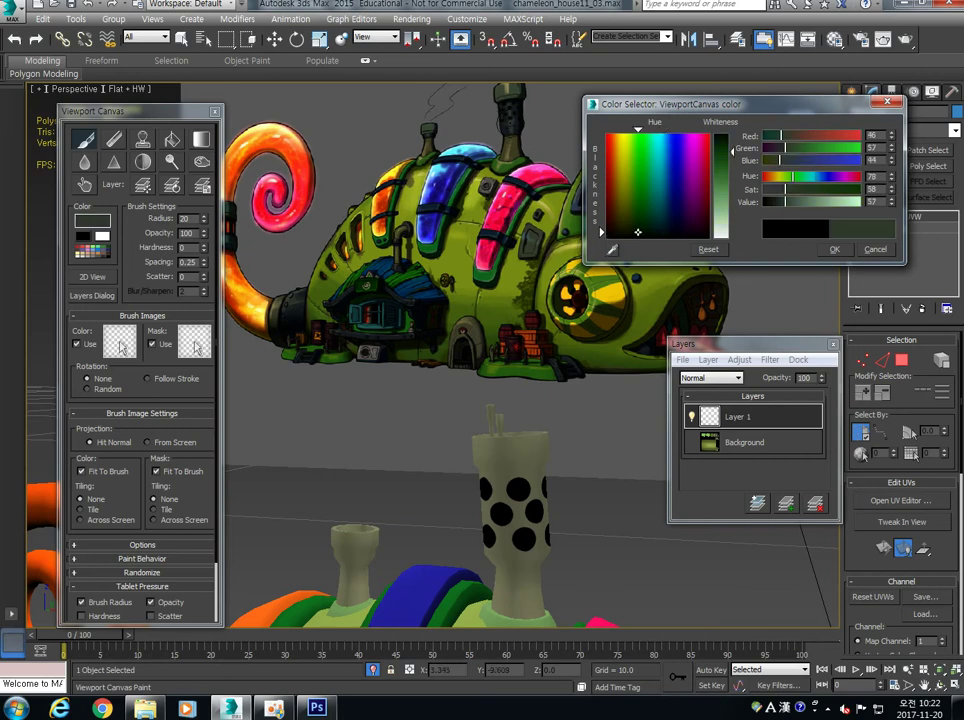
pyautogui.click(835, 250)
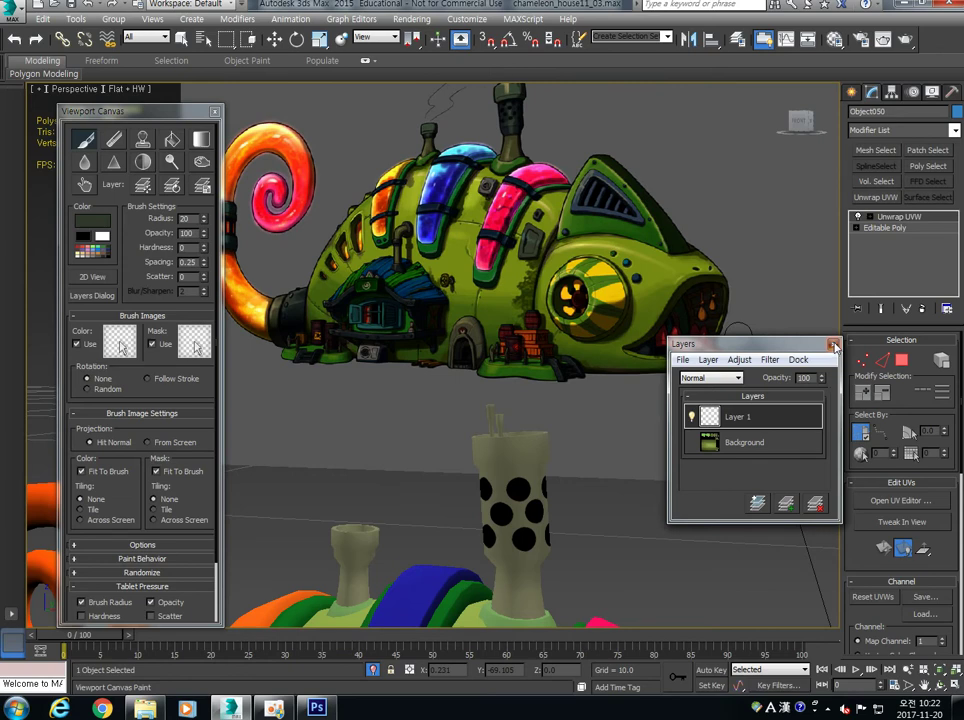
pyautogui.click(834, 345)
pyautogui.moveTo(592, 282); pyautogui.dragTo(580, 310, button='middle')
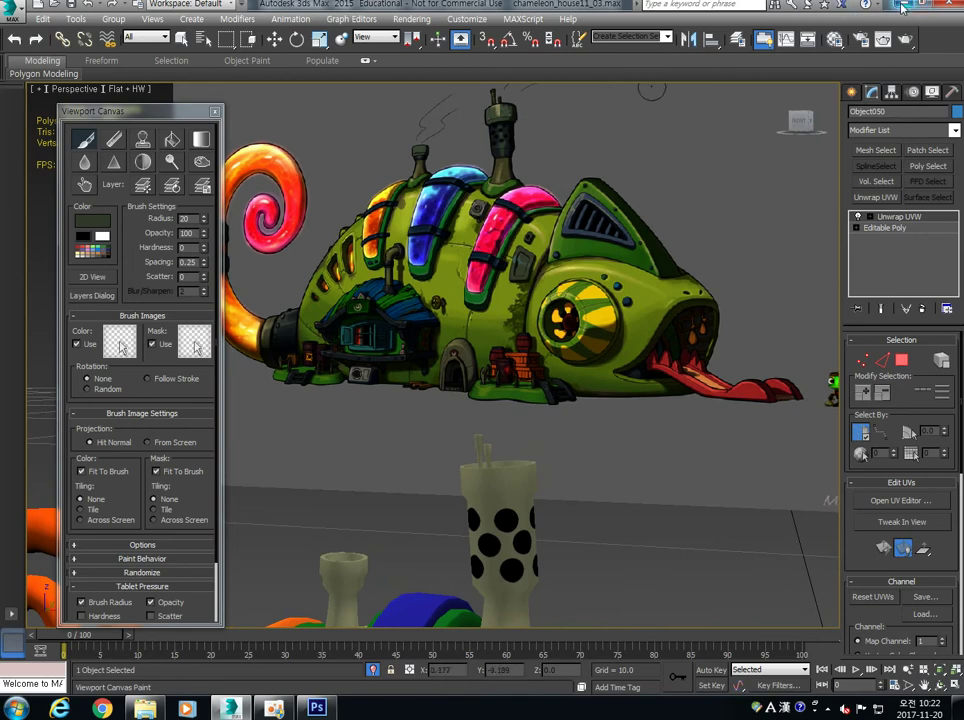
# Step: Switch to Photoshop, activate the Rectangular Marquee tool and float body.psd in its own window with the whole texture in view
pyautogui.hotkey('alt', 'Tab')
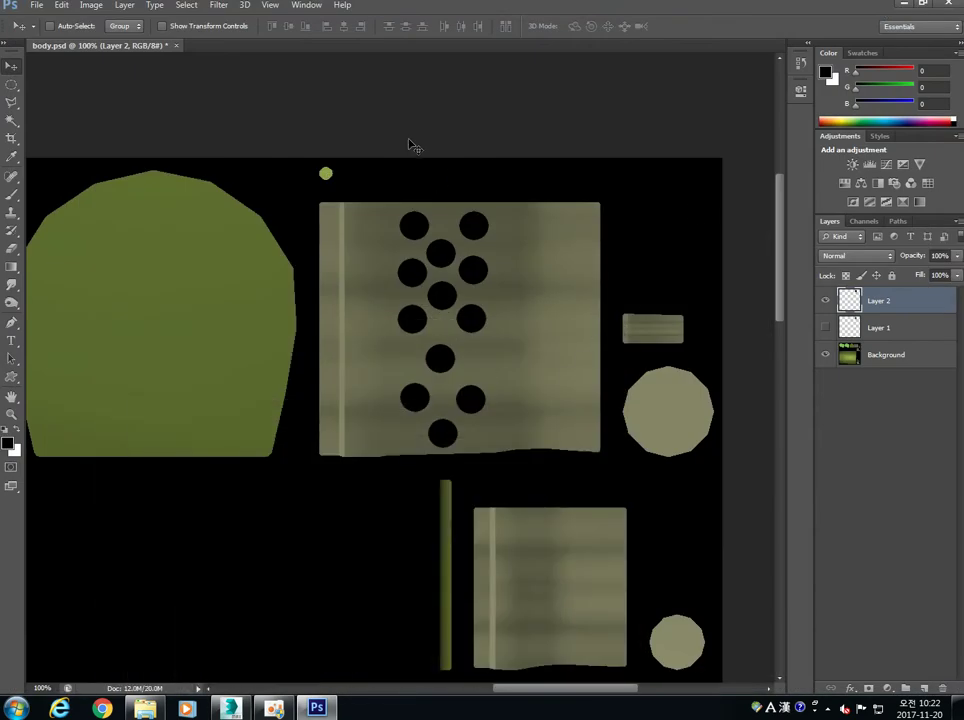
pyautogui.keyDown('alt'); pyautogui.scroll(-3, 408, 145); pyautogui.keyUp('alt')
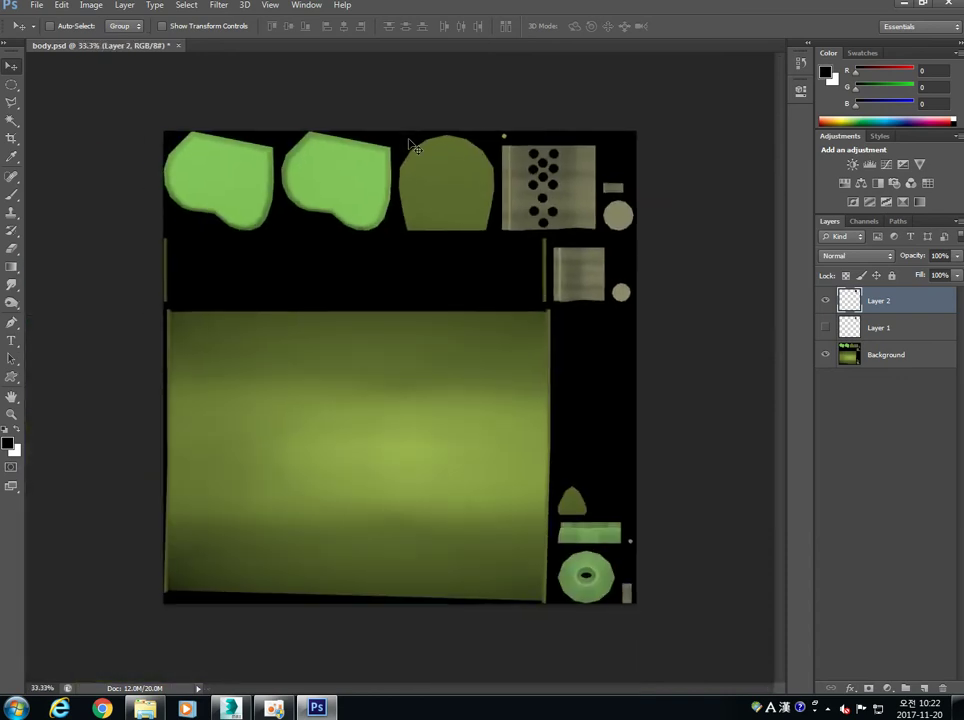
pyautogui.click(12, 87)
pyautogui.click(66, 83)
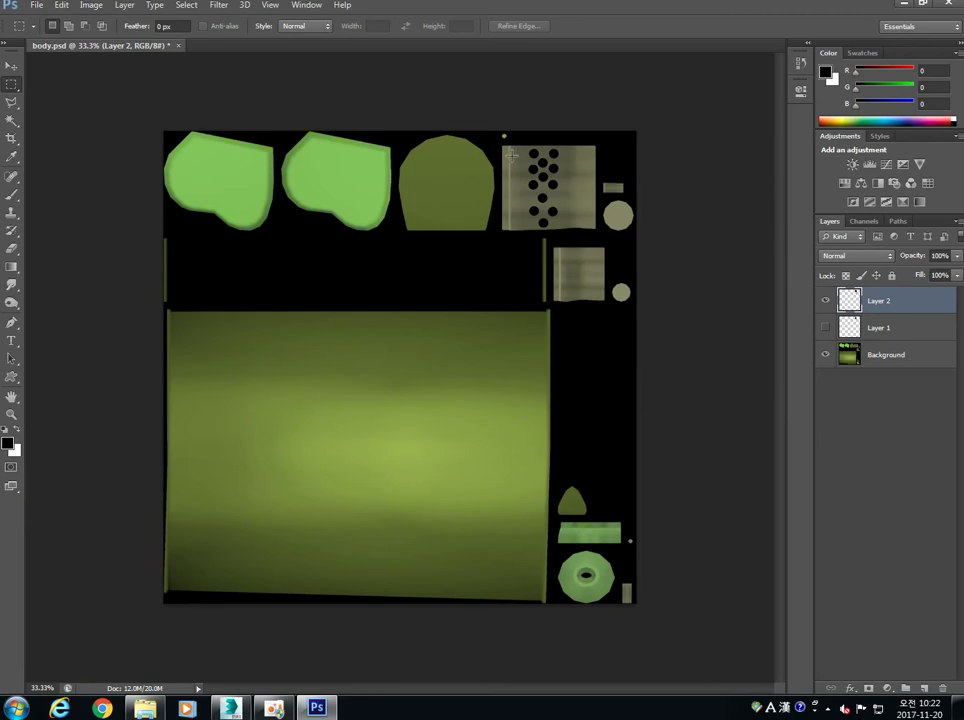
pyautogui.moveTo(181, 52); pyautogui.dragTo(257, 97)
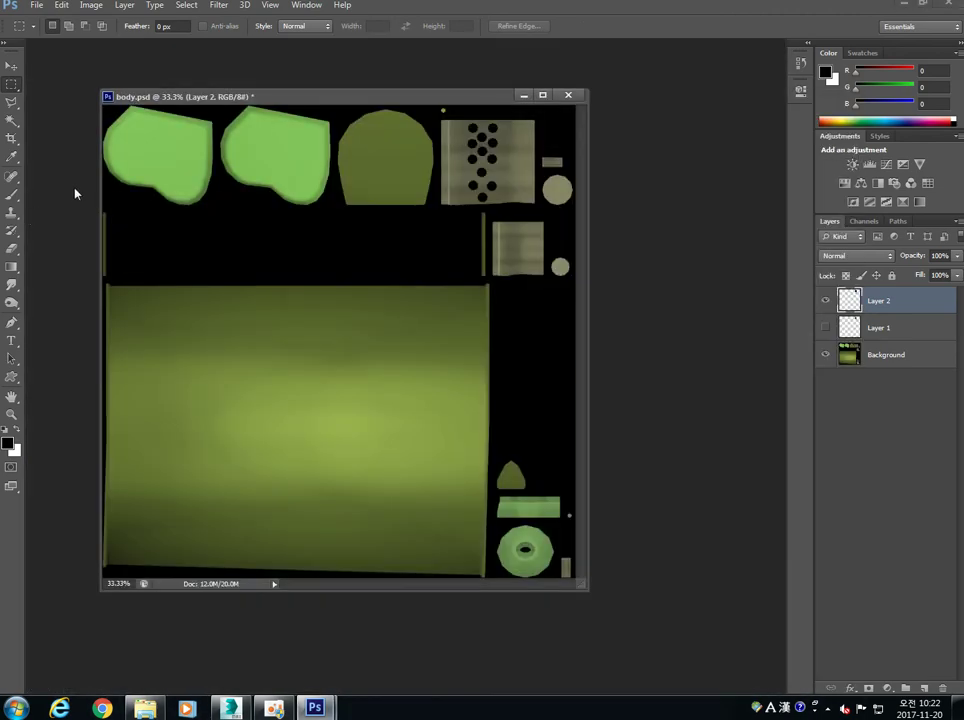
# Step: Begin opening another image and browse to the chameleon_house folder inside 2학년게임그래픽 on the ESD-USB (G:) drive
pyautogui.hotkey('ctrl', 'o')
pyautogui.click(283, 184)
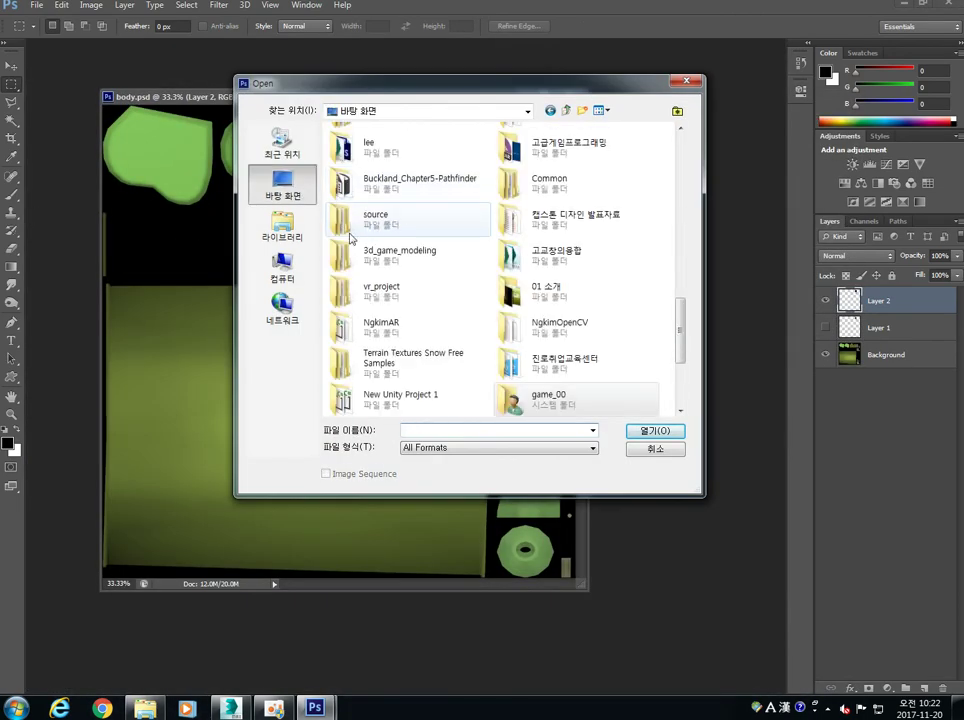
pyautogui.click(283, 228)
pyautogui.click(283, 265)
pyautogui.doubleClick(385, 248)
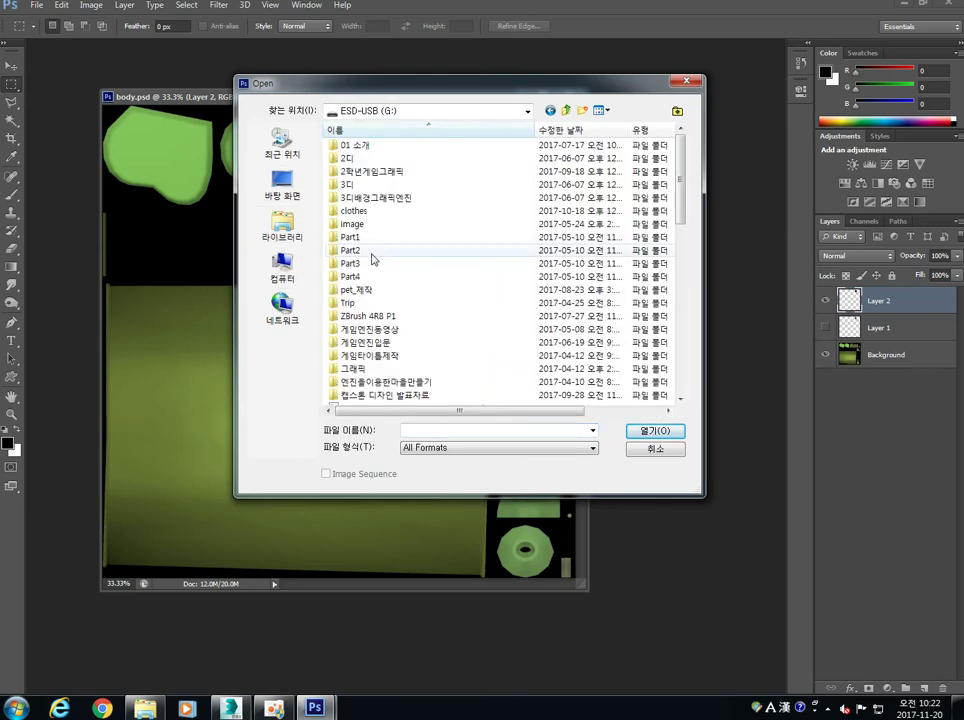
pyautogui.doubleClick(356, 170)
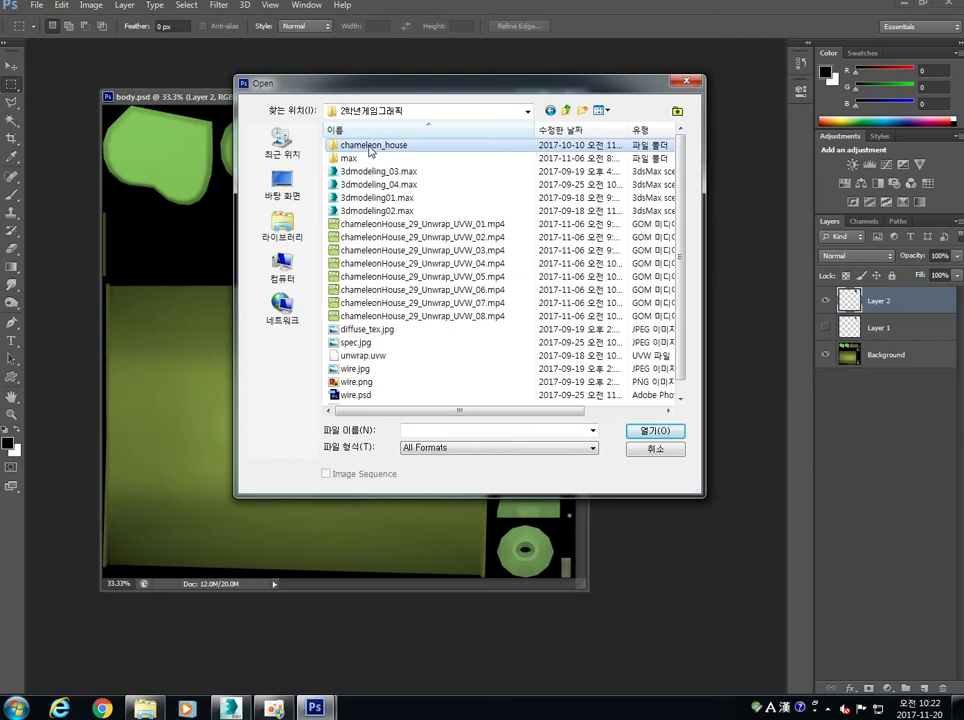
pyautogui.doubleClick(372, 146)
# Step: Open the chameleon house concept JPG, found with large icons, and arrange its floating window beside body.psd
pyautogui.click(604, 110)
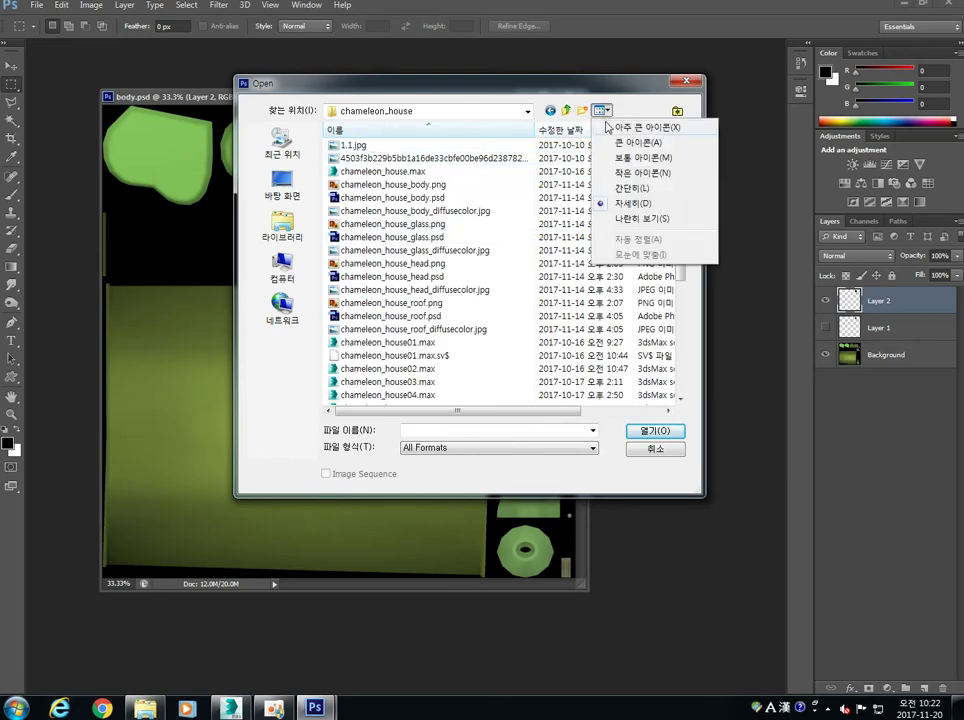
pyautogui.click(648, 140)
pyautogui.moveTo(678, 198); pyautogui.dragTo(691, 402)
pyautogui.doubleClick(506, 272)
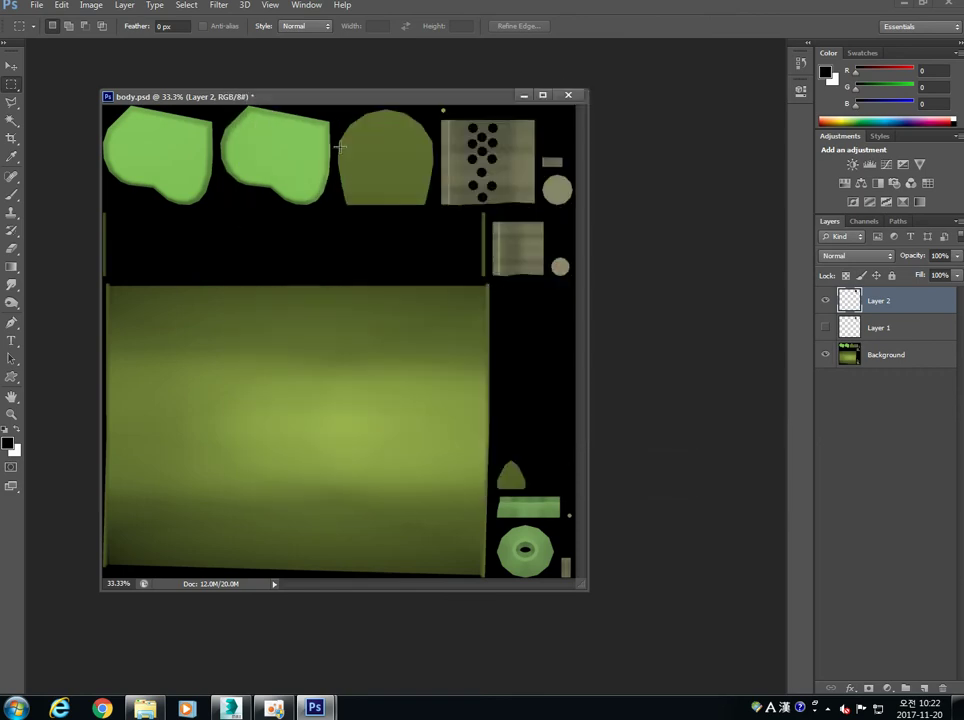
pyautogui.moveTo(320, 122); pyautogui.dragTo(5, 120)
pyautogui.moveTo(396, 102); pyautogui.dragTo(521, 181)
pyautogui.moveTo(383, 123); pyautogui.dragTo(362, 96)
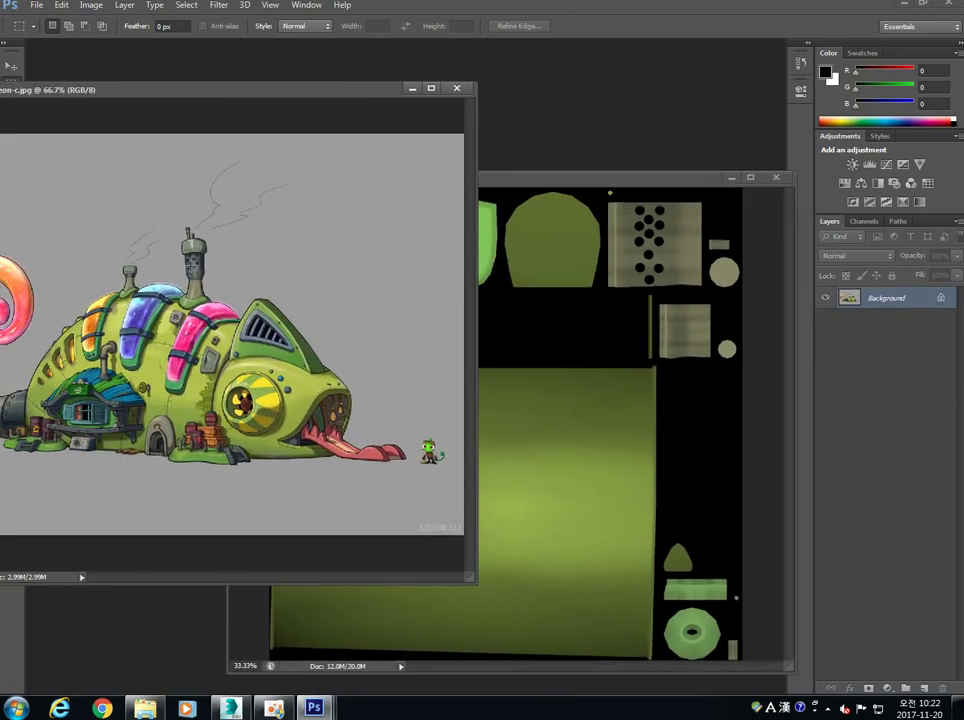
# Step: Select a rectangle of about 7.7 by 10.8 cm around the chimney's spotted area in body.psd and add a new layer beneath Layer 2
pyautogui.click(622, 205)
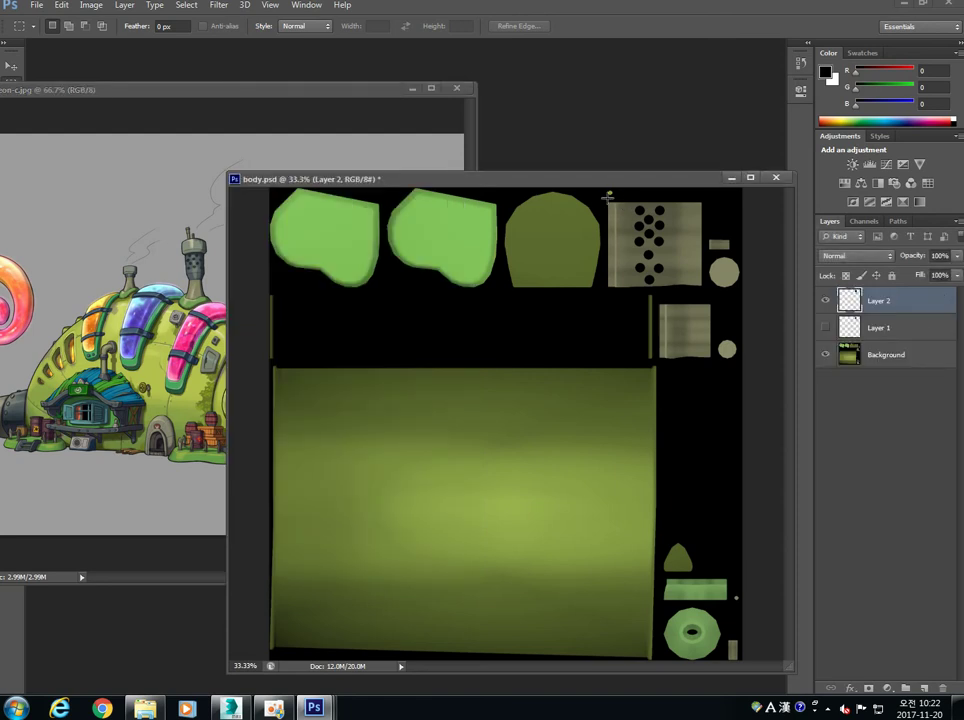
pyautogui.moveTo(608, 196); pyautogui.dragTo(677, 295)
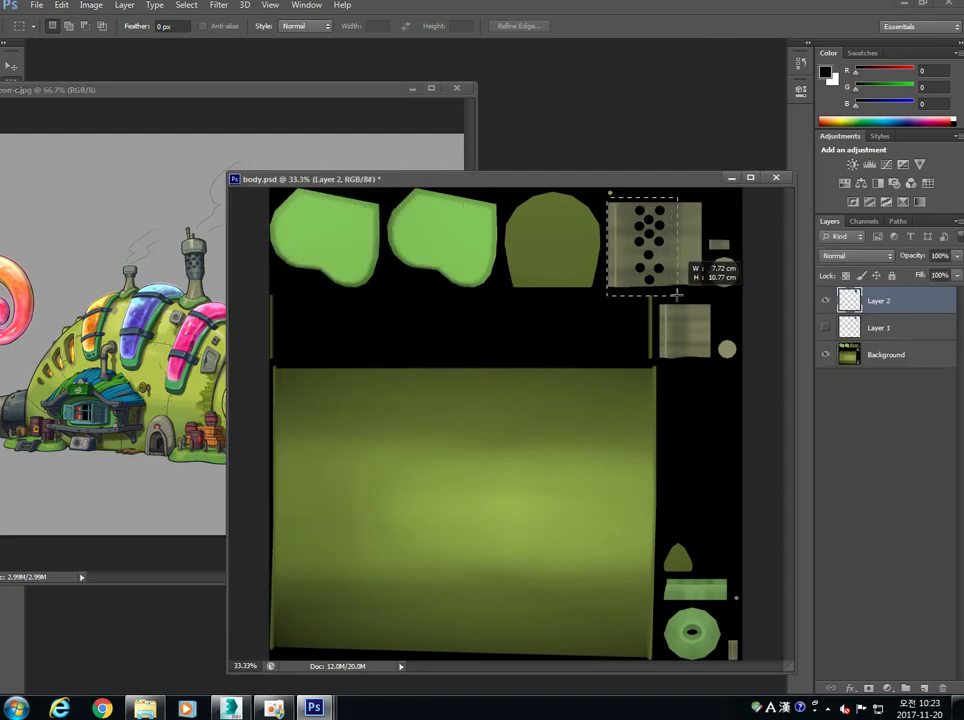
pyautogui.click(923, 688)
pyautogui.moveTo(891, 309); pyautogui.dragTo(887, 344)
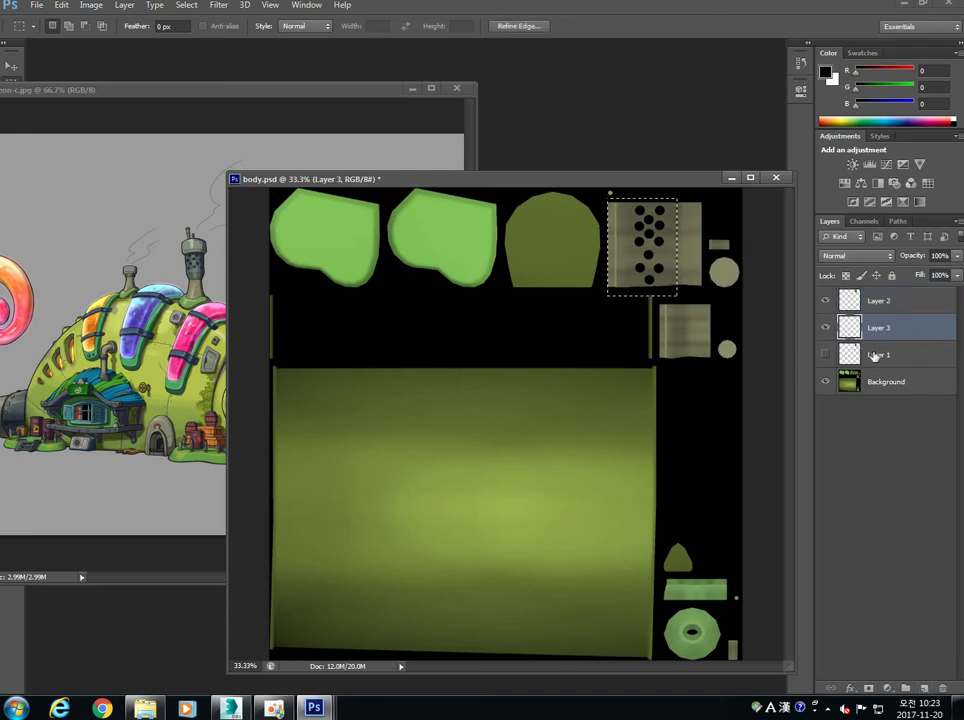
# Step: Sample the dark blue-grey (RGB 57, 61, 70) from the concept image's tall chimney and fill the selection on Layer 3 with it
pyautogui.moveTo(38, 91); pyautogui.dragTo(28, 204)
pyautogui.click(11, 176)
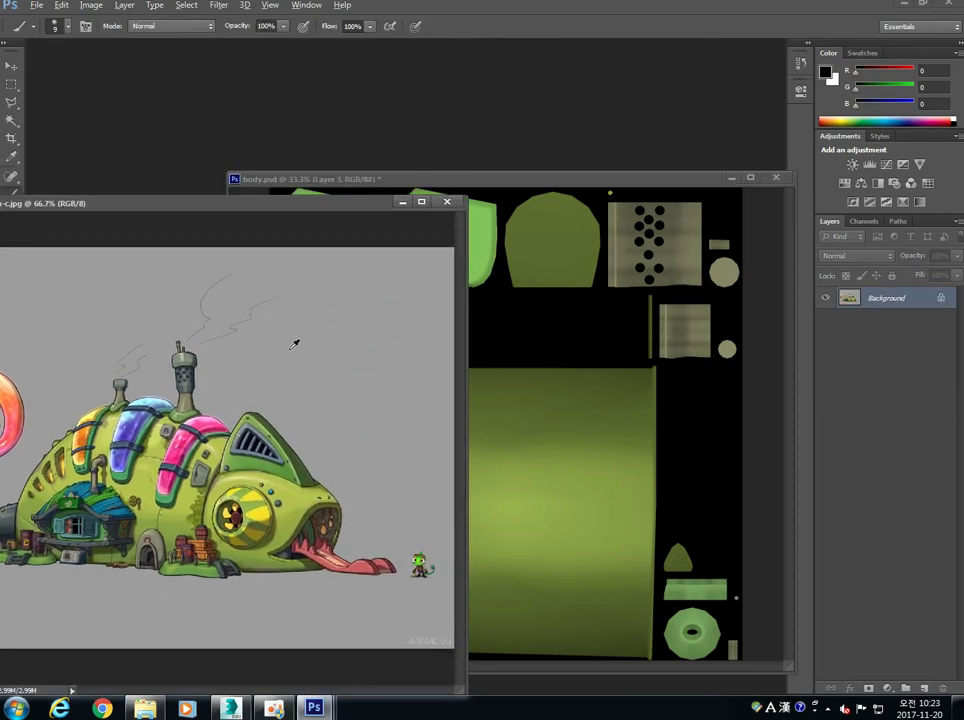
pyautogui.keyDown('alt'); pyautogui.click(192, 374); pyautogui.keyUp('alt')
pyautogui.click(652, 181)
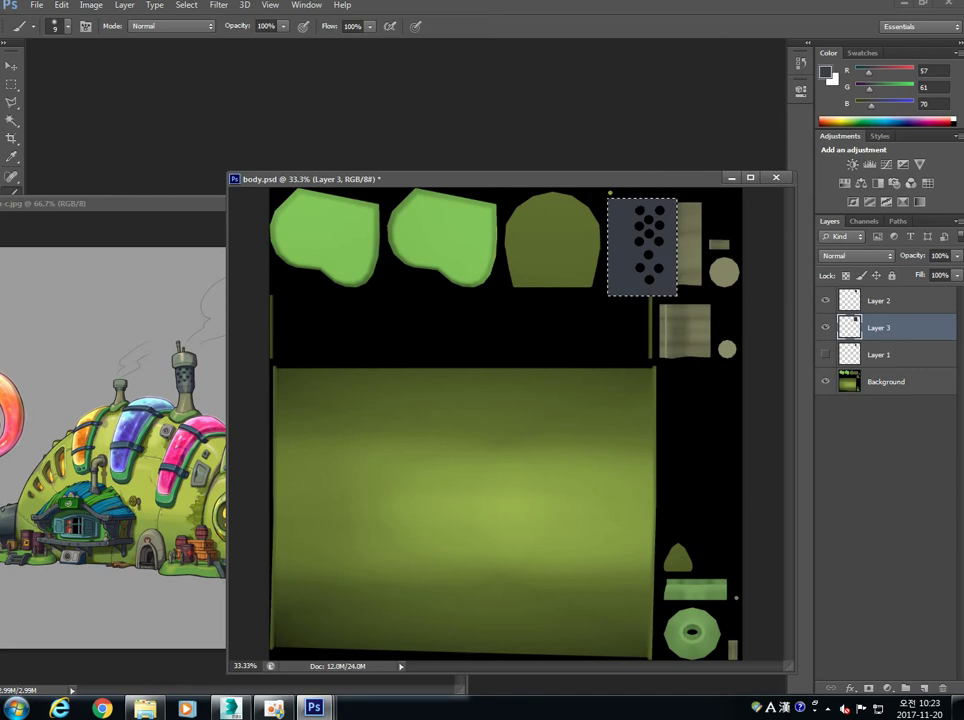
# Step: Try Multiply on the blue-grey Layer 3, and set its blending mode to Overlay
pyautogui.click(11, 83)
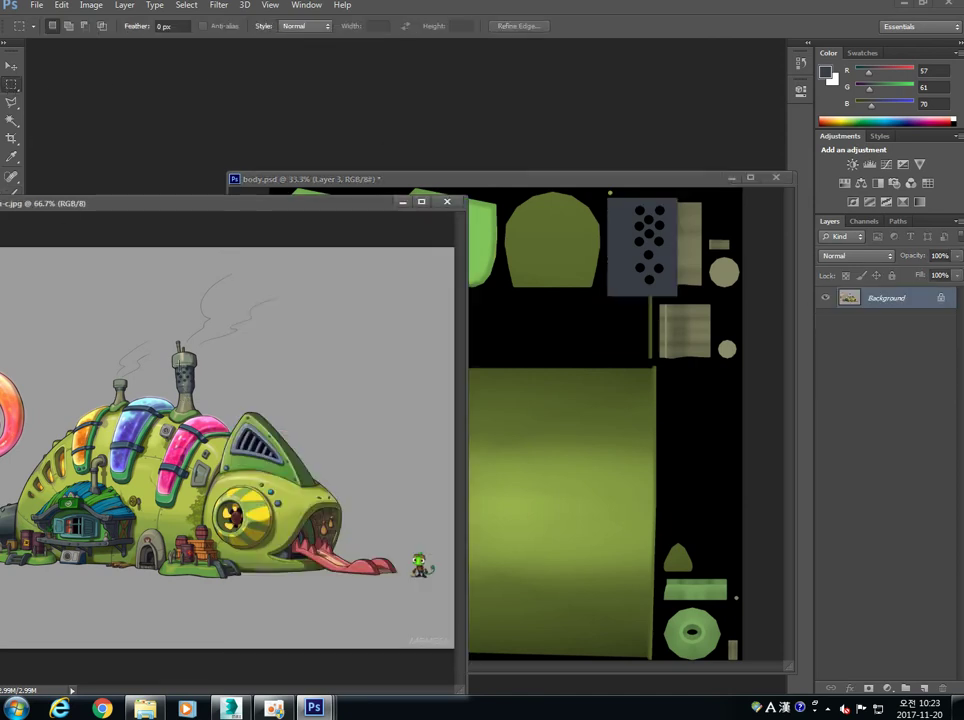
pyautogui.click(139, 300)
pyautogui.click(624, 224)
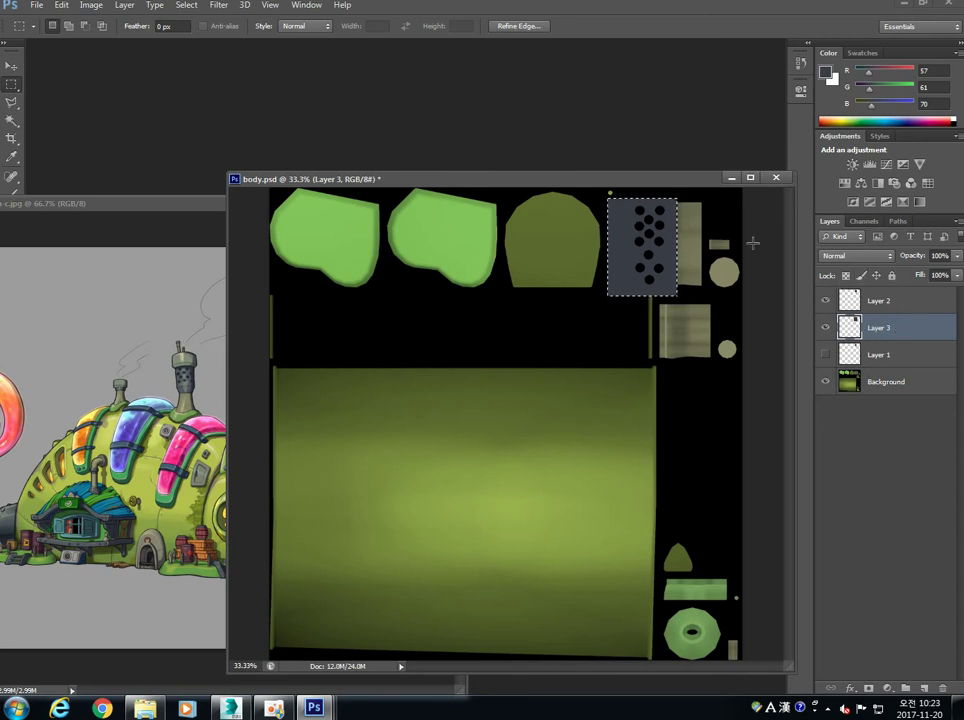
pyautogui.click(868, 261)
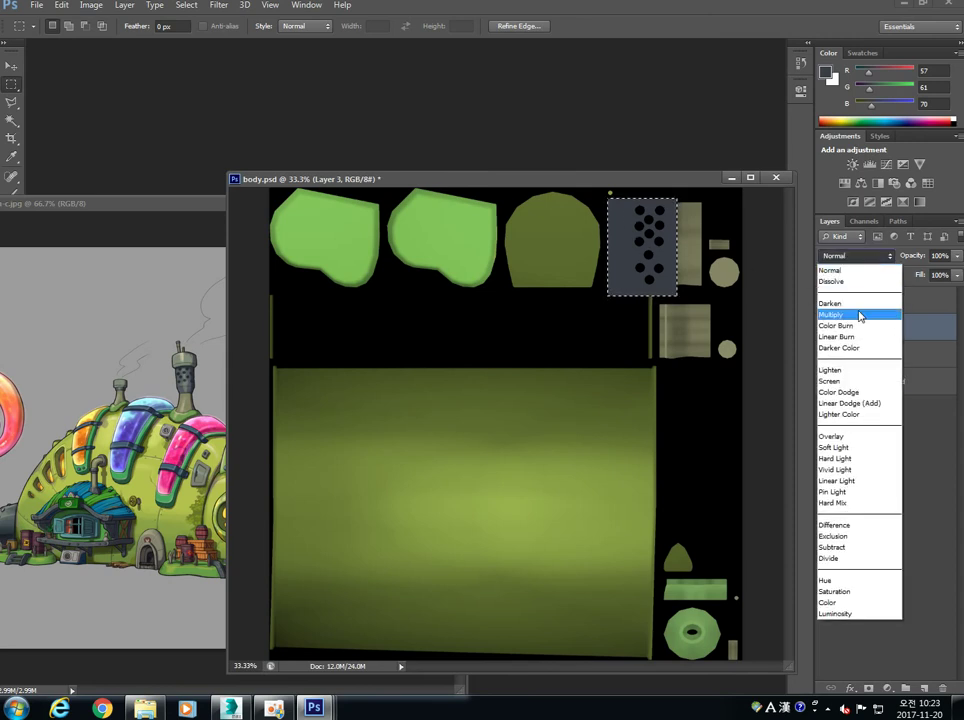
pyautogui.click(855, 313)
pyautogui.click(866, 258)
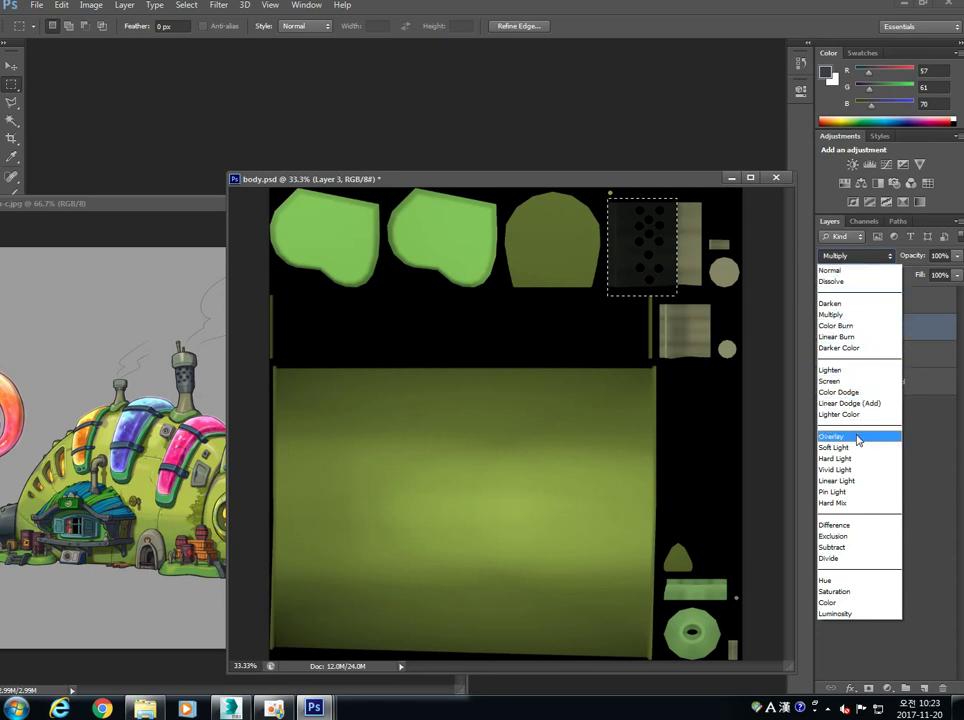
pyautogui.click(832, 437)
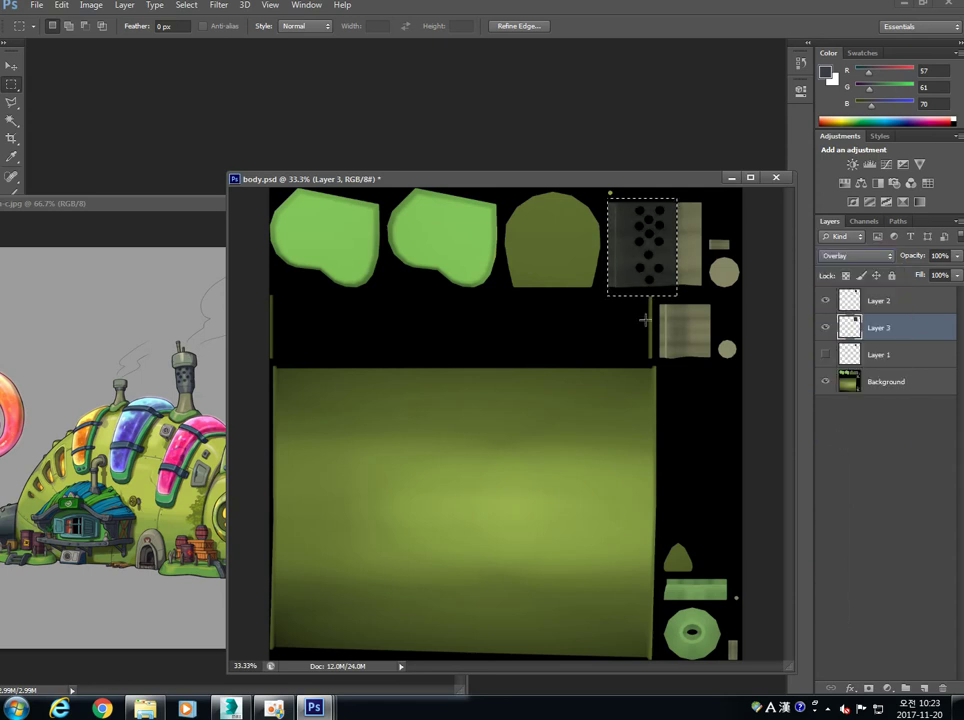
# Step: Select a strip about 2 cm wide along the chimney texture's left edge and fill it with the concept chimney's grey-green (RGB 127, 140, 122)
pyautogui.moveTo(604, 199); pyautogui.dragTo(628, 304)
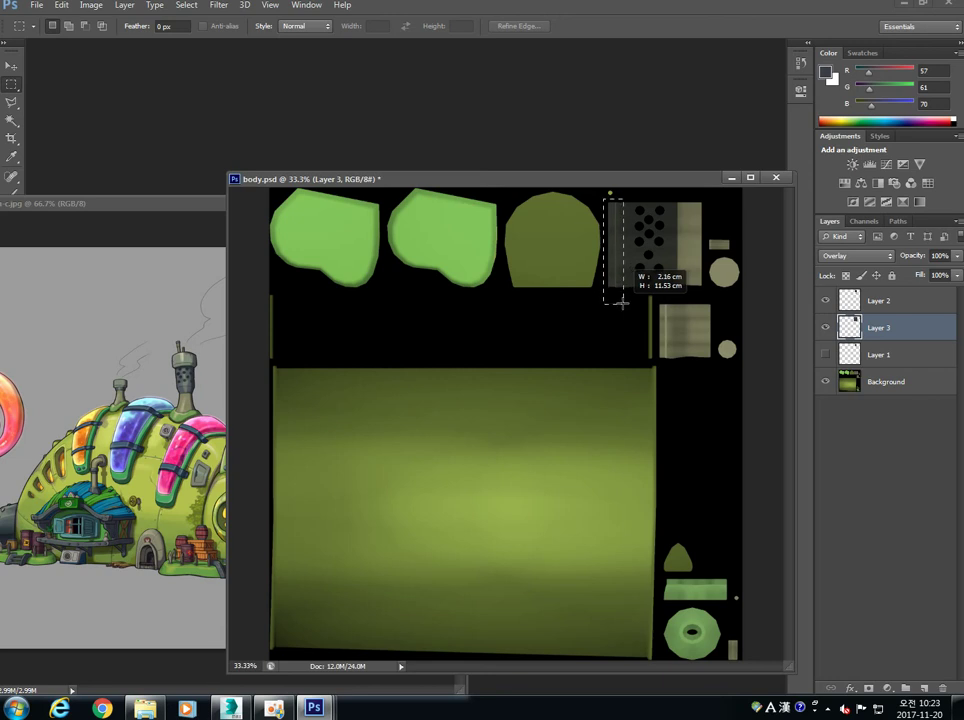
pyautogui.moveTo(628, 303); pyautogui.dragTo(623, 301)
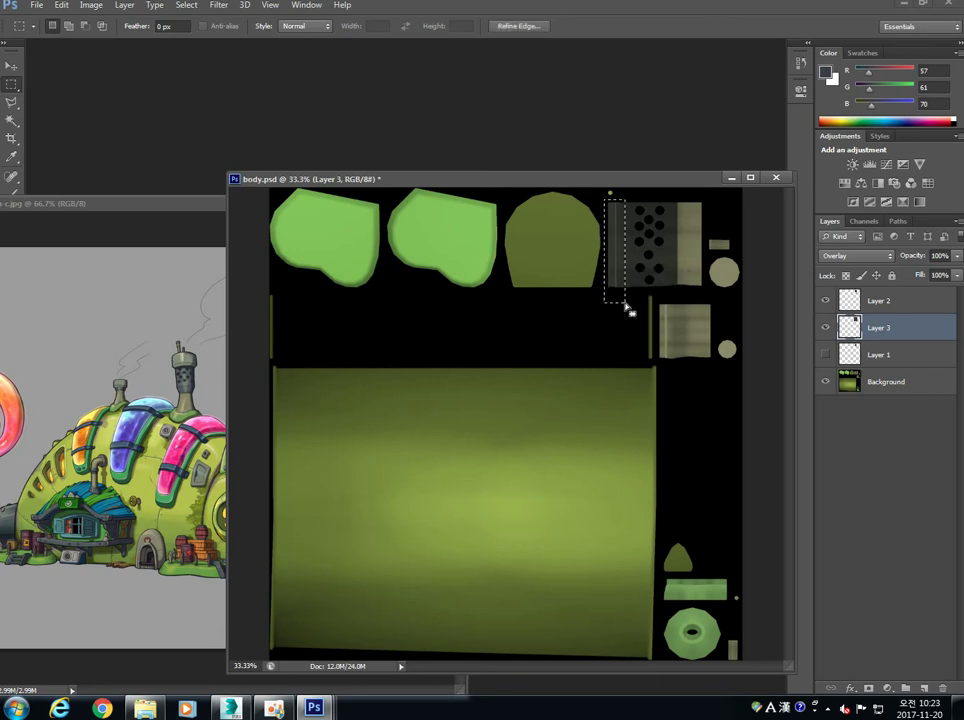
pyautogui.press('b')
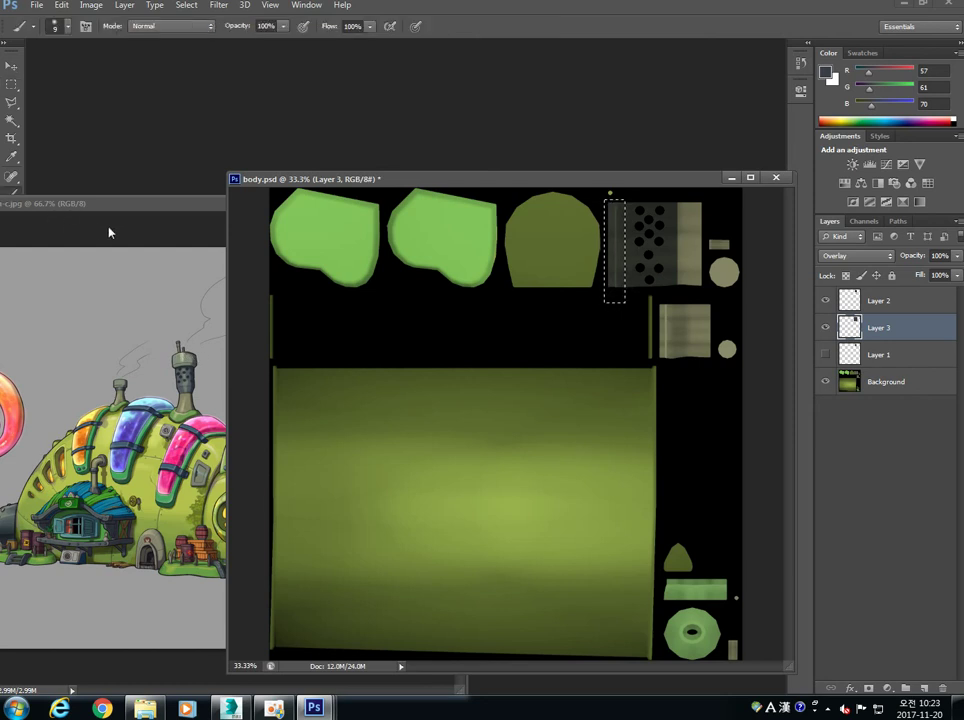
pyautogui.keyDown('alt'); pyautogui.click(188, 354); pyautogui.keyUp('alt')
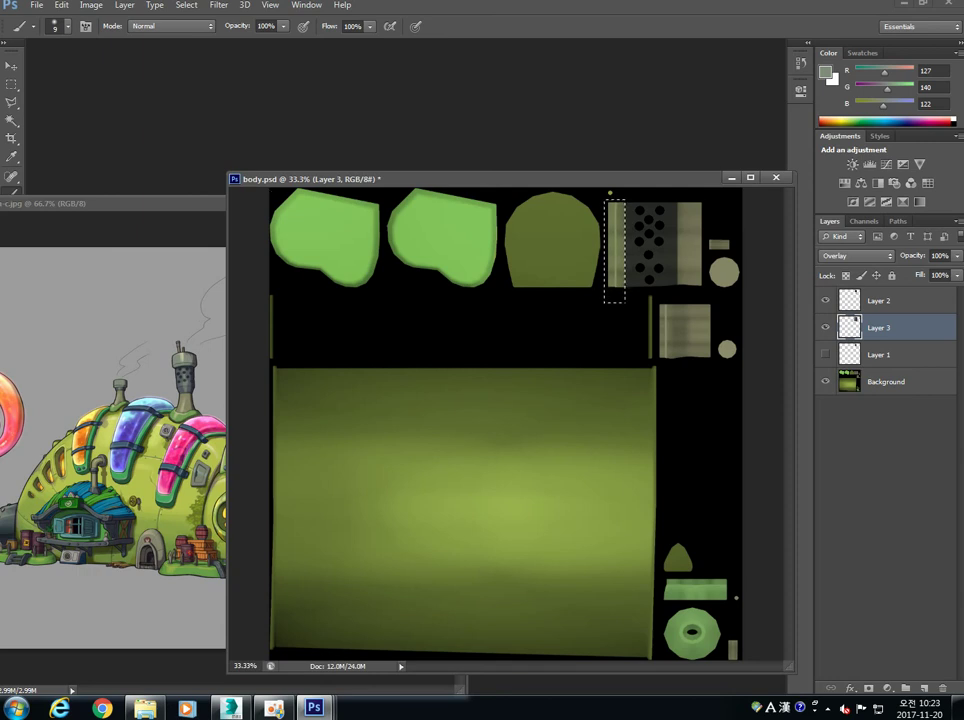
# Step: Clear the strip selection and set up a copy of body.psd for saving in JPEG format
pyautogui.click(17, 80)
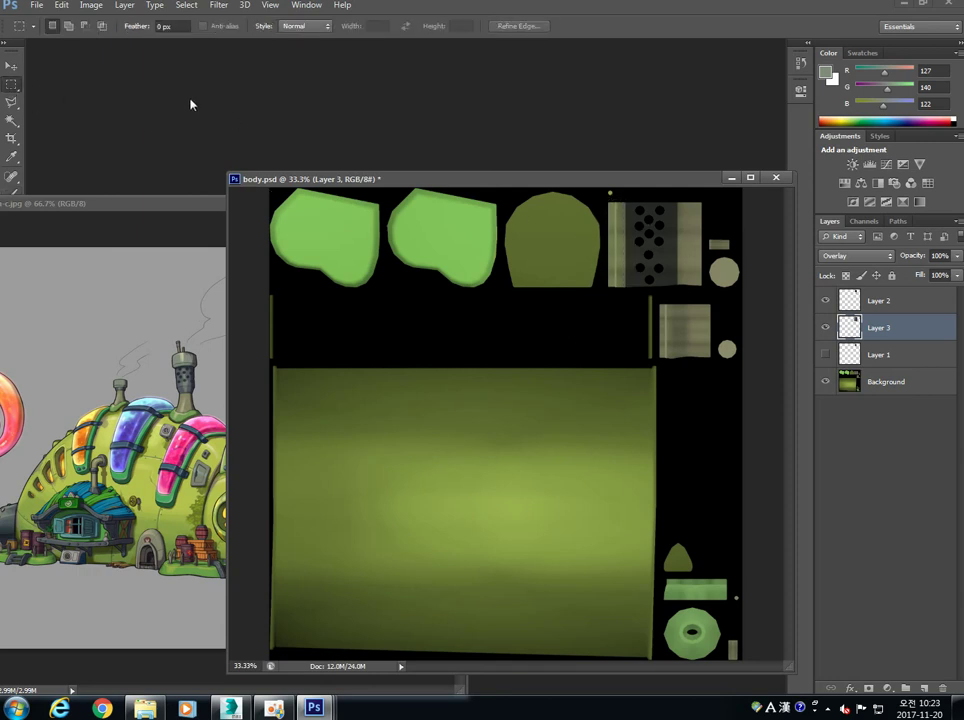
pyautogui.click(36, 6)
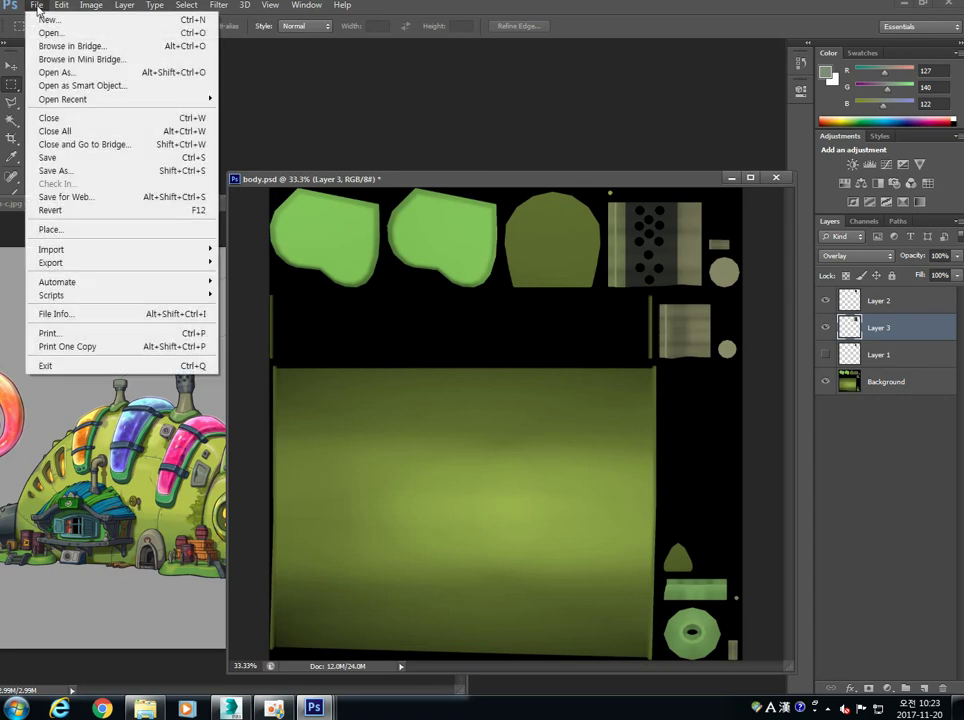
pyautogui.click(99, 177)
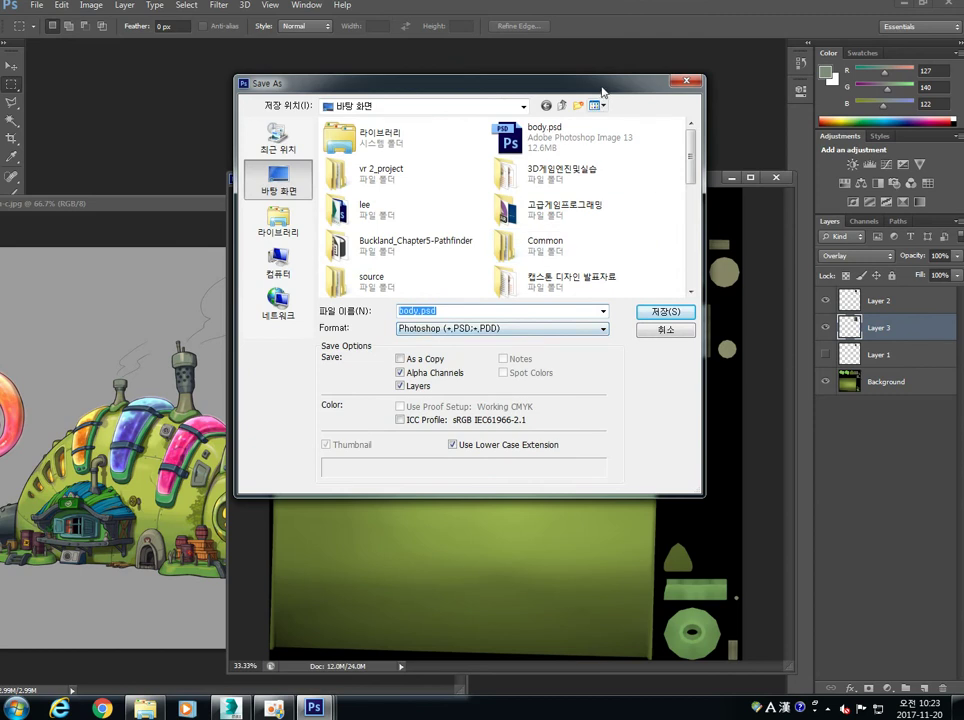
pyautogui.click(491, 329)
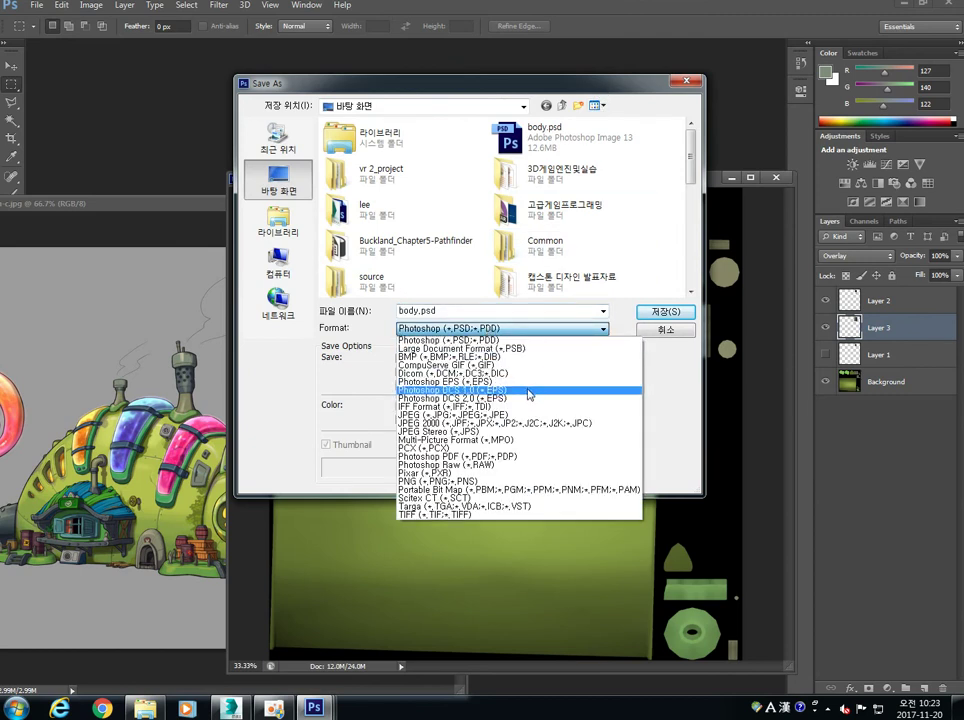
pyautogui.click(516, 419)
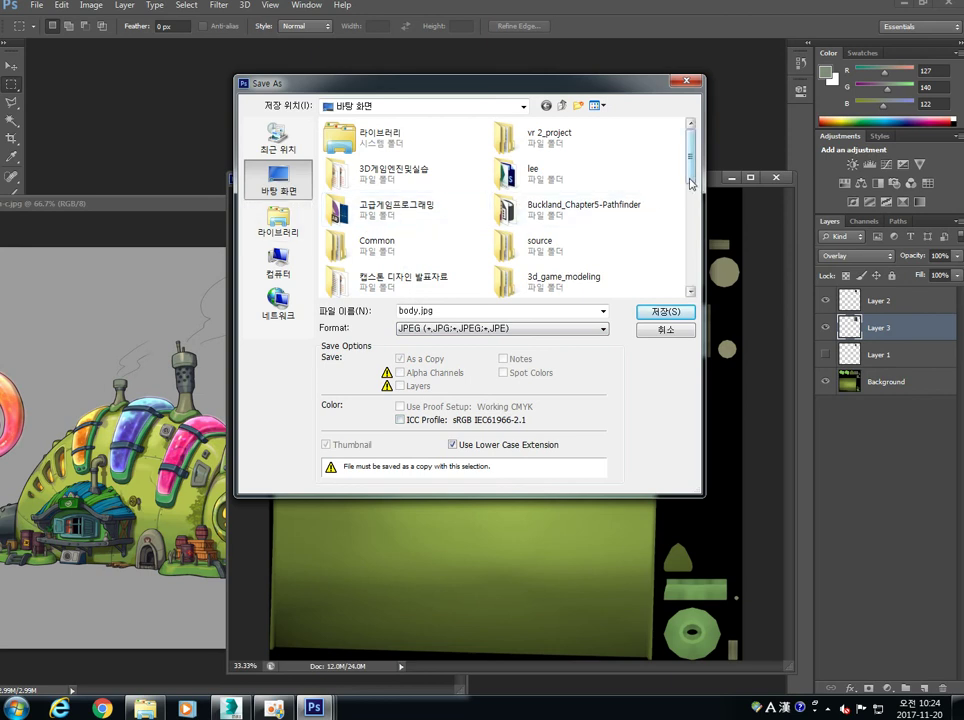
# Step: Set the save location to the images folder inside 3dsMax > sceneassets in the documents library
pyautogui.moveTo(690, 183); pyautogui.dragTo(690, 209)
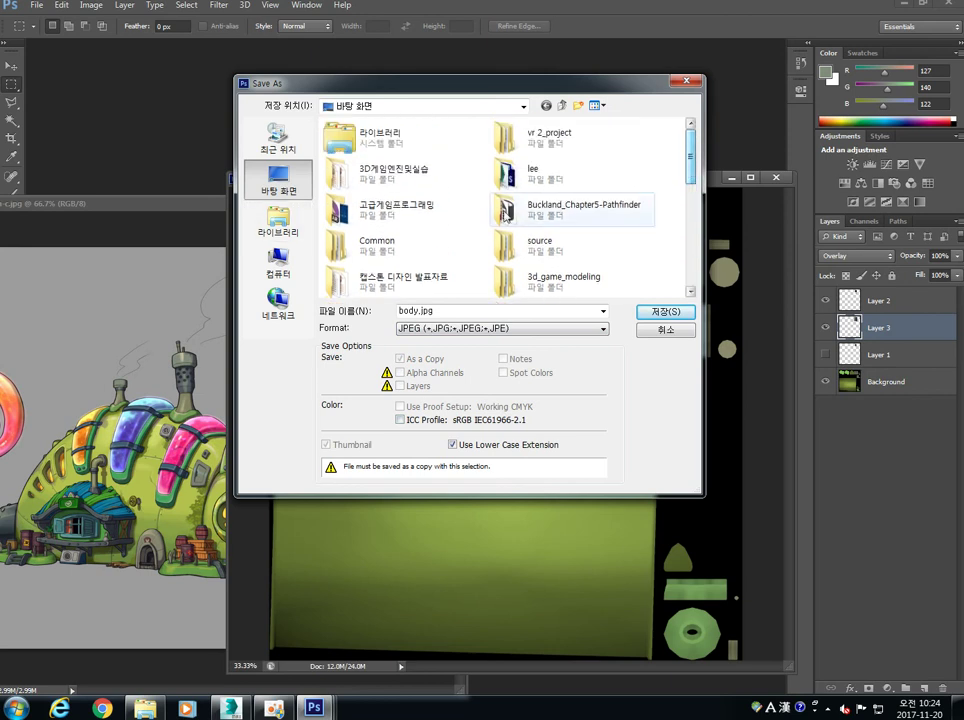
pyautogui.click(278, 220)
pyautogui.doubleClick(360, 136)
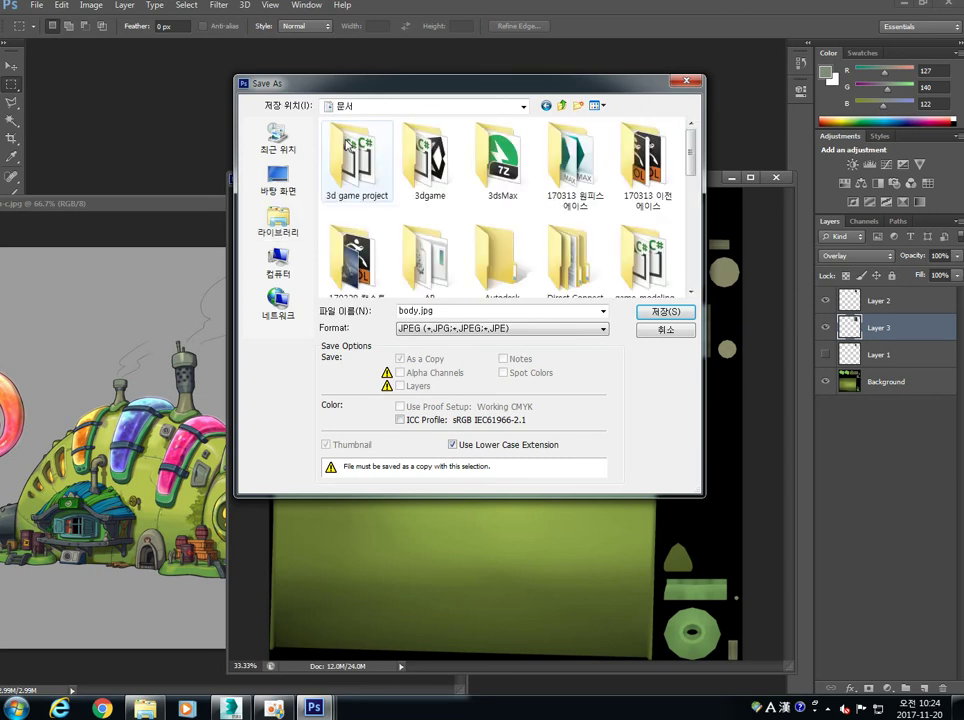
pyautogui.doubleClick(517, 172)
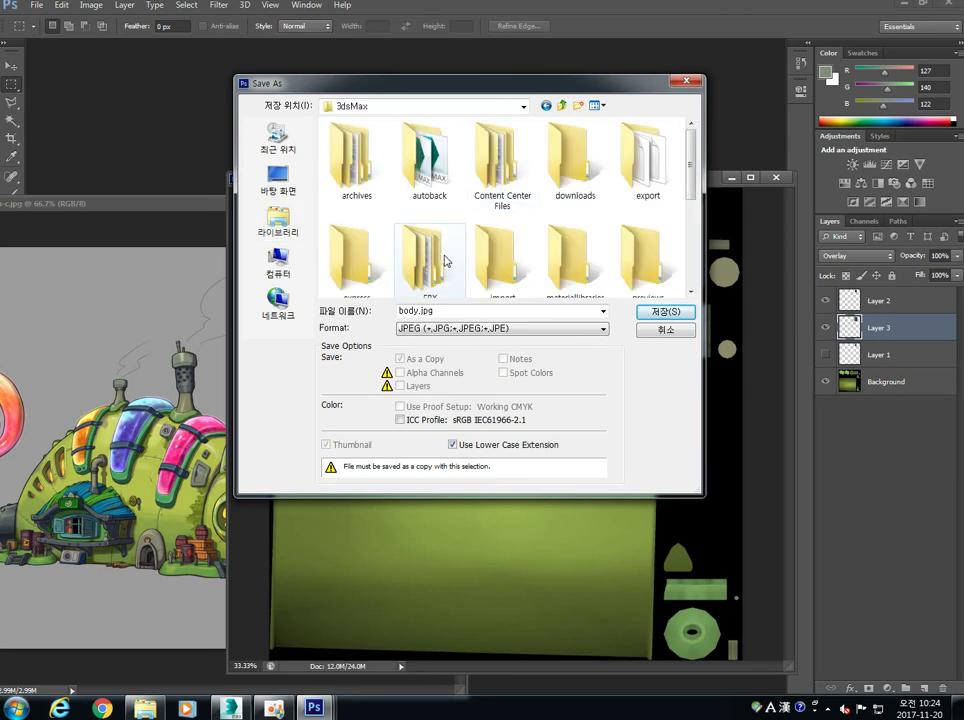
pyautogui.scroll(-3, 517, 234)
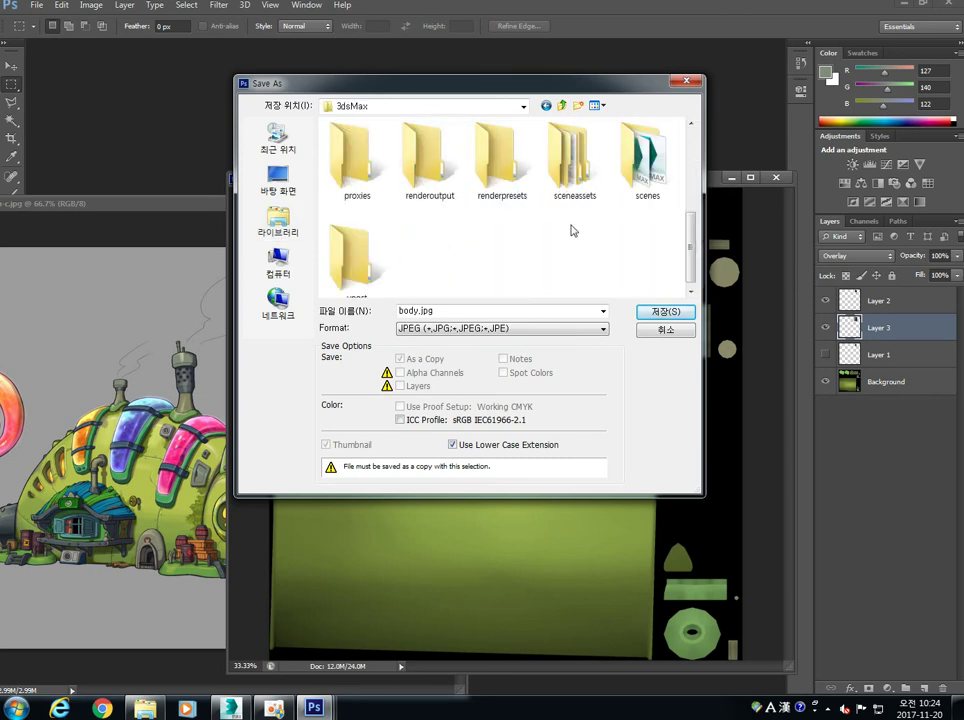
pyautogui.moveTo(688, 249); pyautogui.dragTo(679, 149)
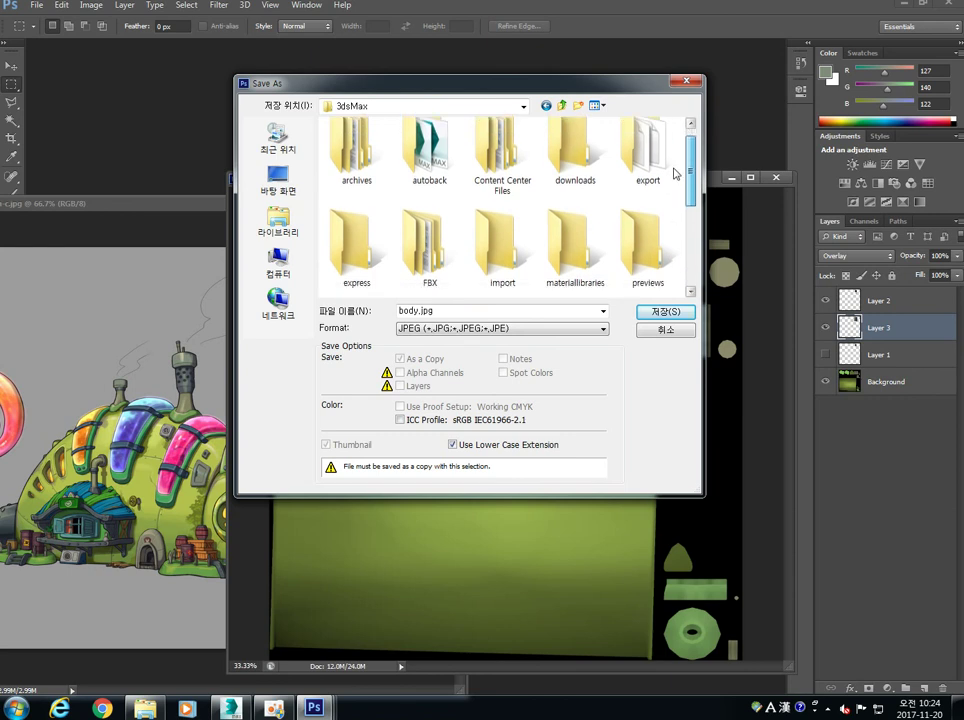
pyautogui.scroll(-2, 673, 195)
pyautogui.doubleClick(547, 222)
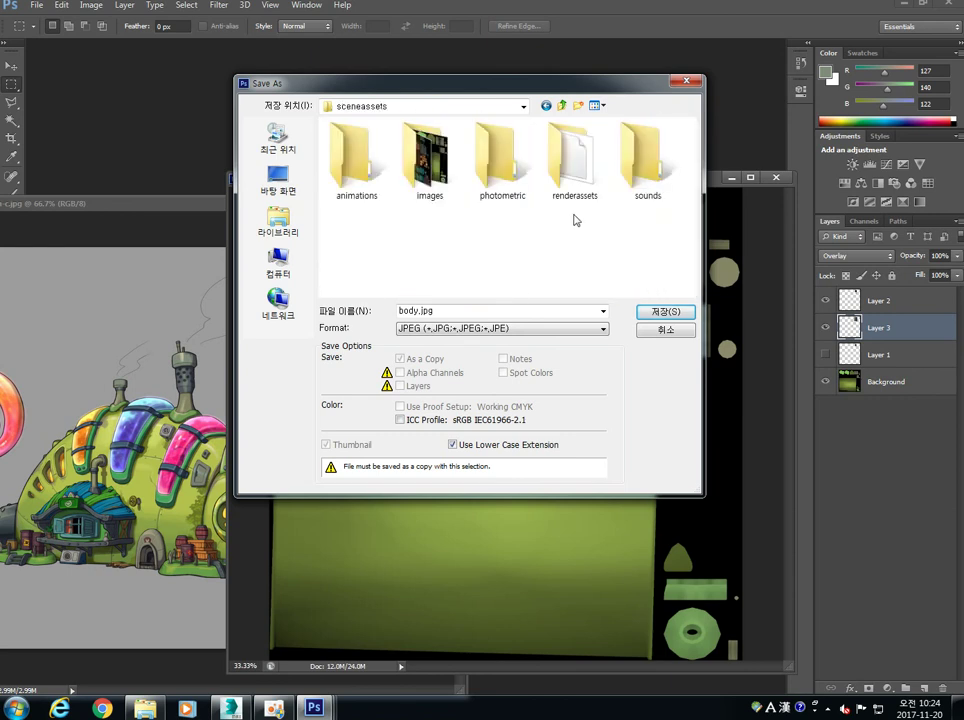
pyautogui.doubleClick(430, 160)
# Step: Overwrite the existing chameleon house body texture with the JPEG at Maximum quality 12, Baseline ("Standard")
pyautogui.scroll(-3, 548, 196)
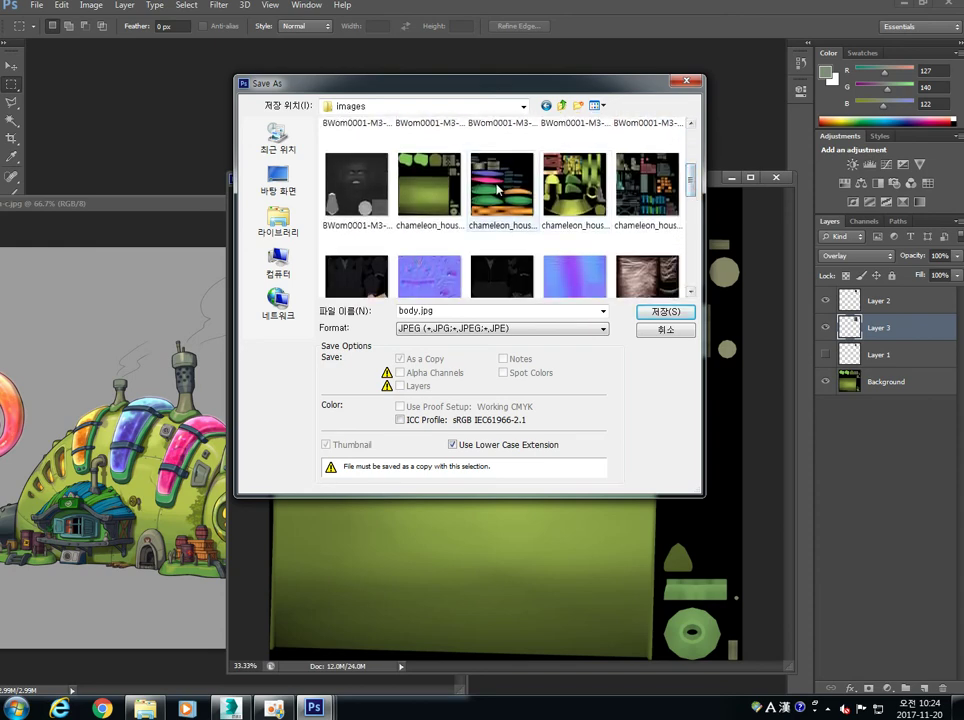
pyautogui.doubleClick(429, 185)
pyautogui.click(451, 264)
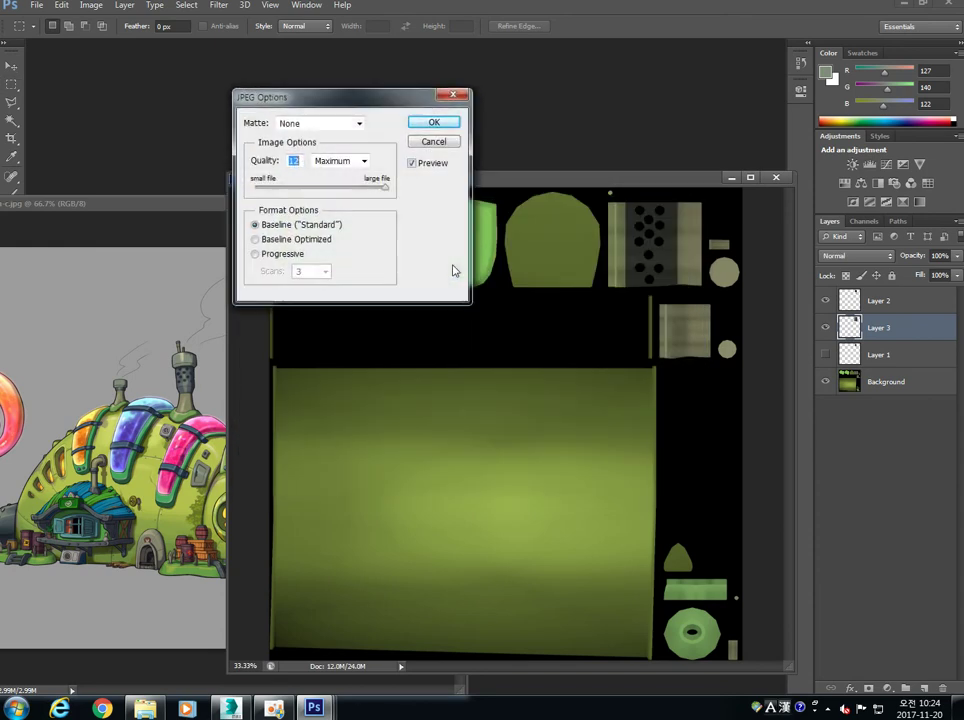
pyautogui.click(435, 126)
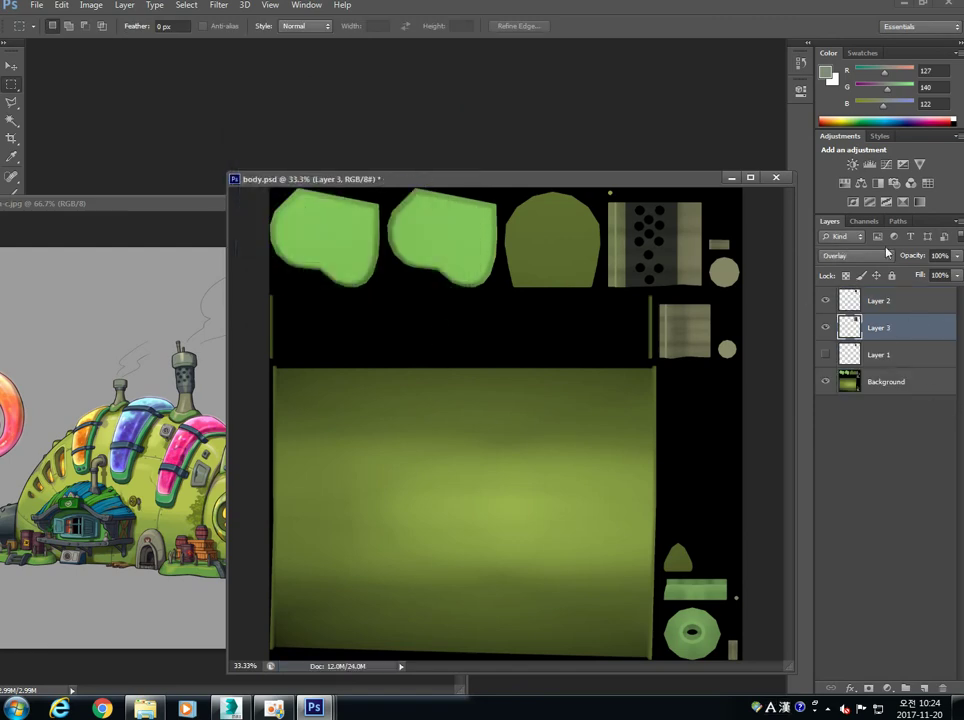
# Step: Switch to 3ds Max, close the Viewport Canvas and discard its unsaved paint layers
pyautogui.moveTo(230, 708)
pyautogui.click(217, 639)
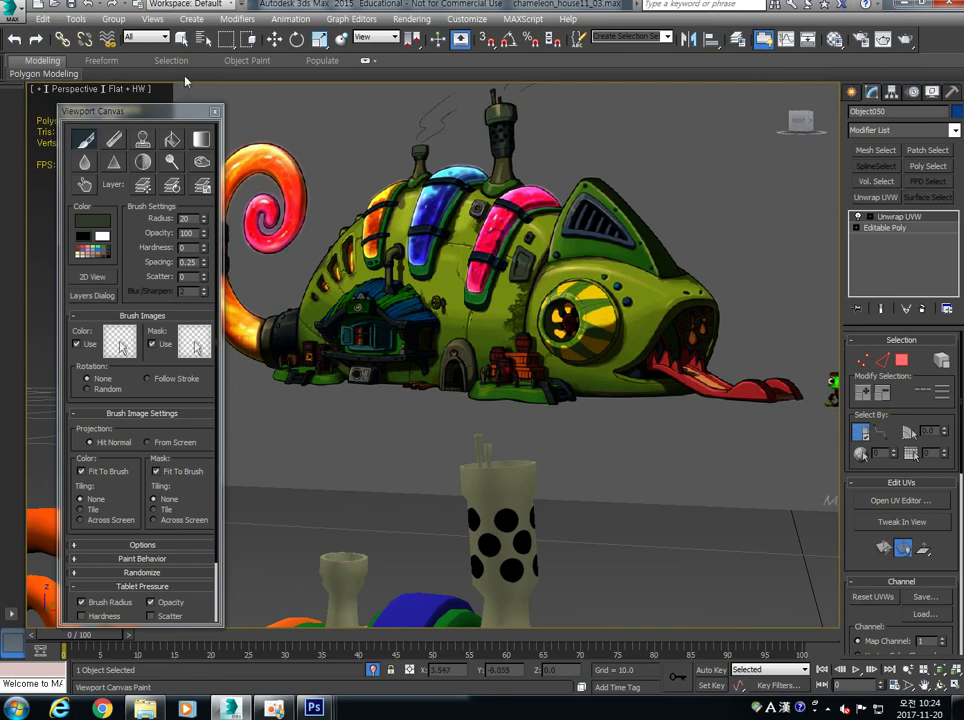
pyautogui.click(214, 114)
pyautogui.scroll(3, 519, 454)
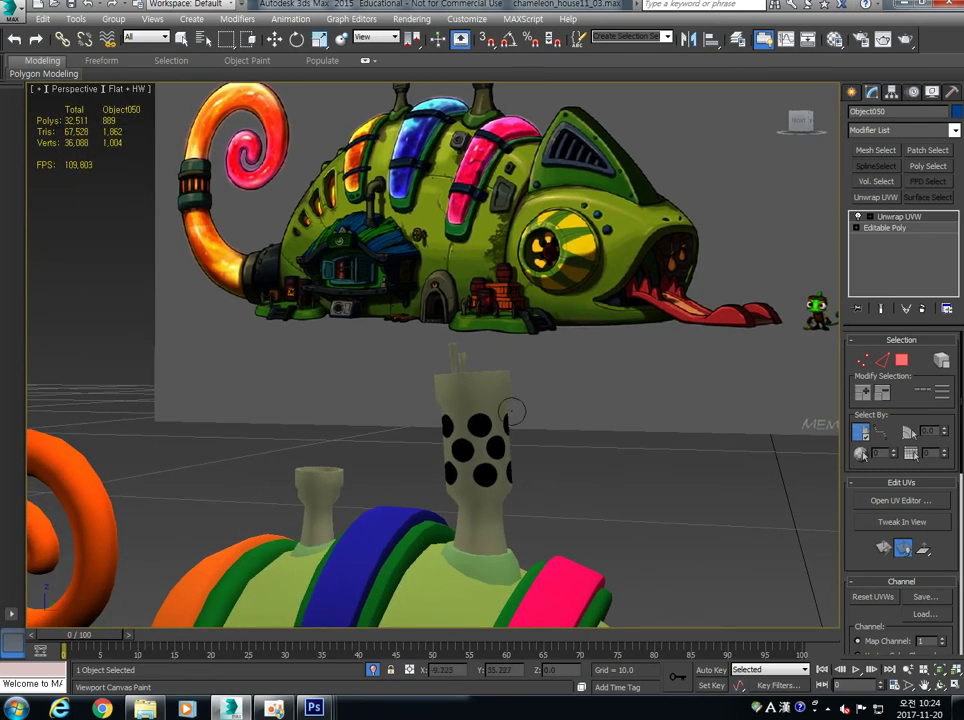
pyautogui.click(274, 39)
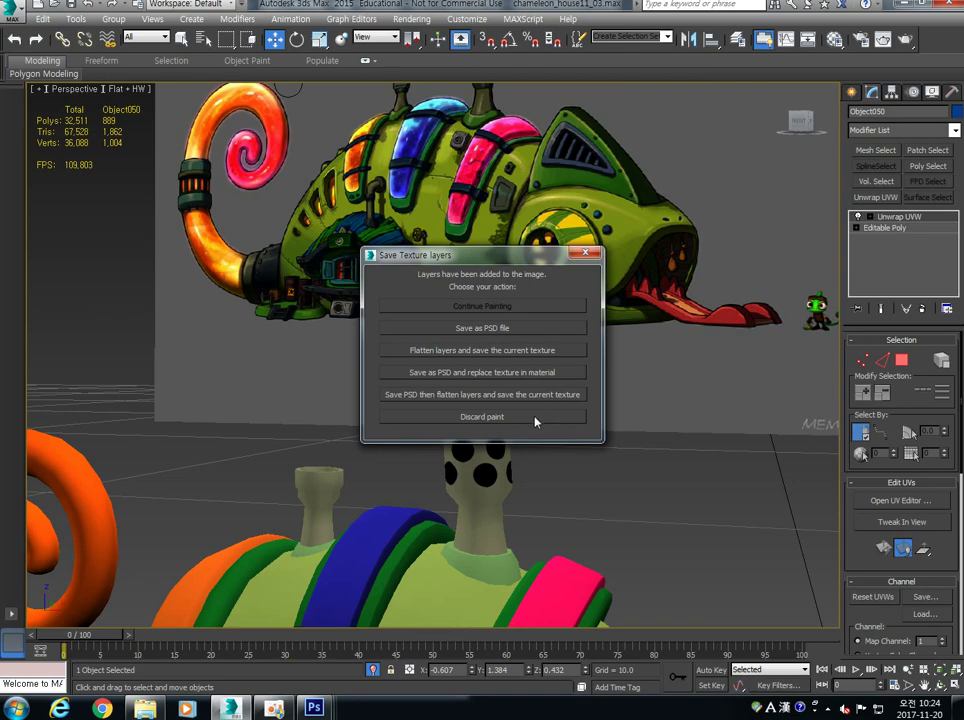
pyautogui.click(535, 418)
# Step: Deselect the body object and examine the chimney's updated texture on the whole chameleon house against the concept image
pyautogui.moveTo(549, 481); pyautogui.dragTo(482, 437, button='middle')
pyautogui.click(554, 416)
pyautogui.scroll(4, 481, 425)
pyautogui.scroll(-6, 479, 424)
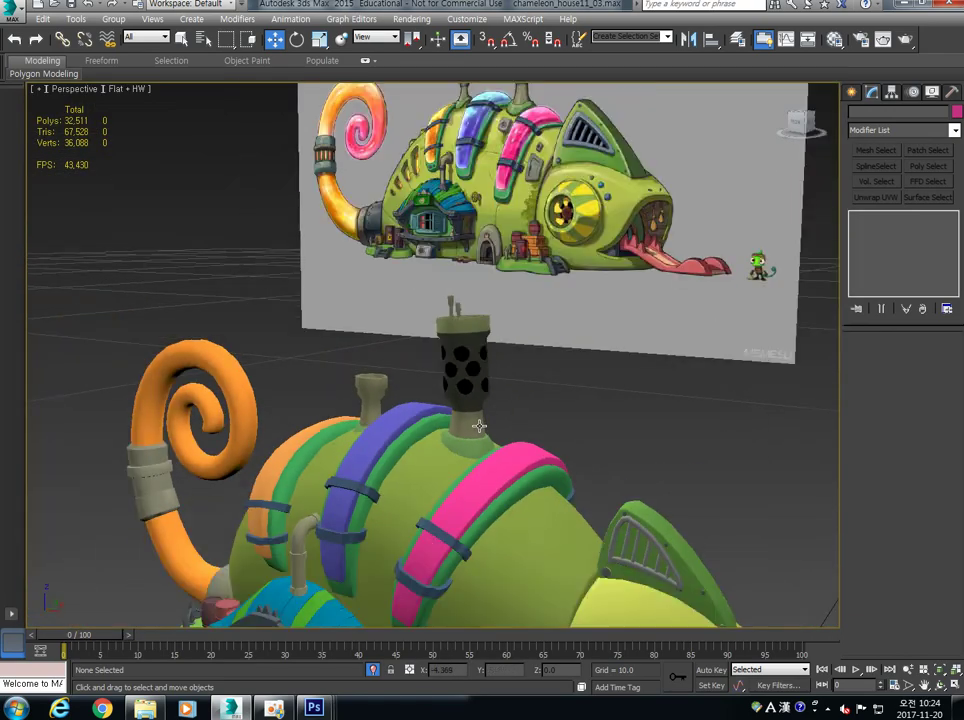
pyautogui.keyDown('alt'); pyautogui.moveTo(519, 471); pyautogui.dragTo(493, 423, button='middle'); pyautogui.keyUp('alt')
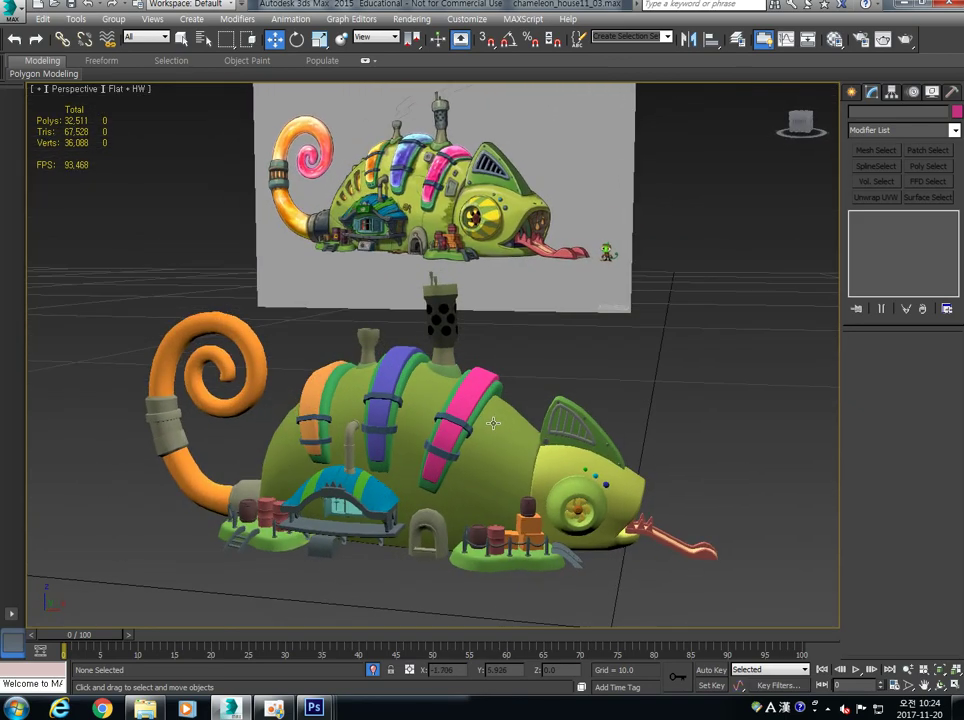